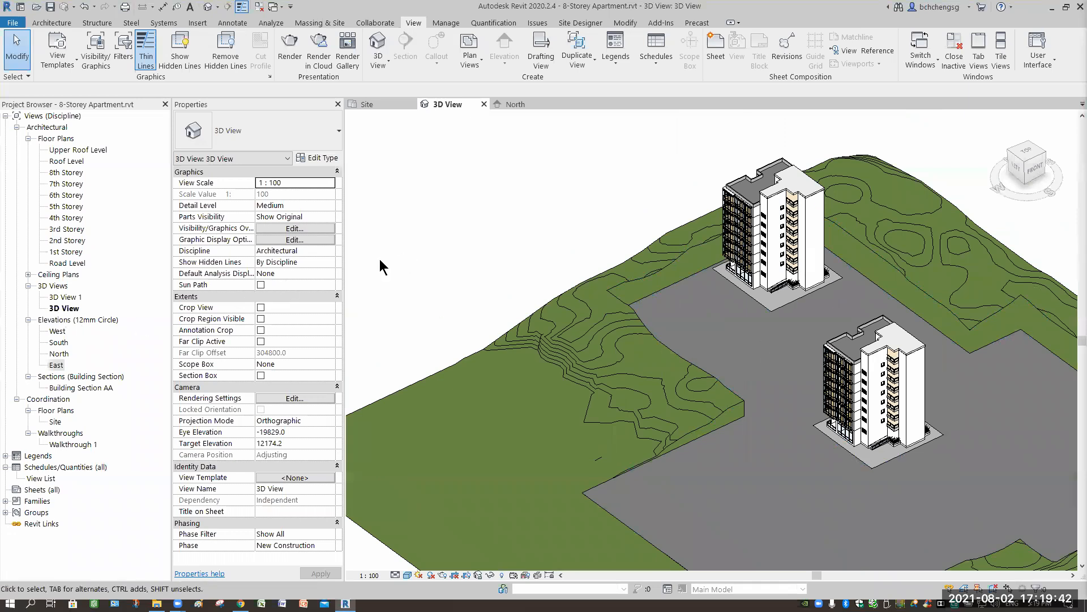
- Open the 2nd Storey floor plan and close the 3D View, North and Site views
click(484, 103)
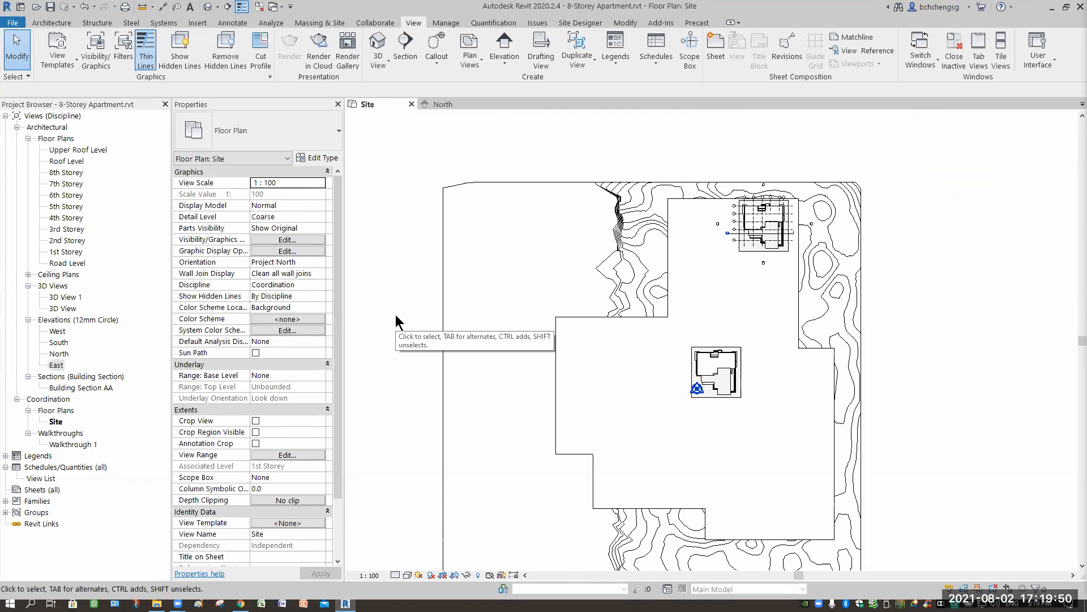
double_click(64, 240)
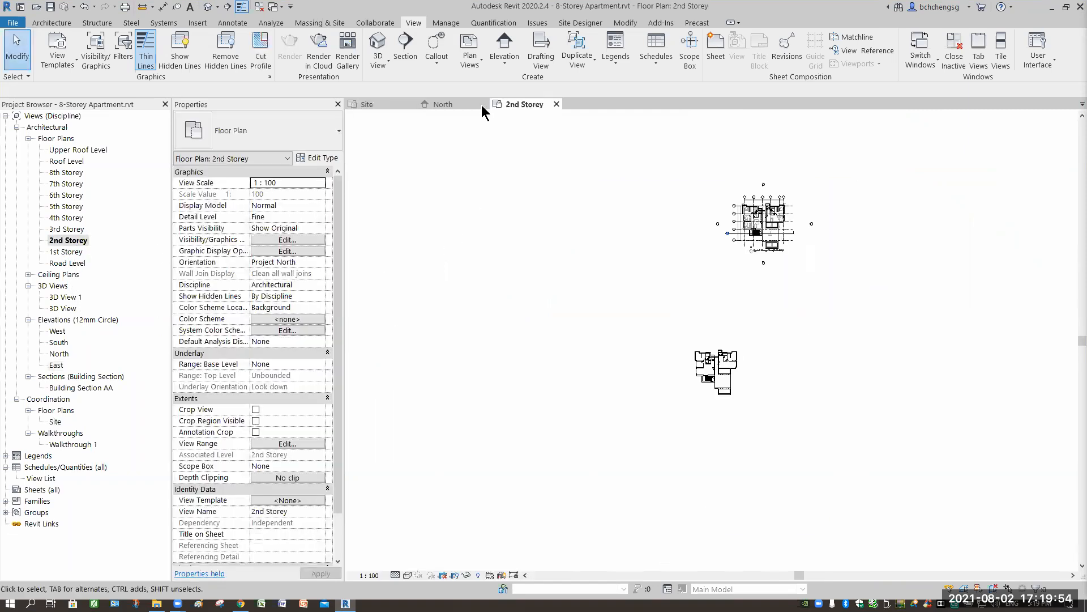
click(482, 104)
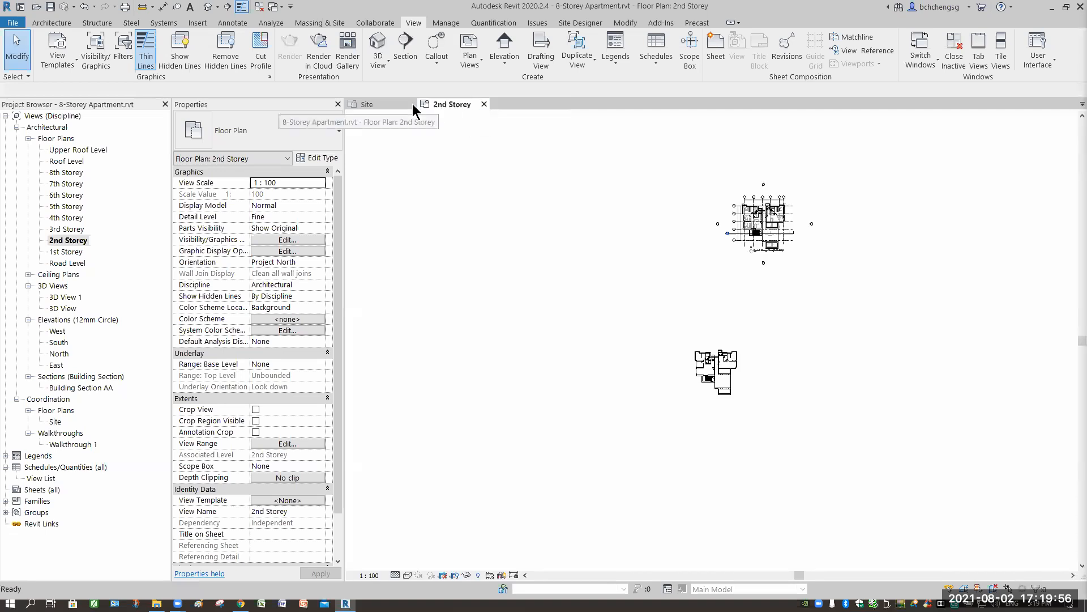
click(412, 104)
- Delete all 2nd Storey elements of the southern building, the one without grids, from the floor plan
drag(788, 338, 635, 446)
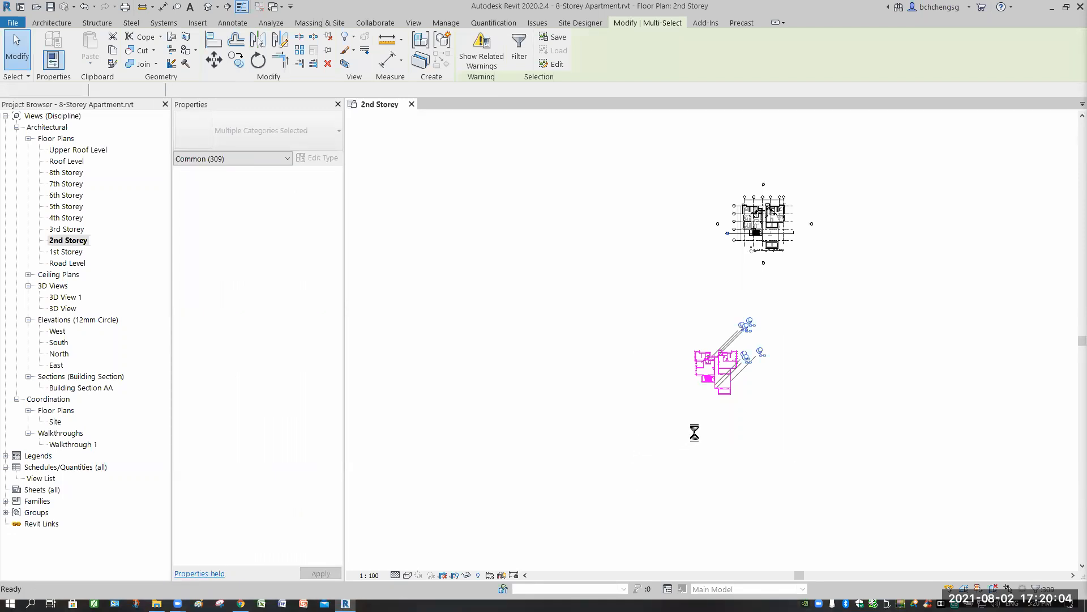
key(Delete)
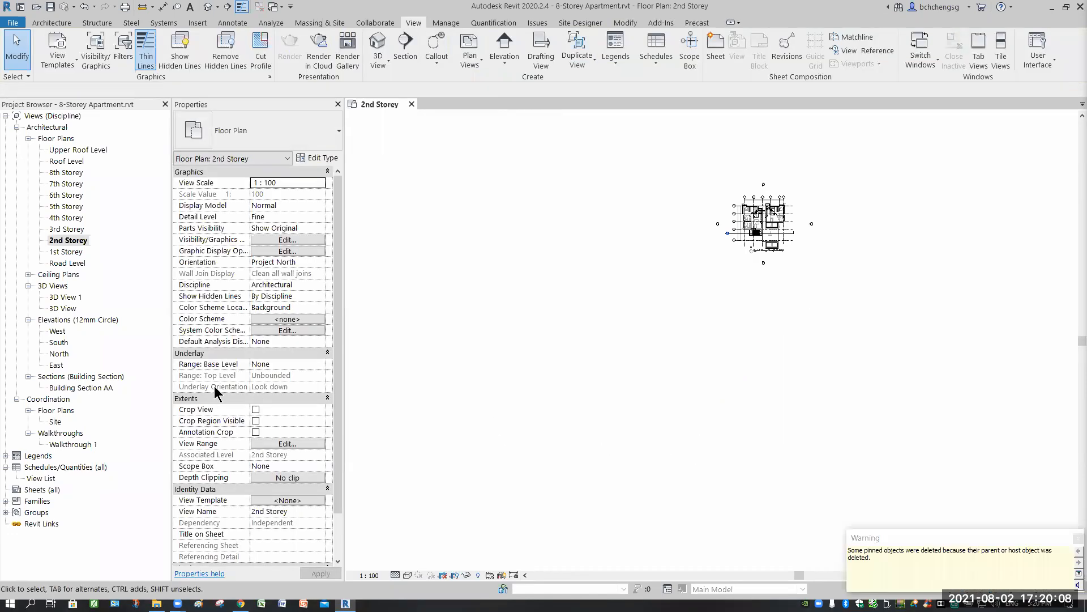
click(1078, 537)
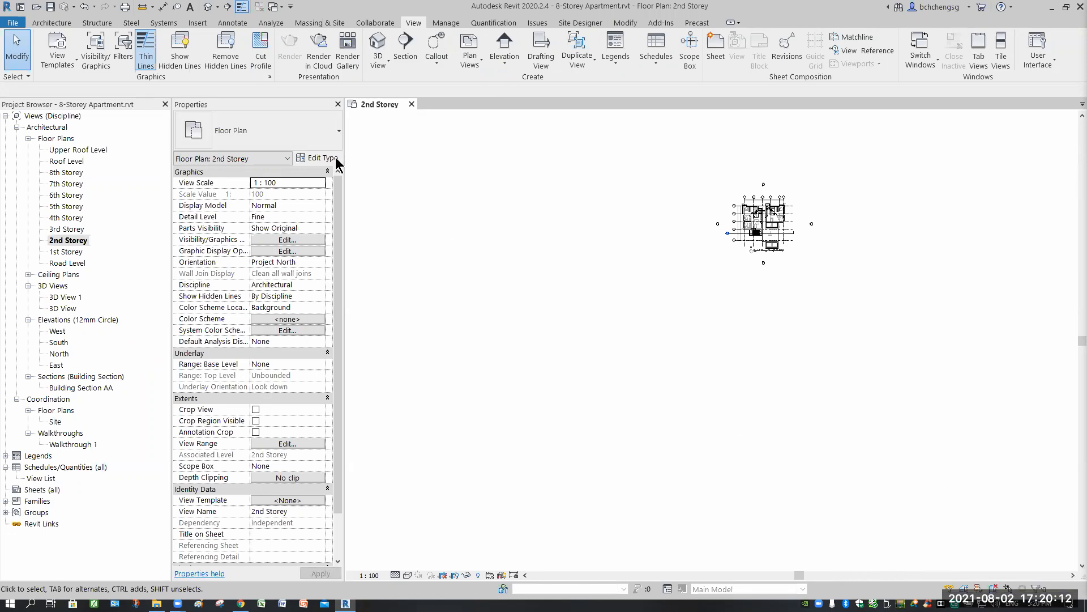
- Inspect the southern building in the 3D View and undo the deletion of its 2nd Storey elements
double_click(64, 309)
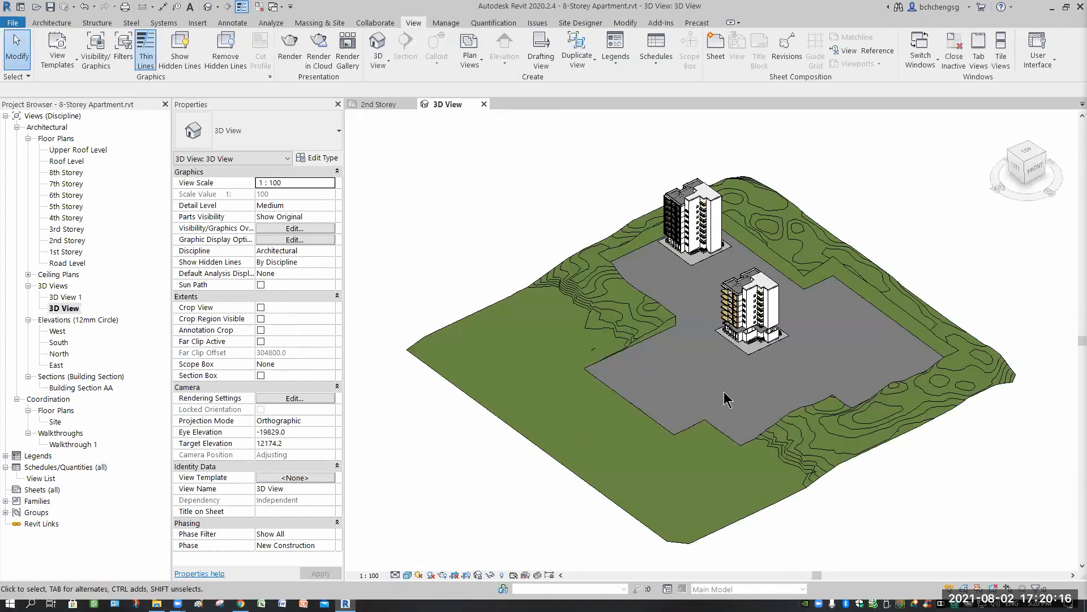
scroll(759, 349, up, 6)
middle_drag(759, 362, 751, 471)
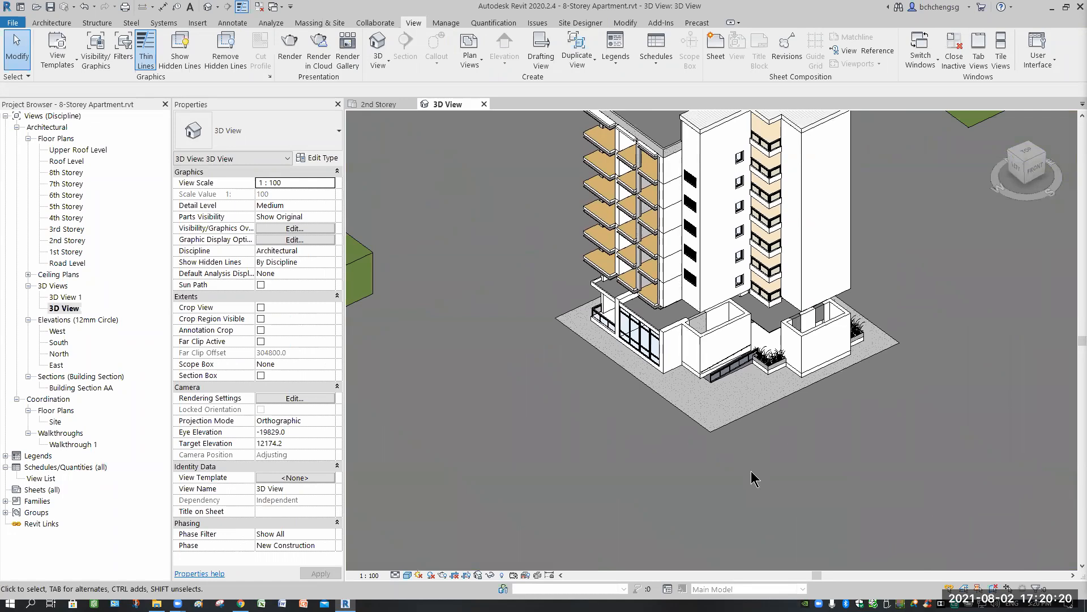
scroll(752, 480, down, 2)
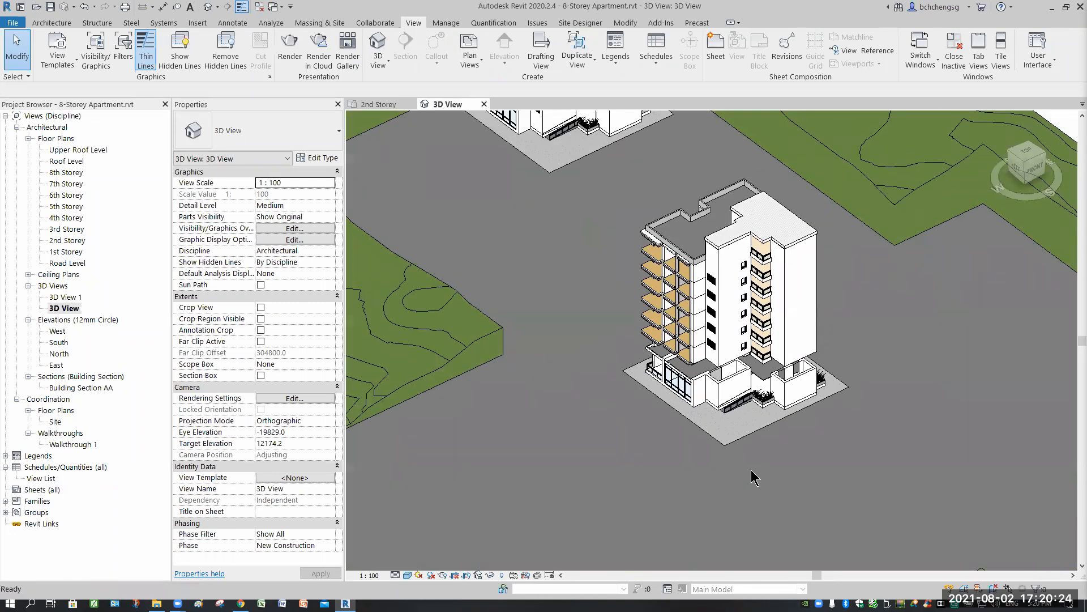
key(ctrl+z)
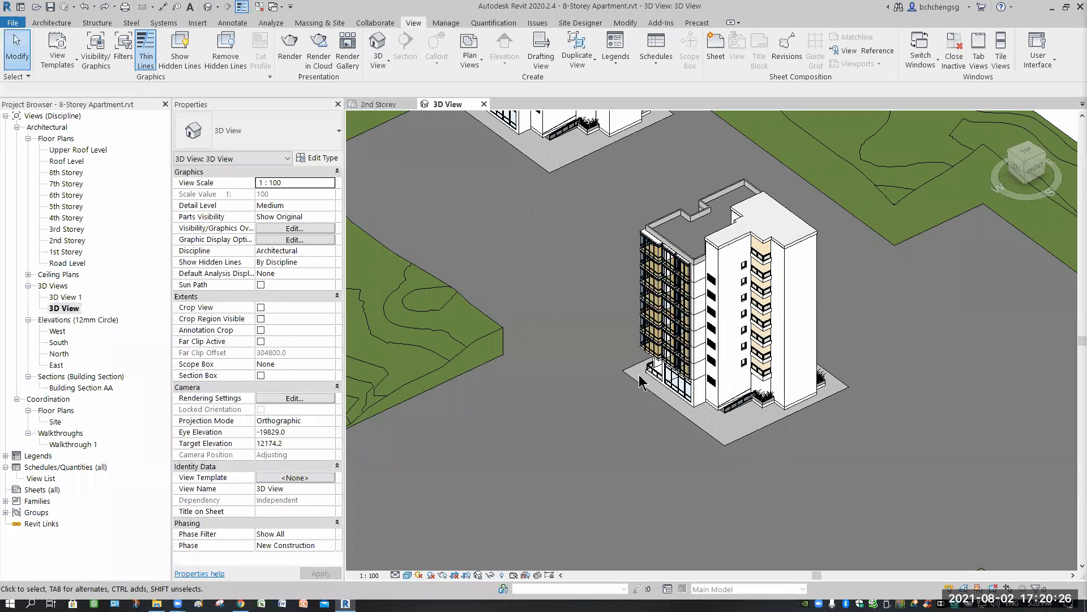
middle_drag(605, 390, 616, 486)
middle_drag(708, 311, 724, 342)
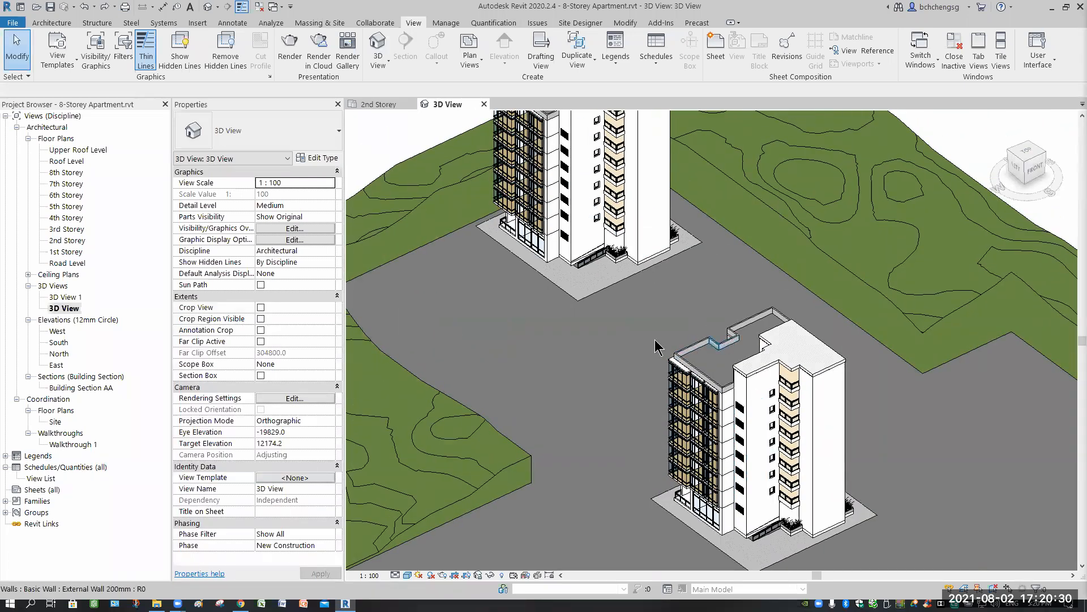
- Return to the 2nd Storey floor plan and duplicate the view with detailing
click(375, 104)
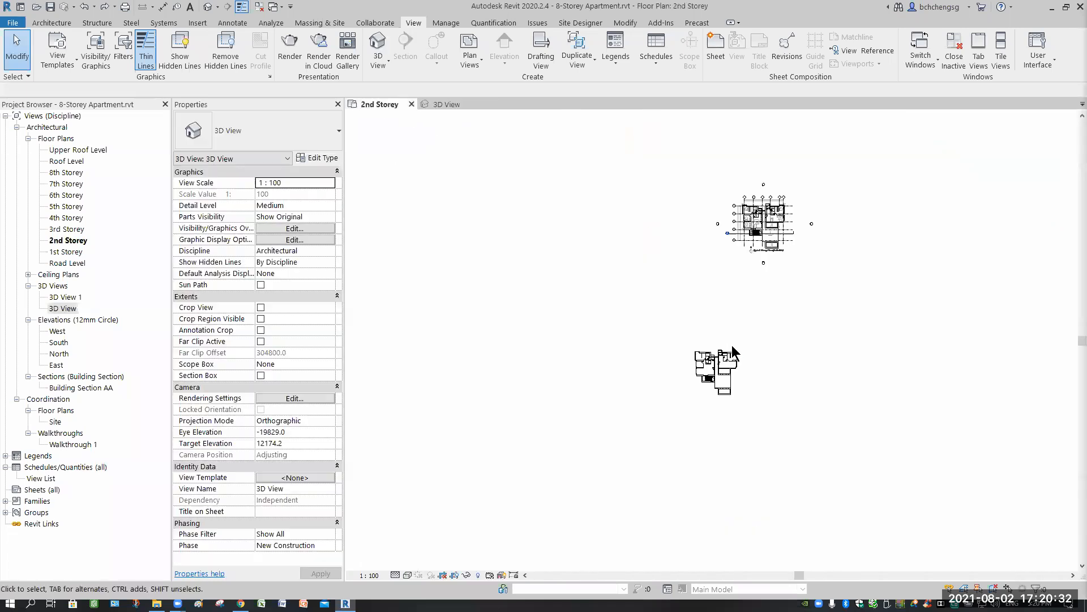
middle_drag(764, 288, 730, 322)
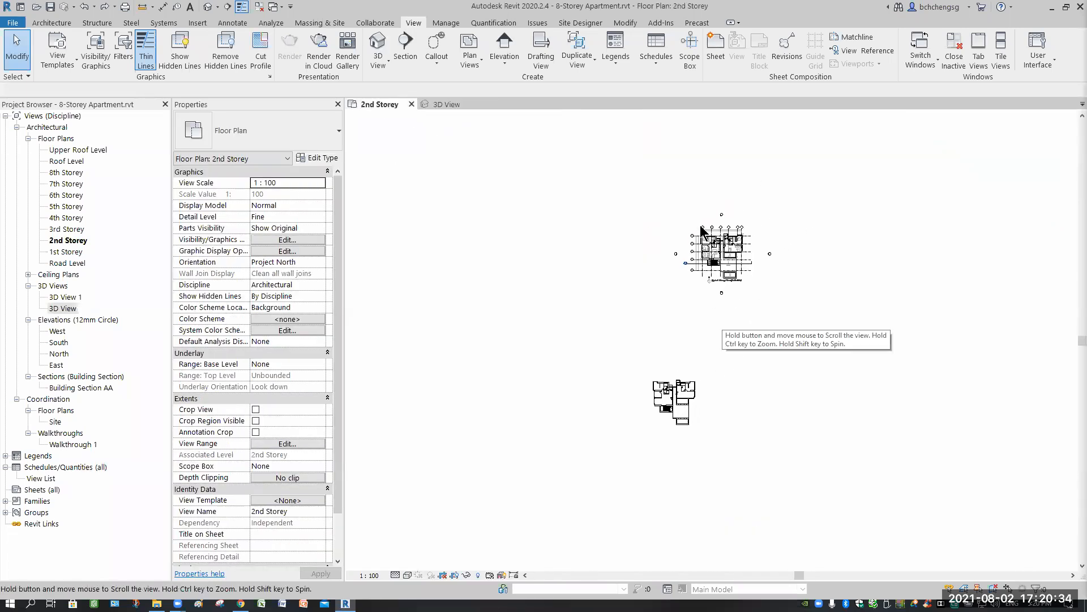
scroll(713, 243, up, 4)
scroll(713, 242, up, 5)
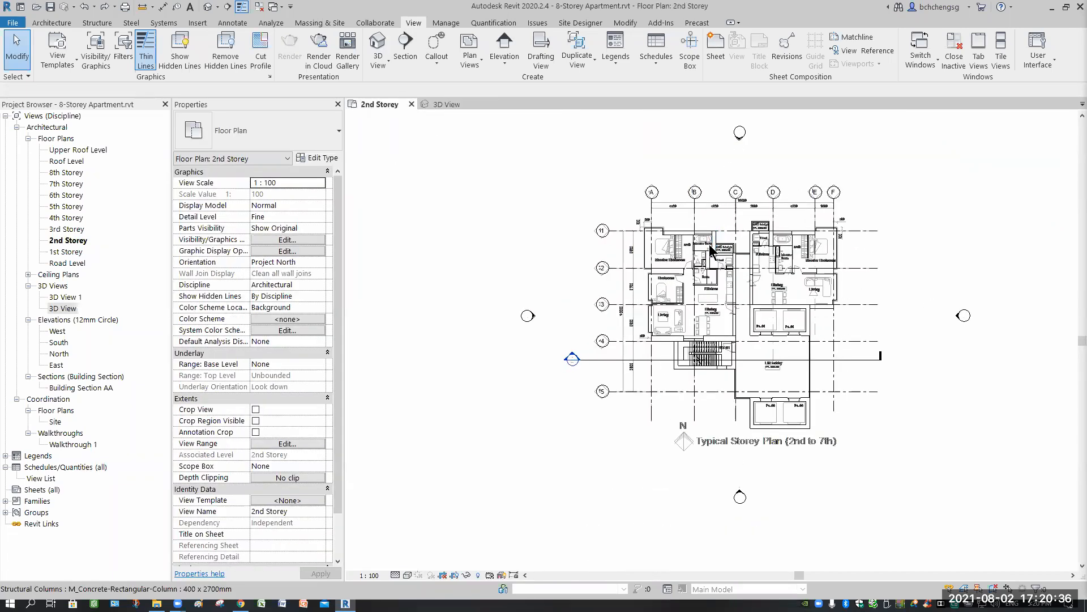
middle_drag(665, 262, 620, 222)
scroll(623, 221, up, 3)
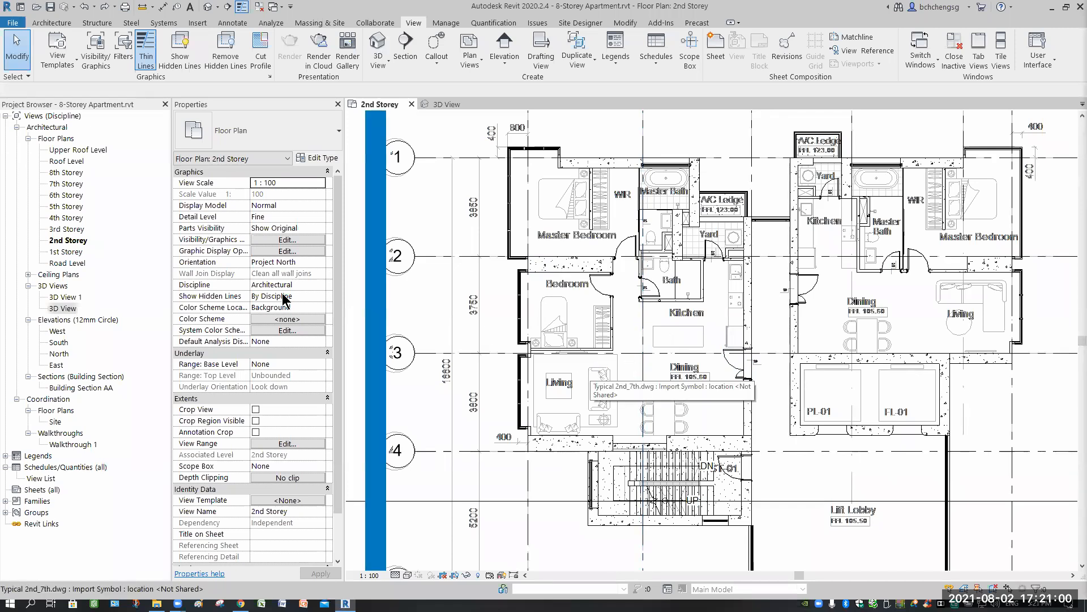
right_click(74, 243)
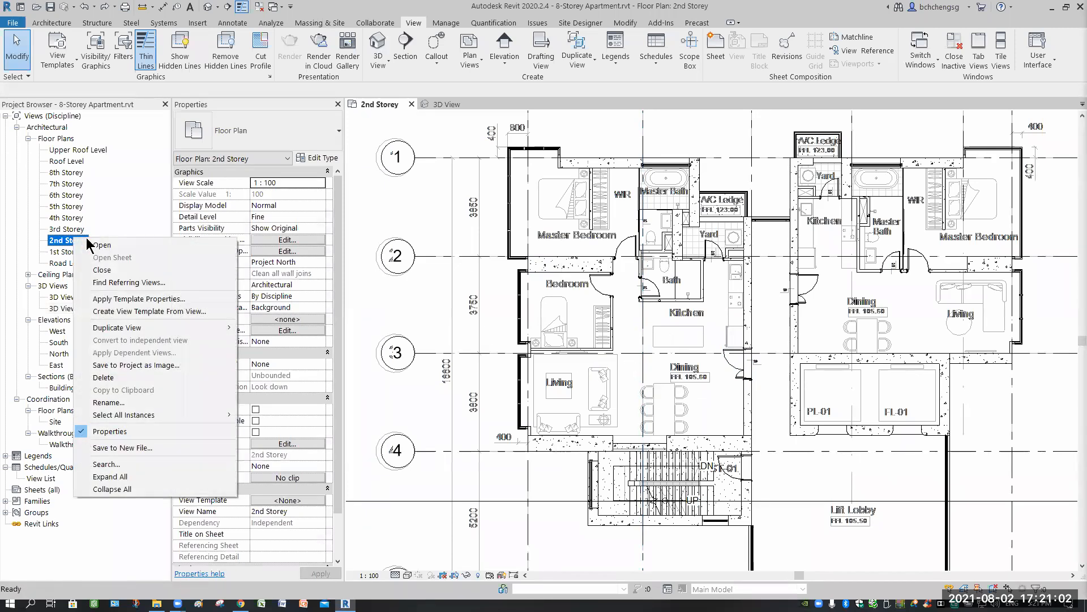
mouse_move(144, 330)
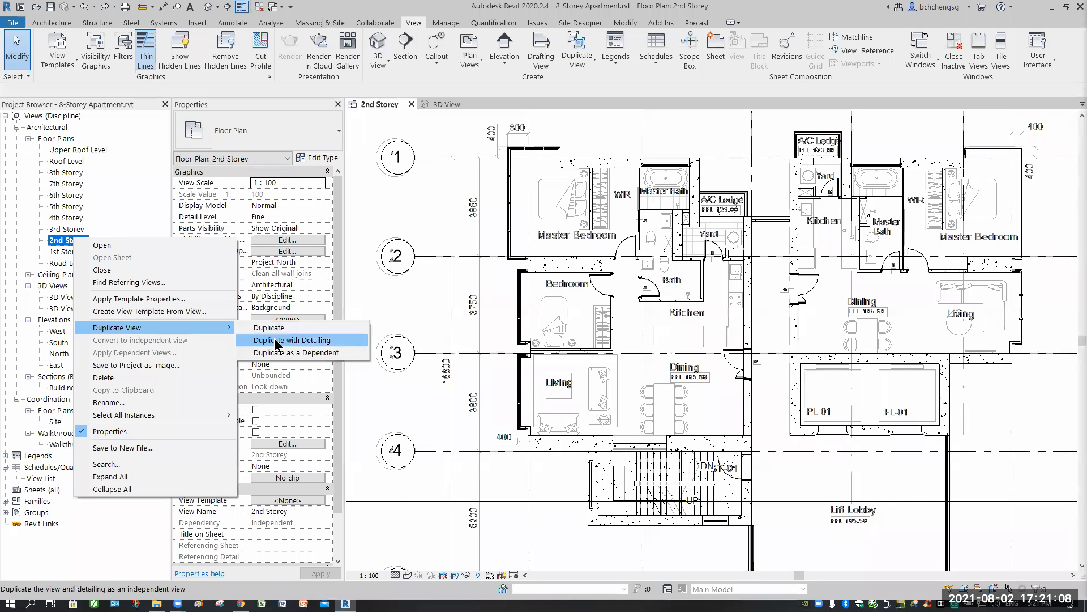
click(274, 339)
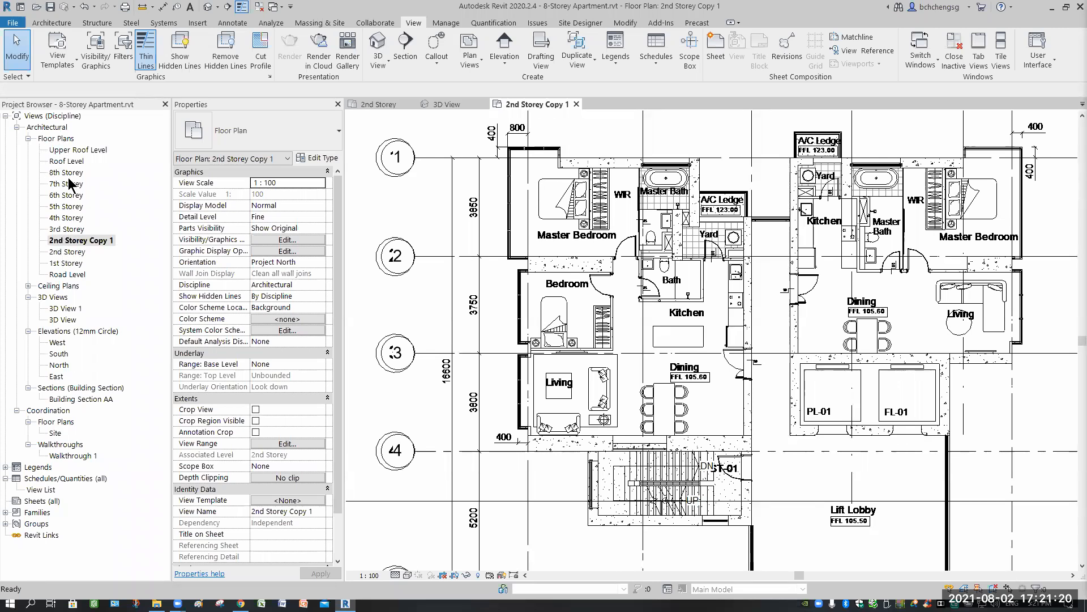
- Rename the duplicated floor plan view as "2nd Storey - Annotation"
right_click(93, 240)
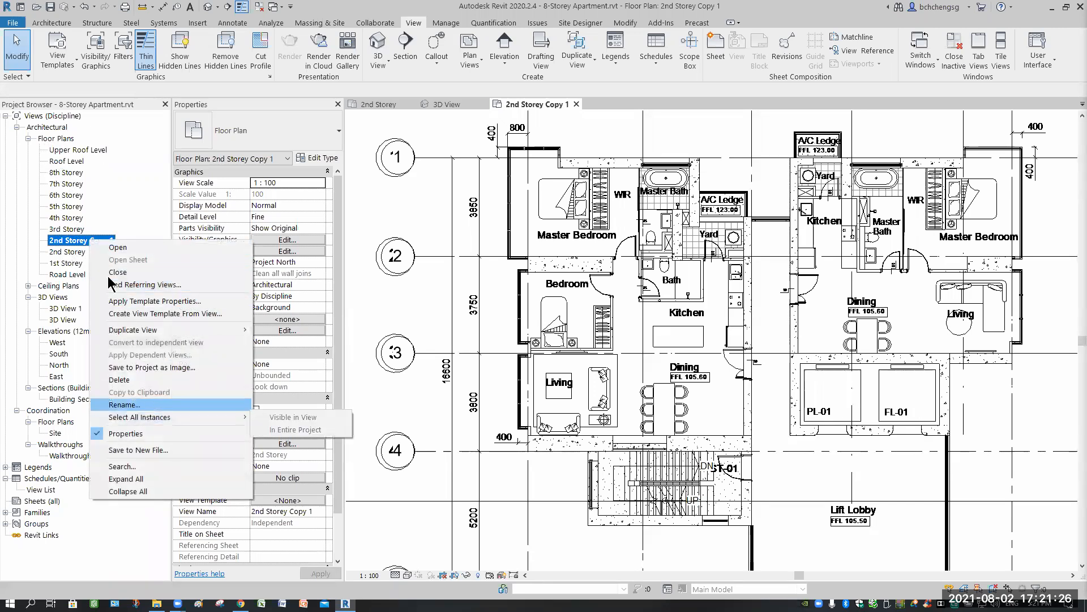
click(124, 405)
drag(88, 241, 126, 249)
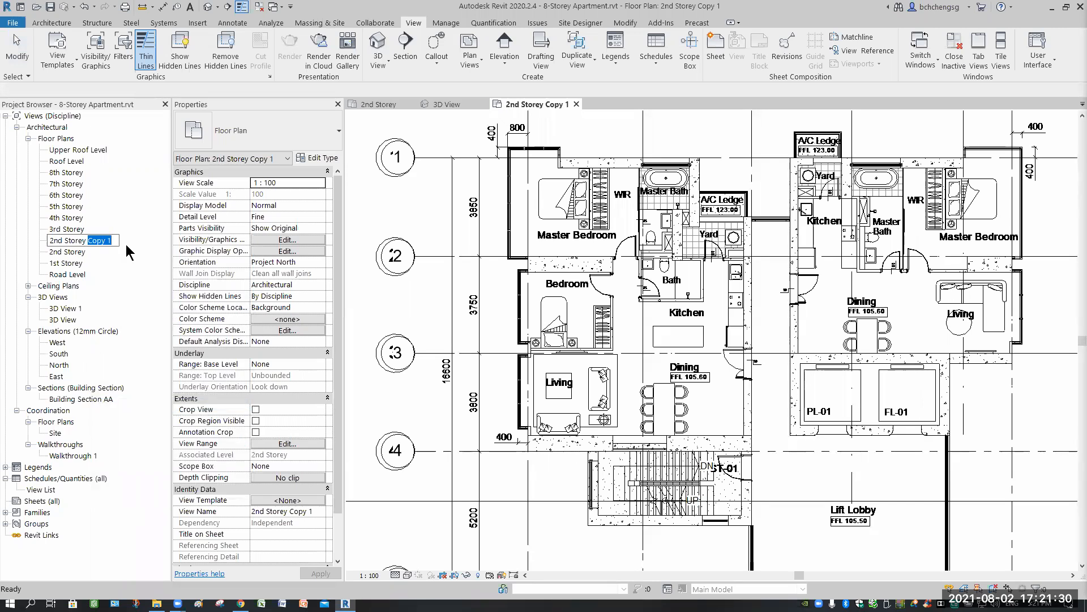
text(- Annotation)
key(Return)
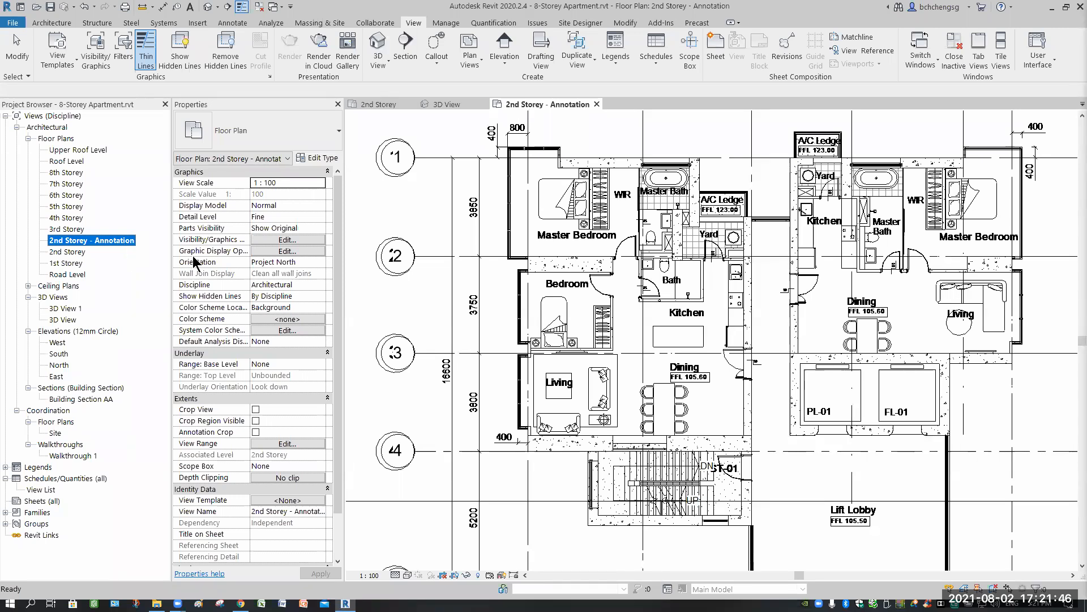
- Duplicate the original 2nd Storey floor plan with detailing a second time
click(69, 245)
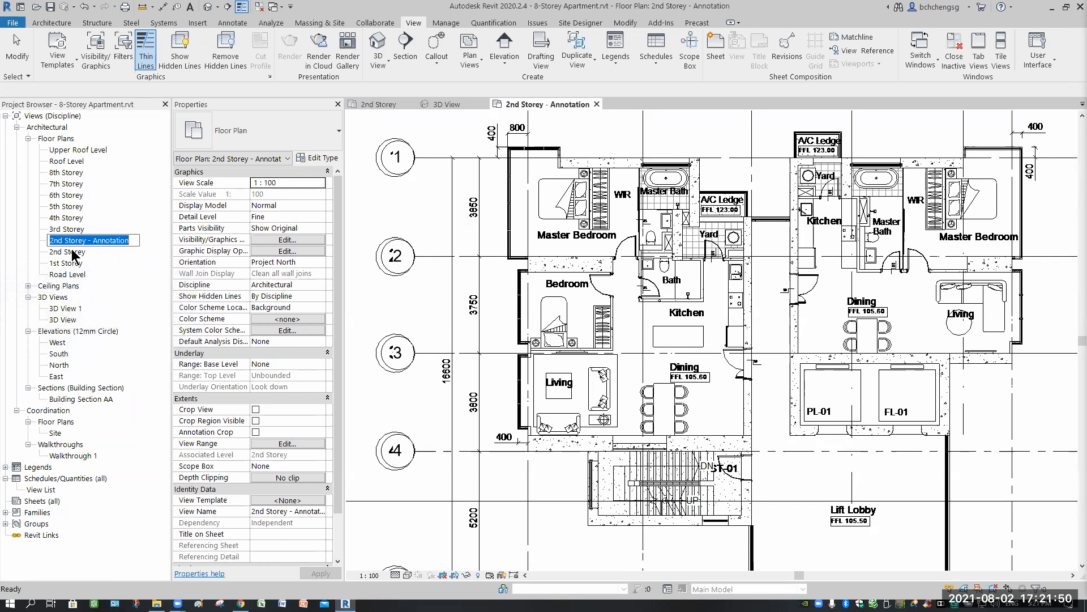
click(76, 253)
right_click(75, 253)
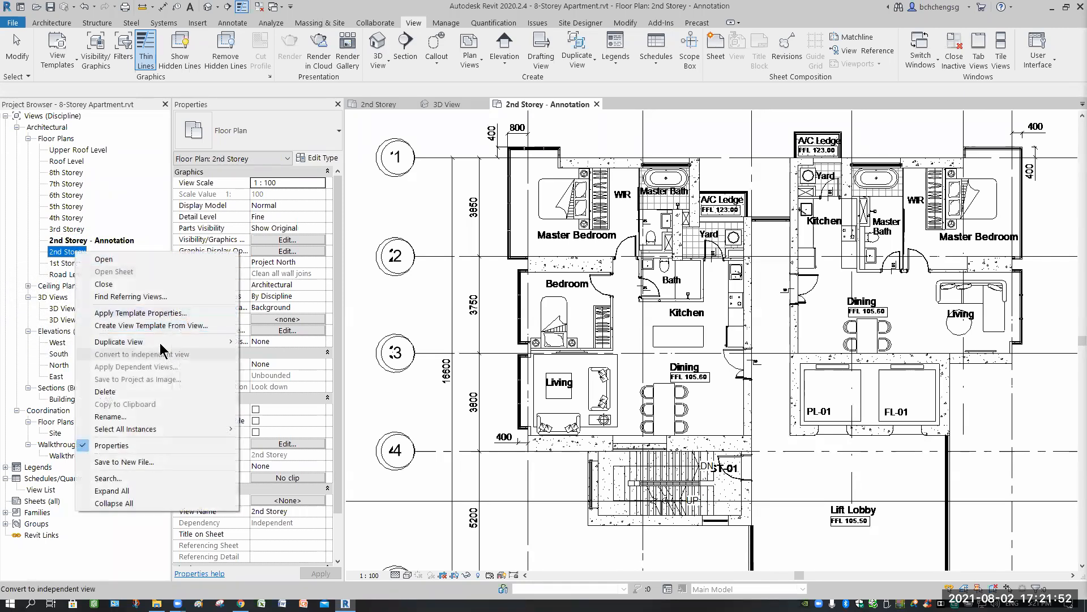
mouse_move(169, 342)
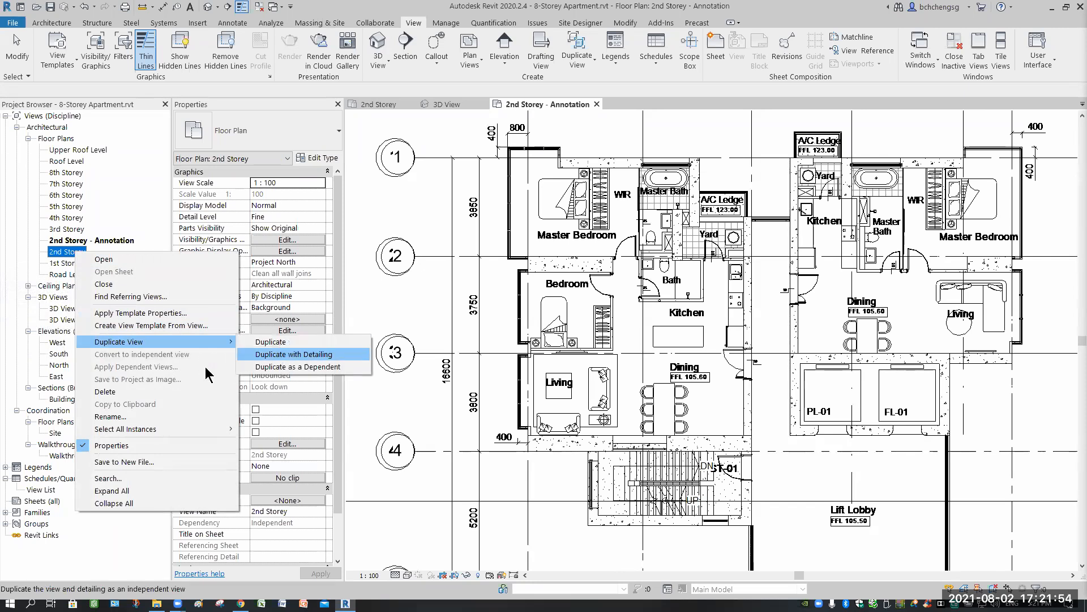
click(285, 354)
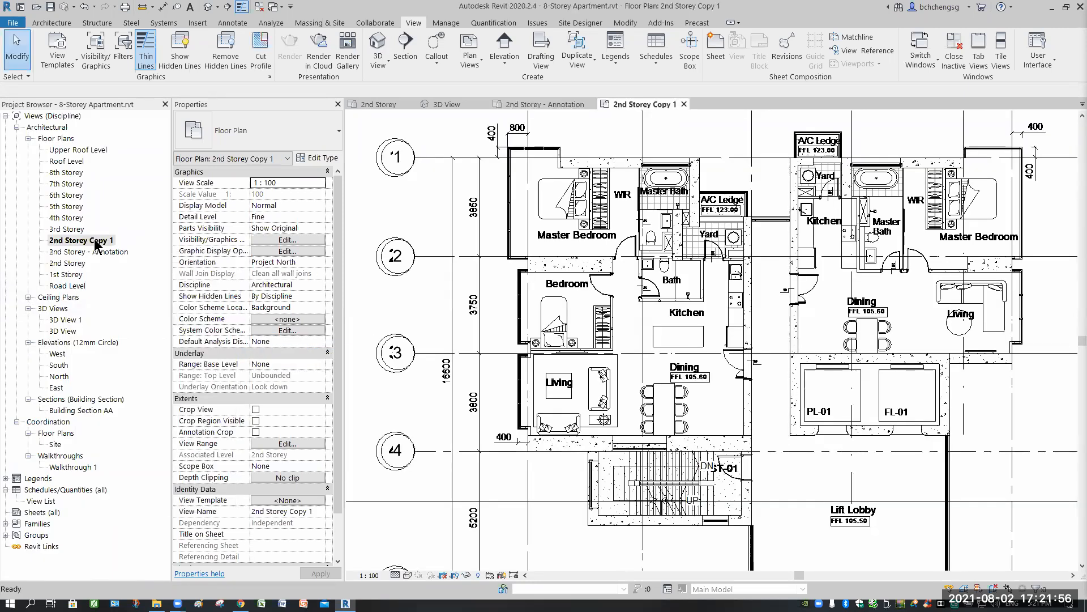
- Rename the second duplicated floor plan view as "2nd Storey - Color Scheme"
right_click(95, 242)
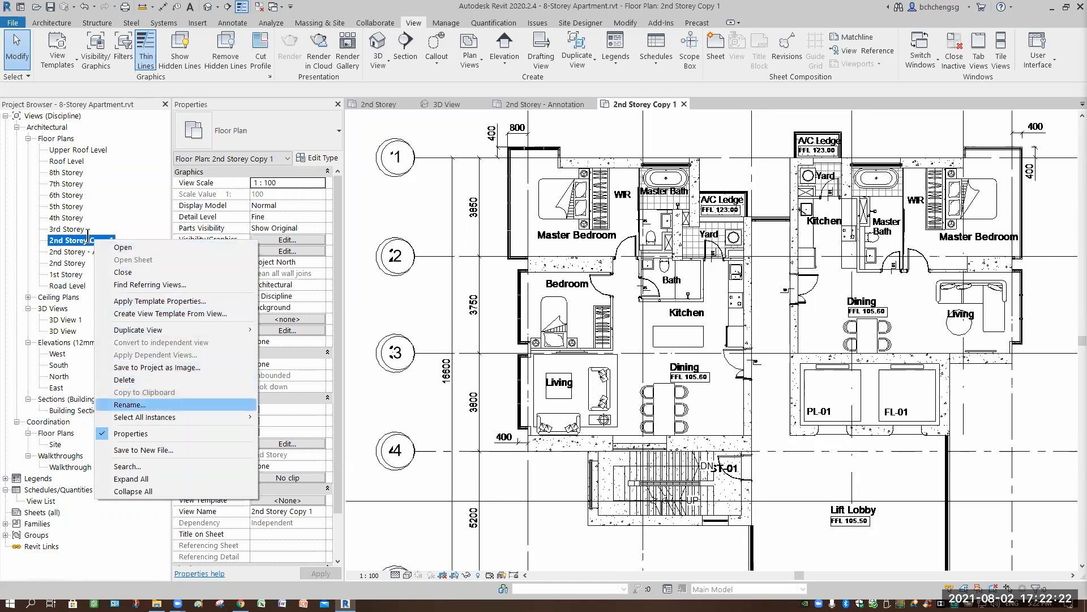
click(130, 404)
drag(88, 237, 139, 239)
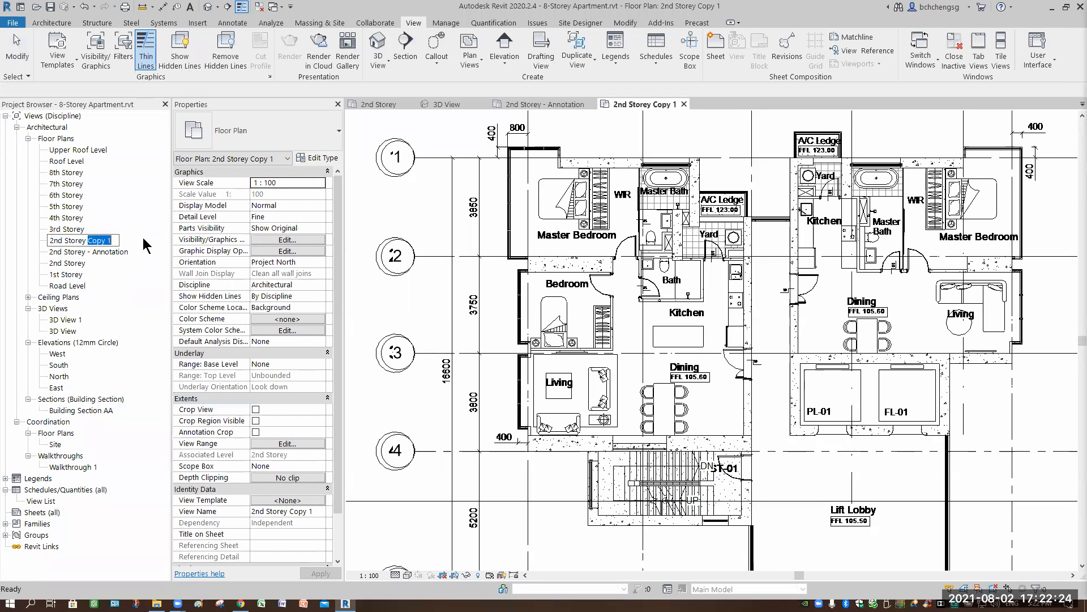
text(- )
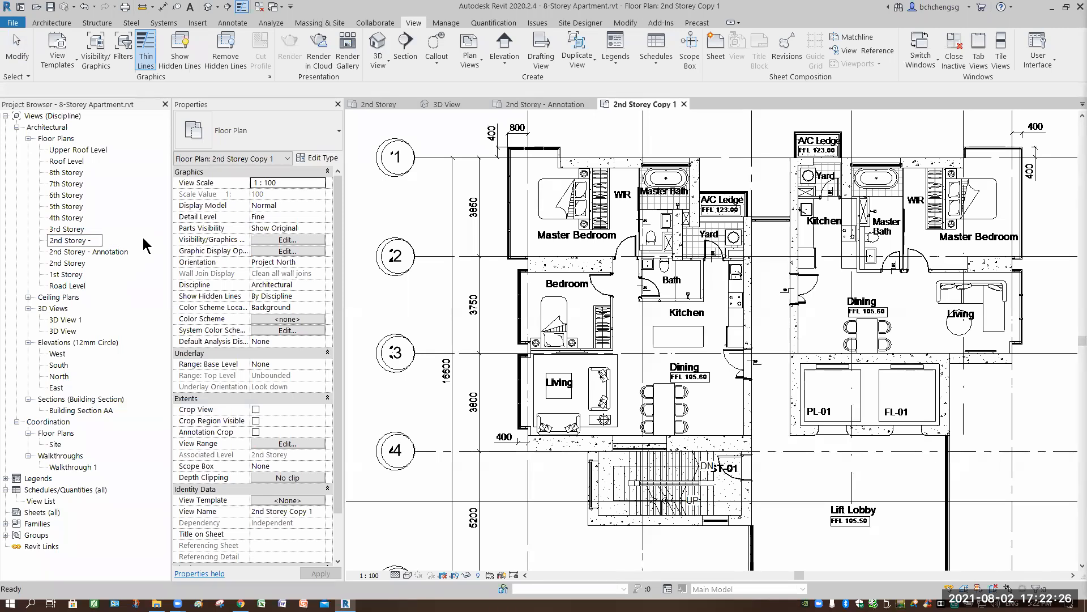
text(Color Scheme)
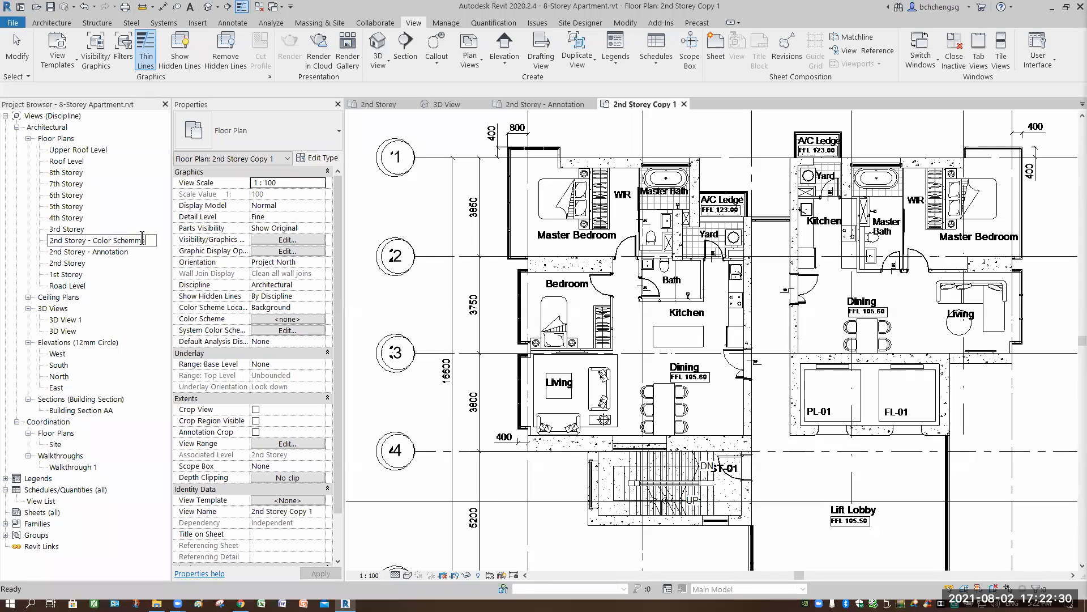
key(BackSpace)
key(BackSpace)
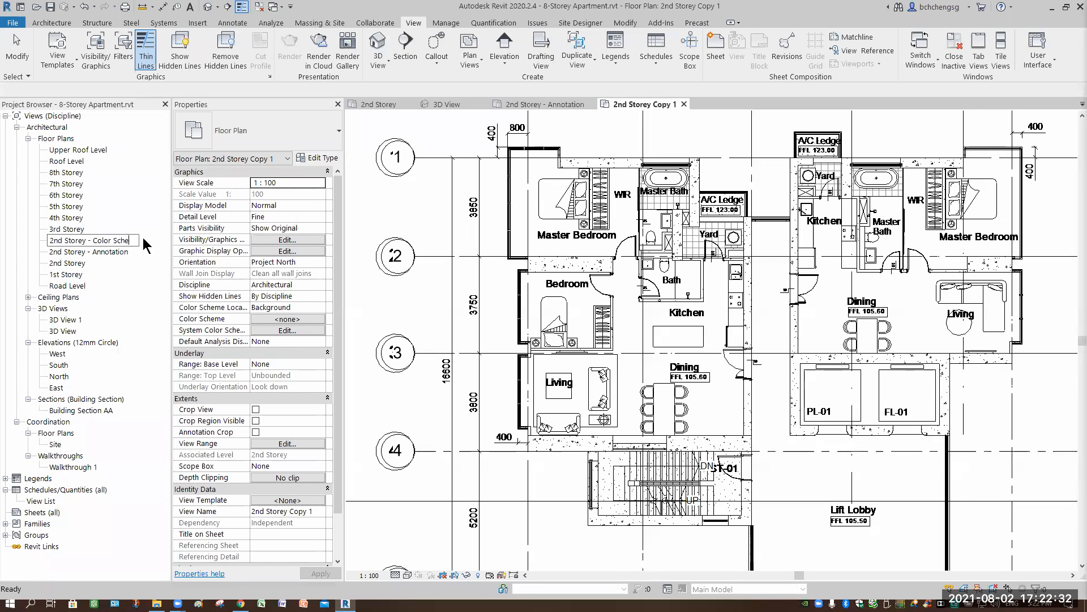
text(me)
key(Return)
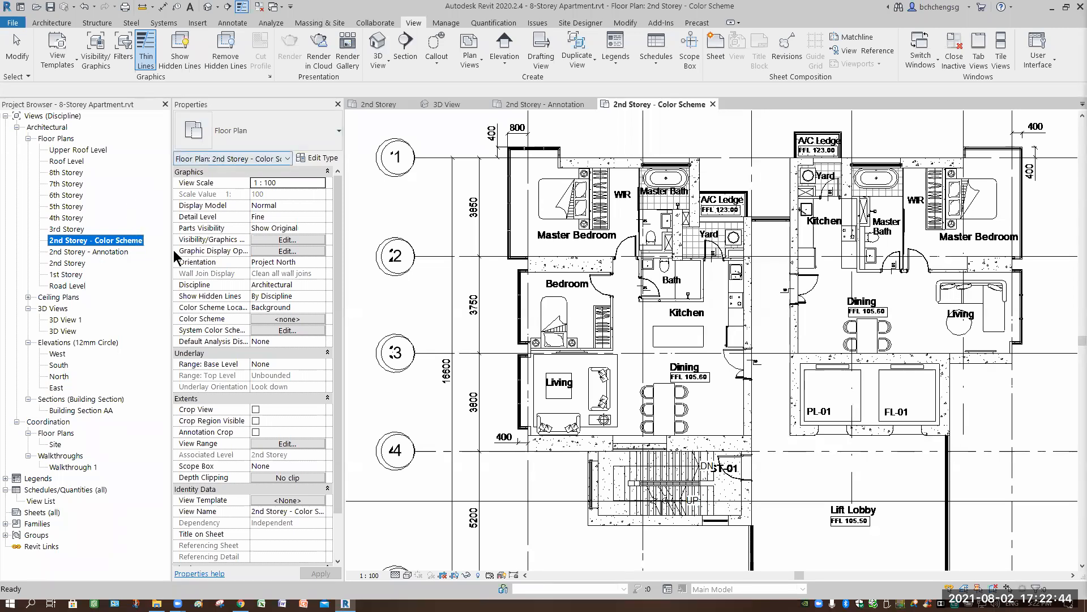
- Examine the whole 2nd Storey - Color Scheme floor plan, including its elevation and section markers
click(702, 391)
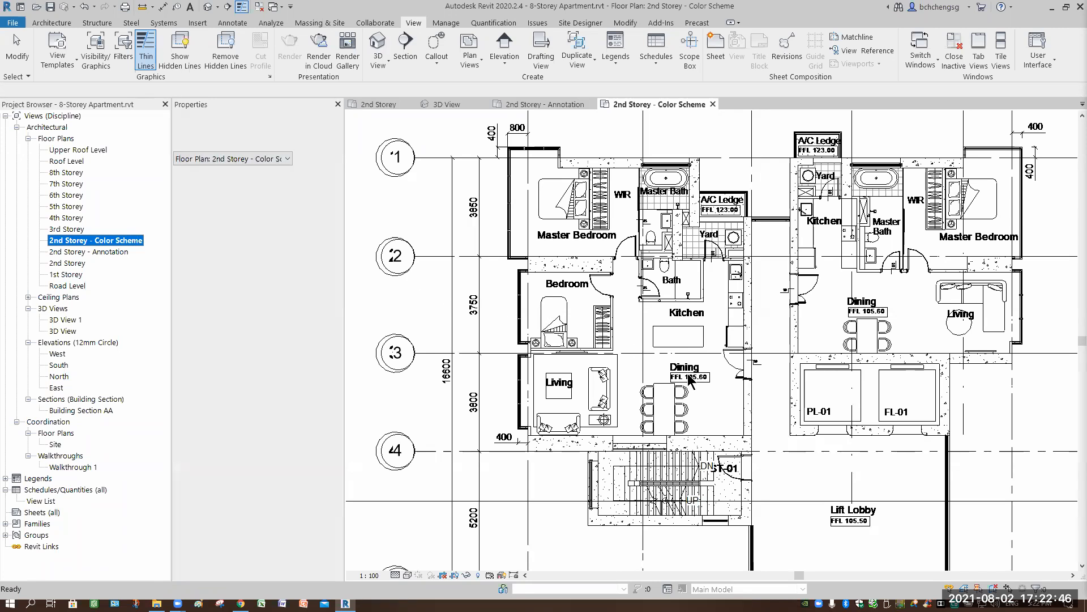
scroll(688, 375, down, 2)
middle_drag(941, 455, 895, 435)
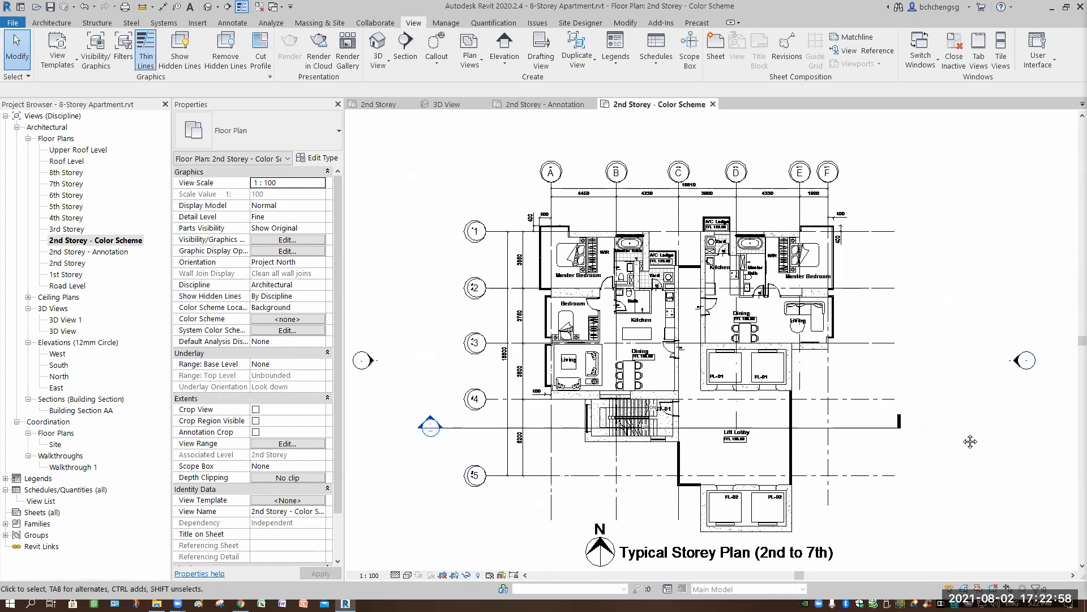
scroll(969, 447, down, 2)
middle_drag(969, 447, 970, 412)
middle_drag(970, 441, 969, 405)
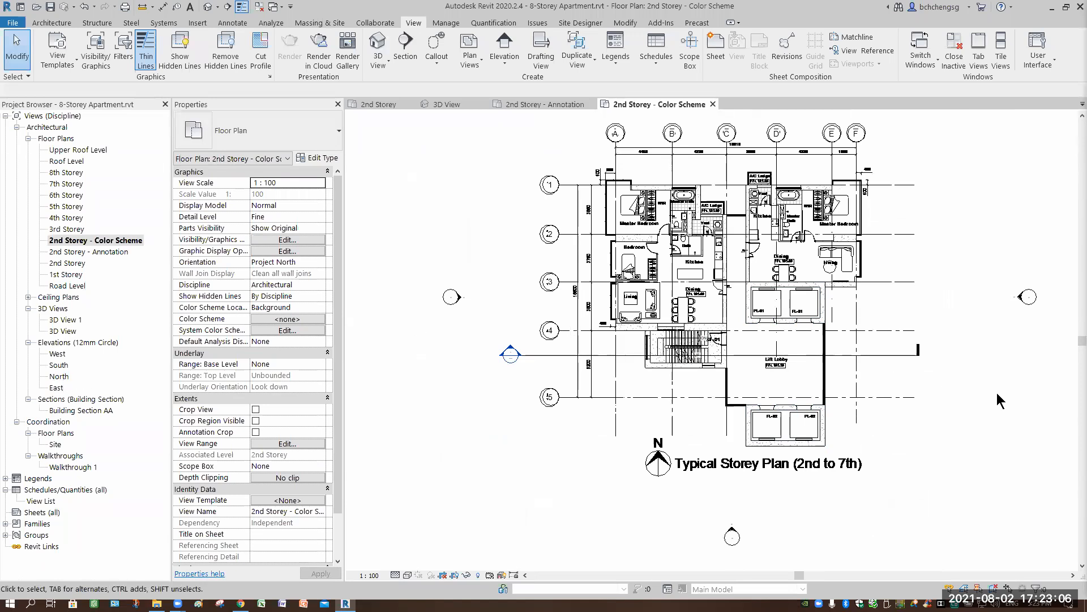
key(c)
key(Escape)
- Hide the Elevations annotation category in the 2nd Storey - Color Scheme view and apply the override
key(v)
key(g)
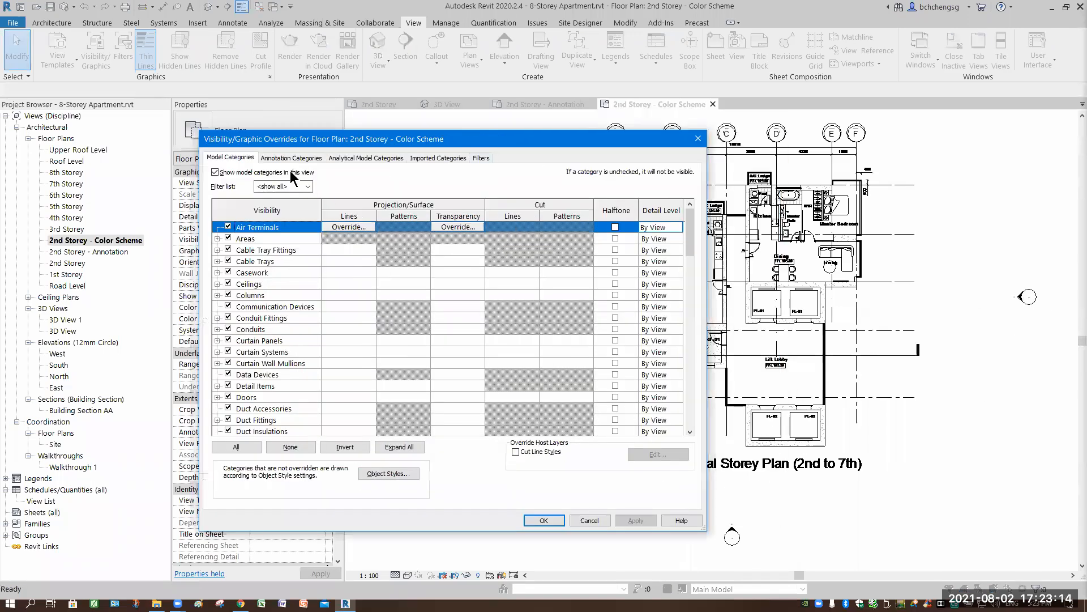
click(282, 159)
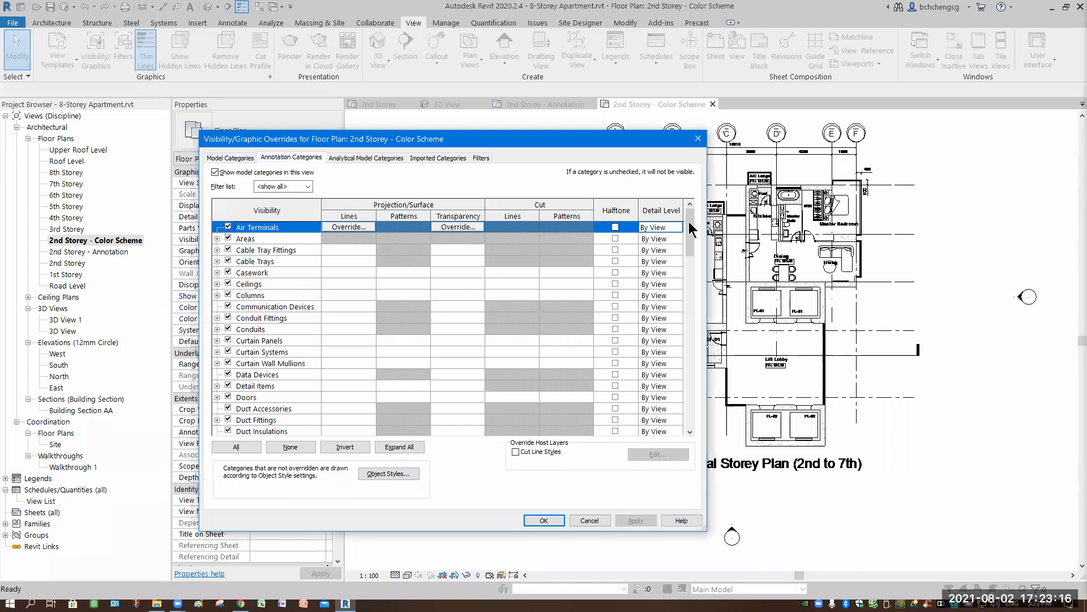
scroll(683, 311, down, 15)
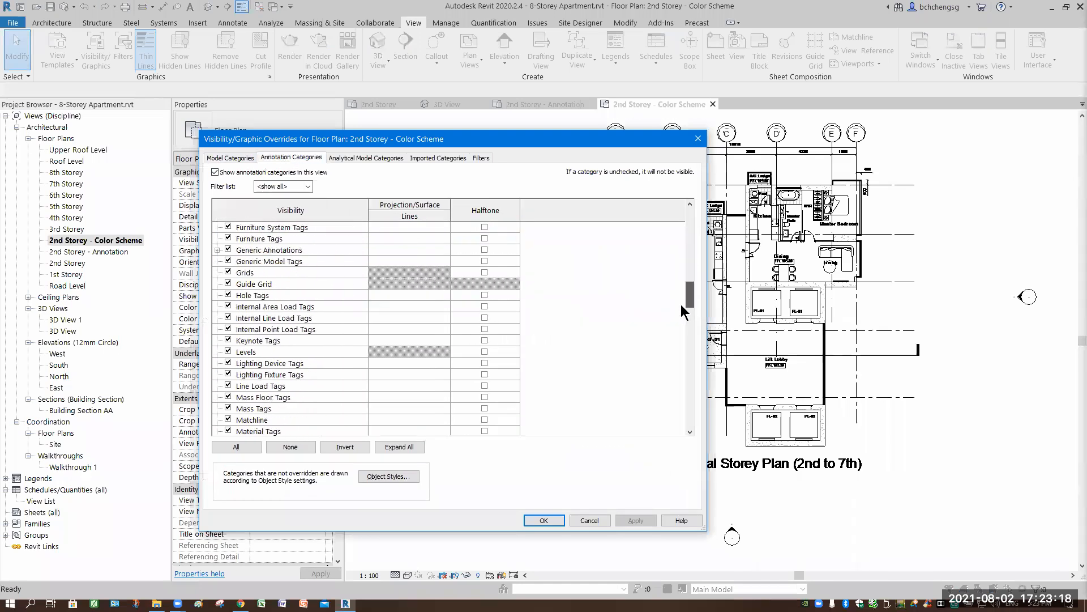
scroll(682, 317, up, 7)
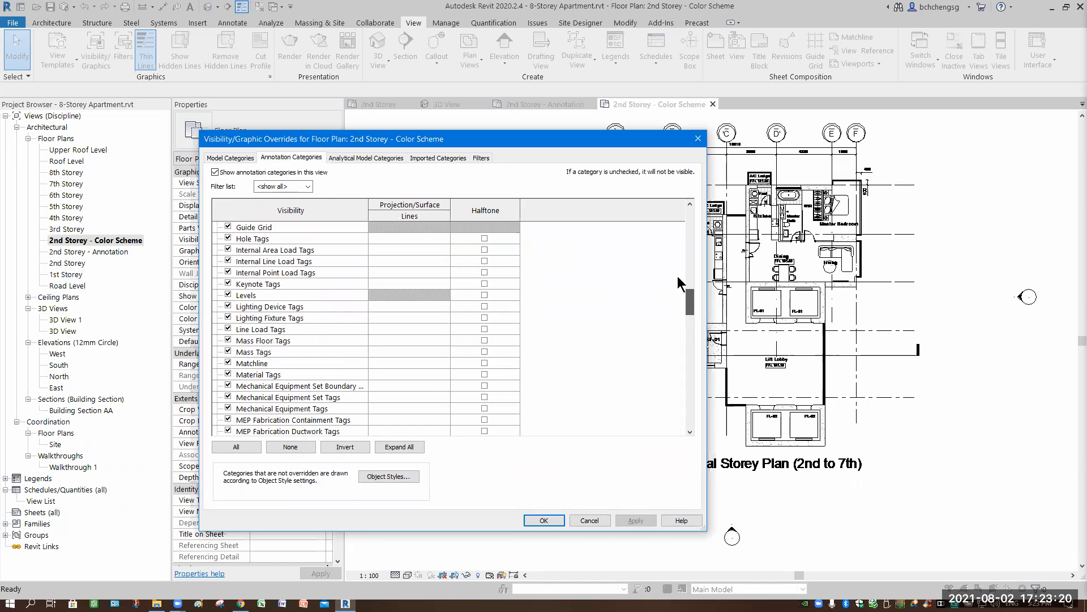
scroll(677, 259, up, 4)
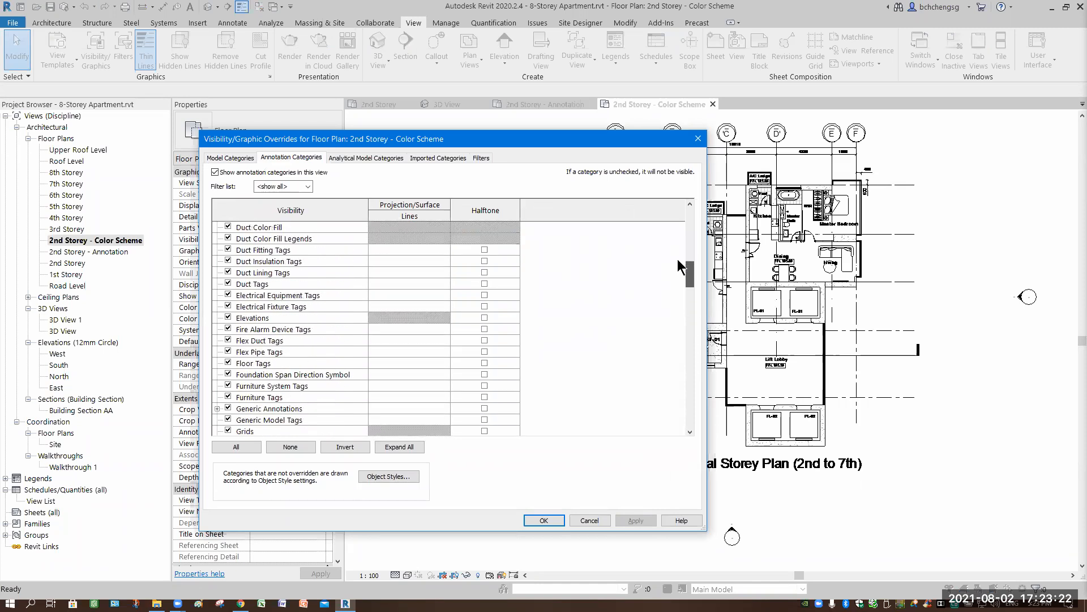
scroll(677, 287, down, 4)
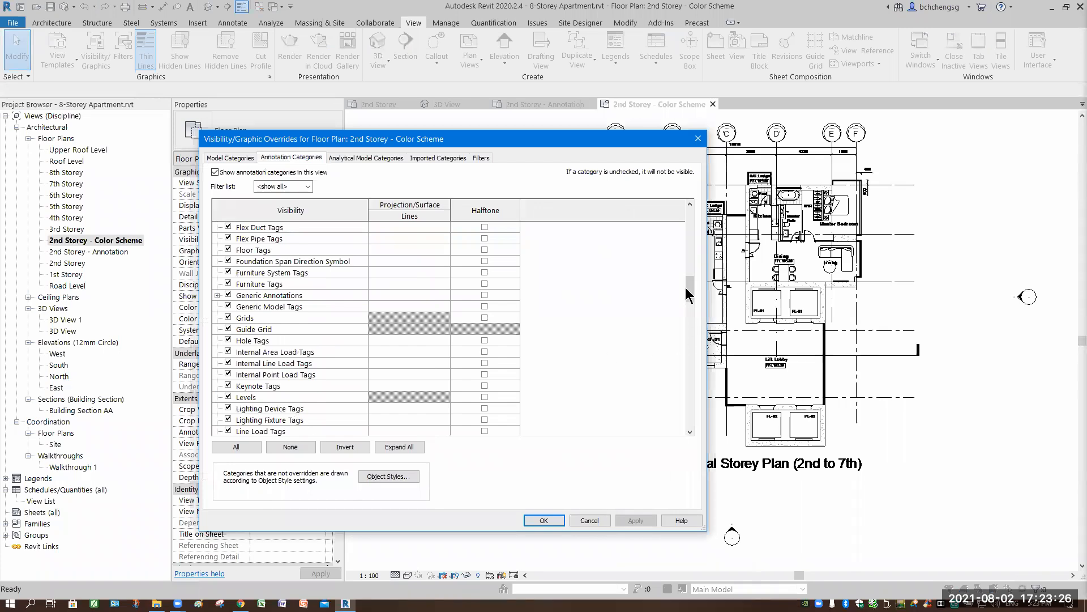
drag(689, 288, 689, 279)
click(227, 272)
click(625, 518)
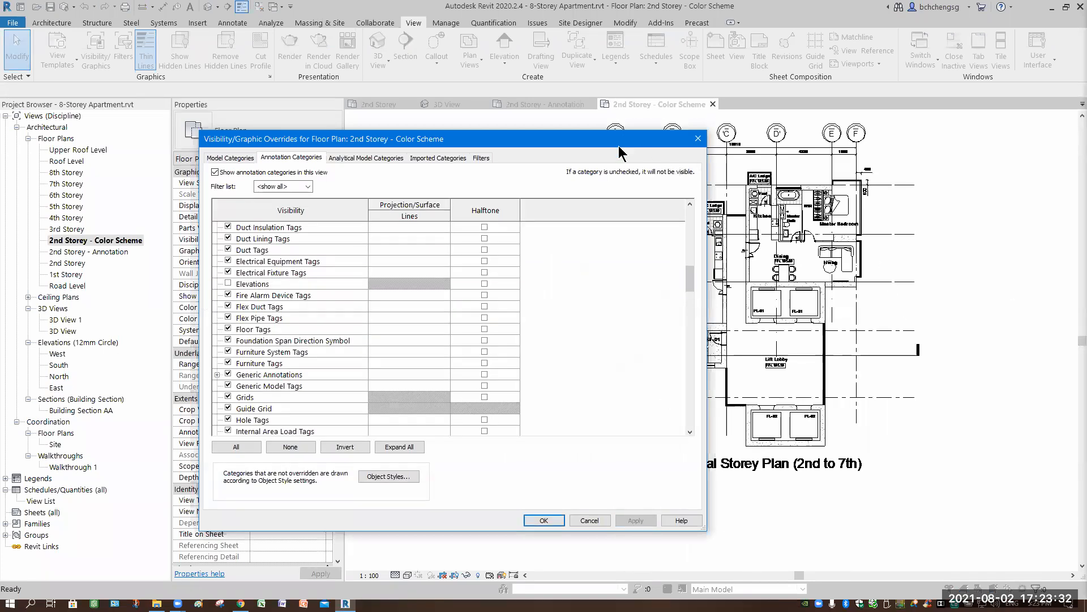
- Hide the imported drawing Typical 2nd_7th.dwg in the color scheme view and accept the visibility overrides
drag(549, 143, 561, 177)
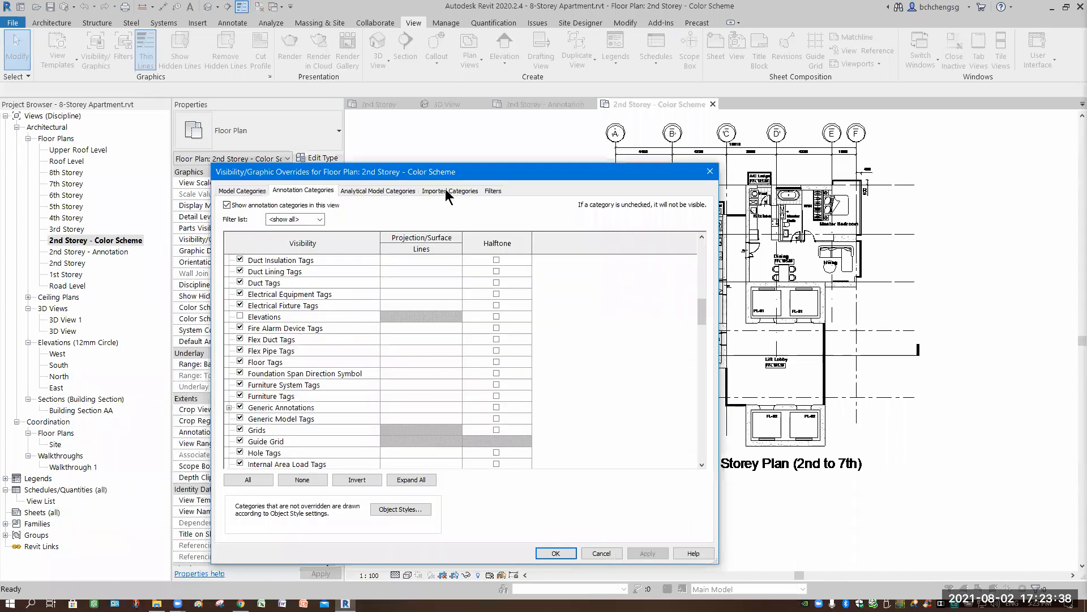
click(445, 190)
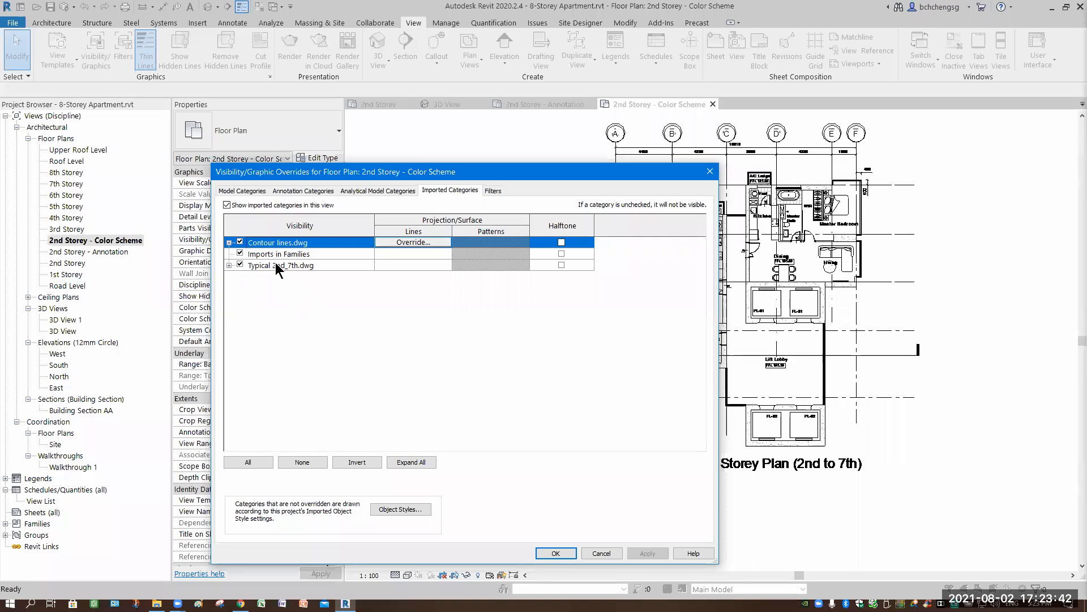
click(240, 265)
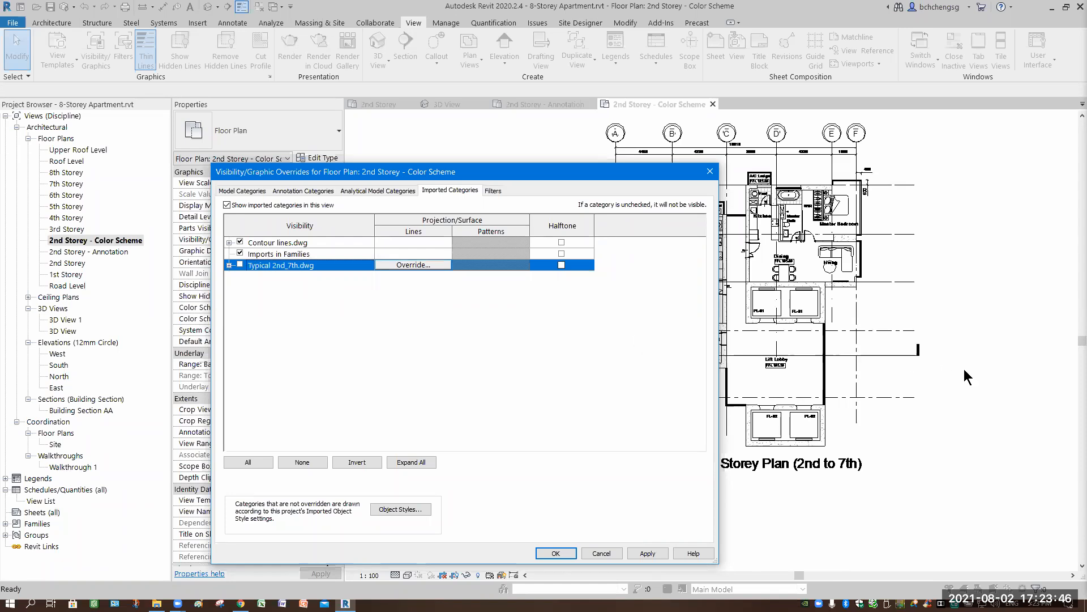
click(647, 553)
click(555, 553)
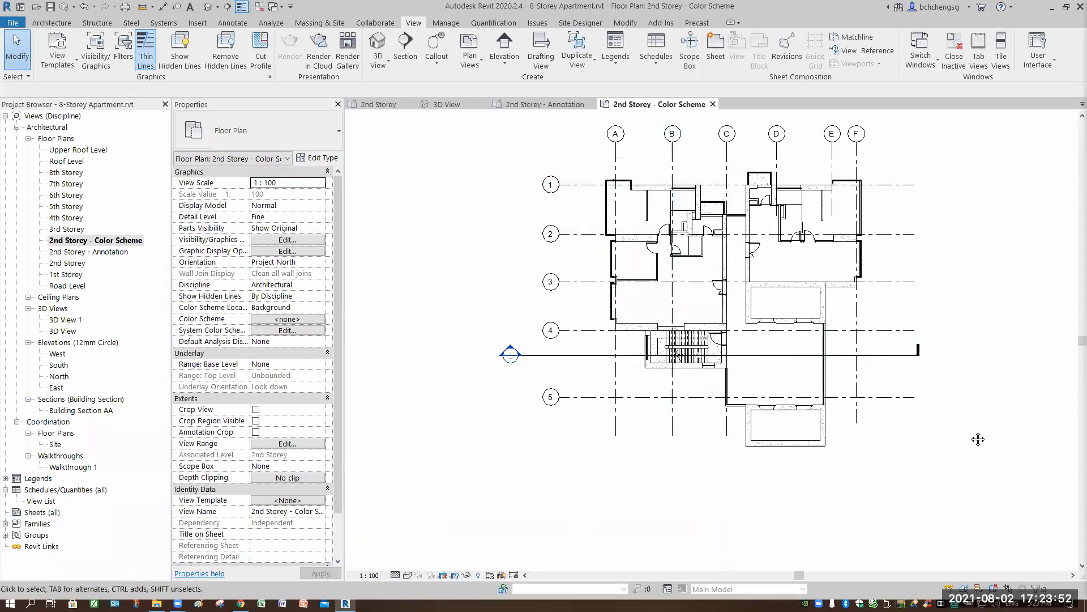
- Break the Building Section AA line and pull both segment ends back outside the building outline
middle_drag(731, 478, 764, 393)
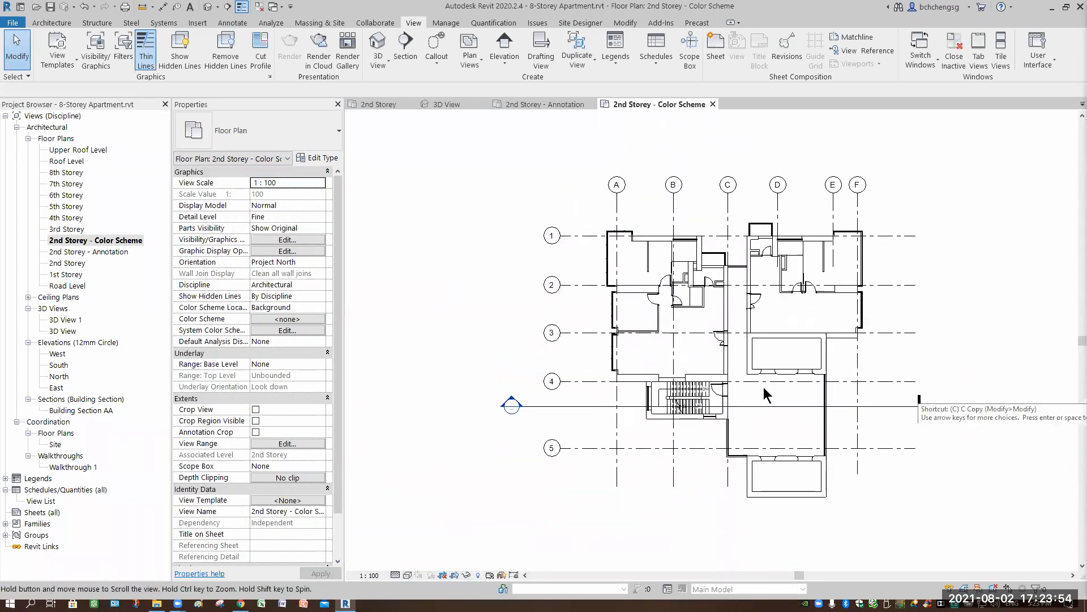
scroll(720, 472, up, 2)
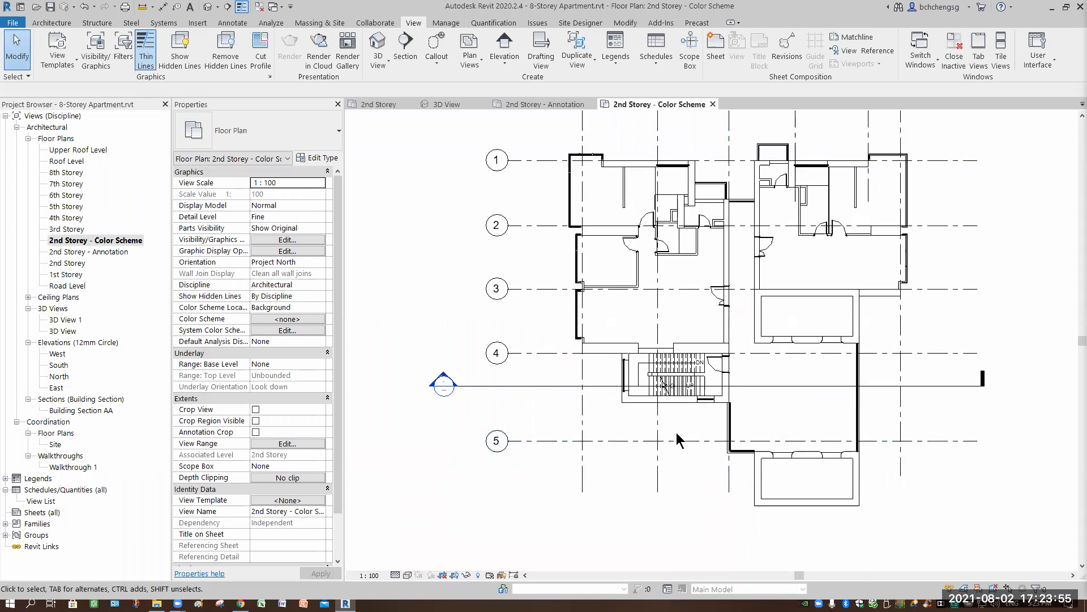
click(716, 387)
click(705, 399)
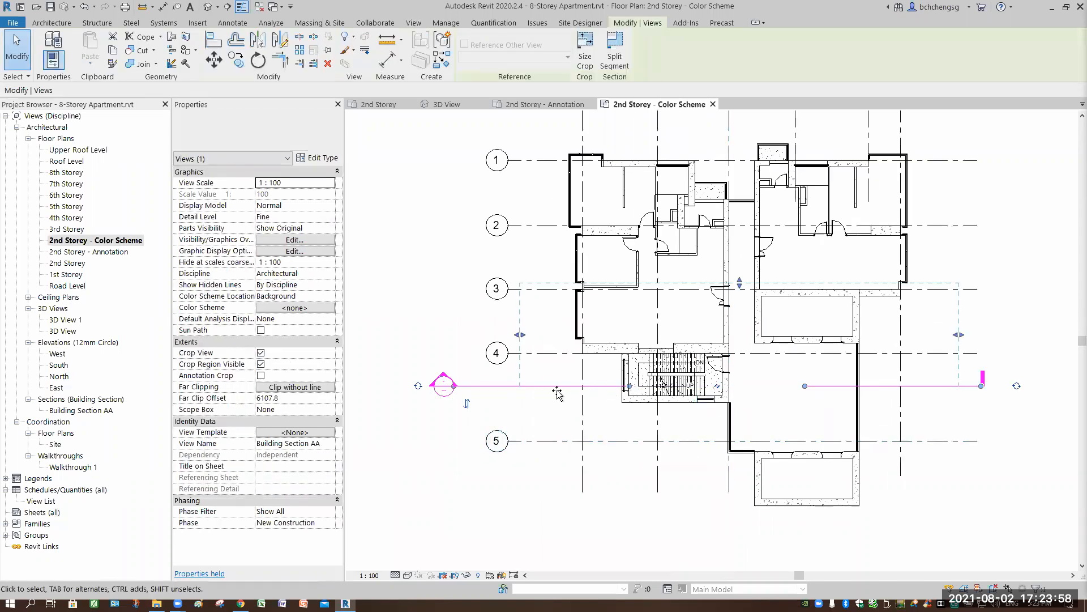
drag(538, 392, 537, 387)
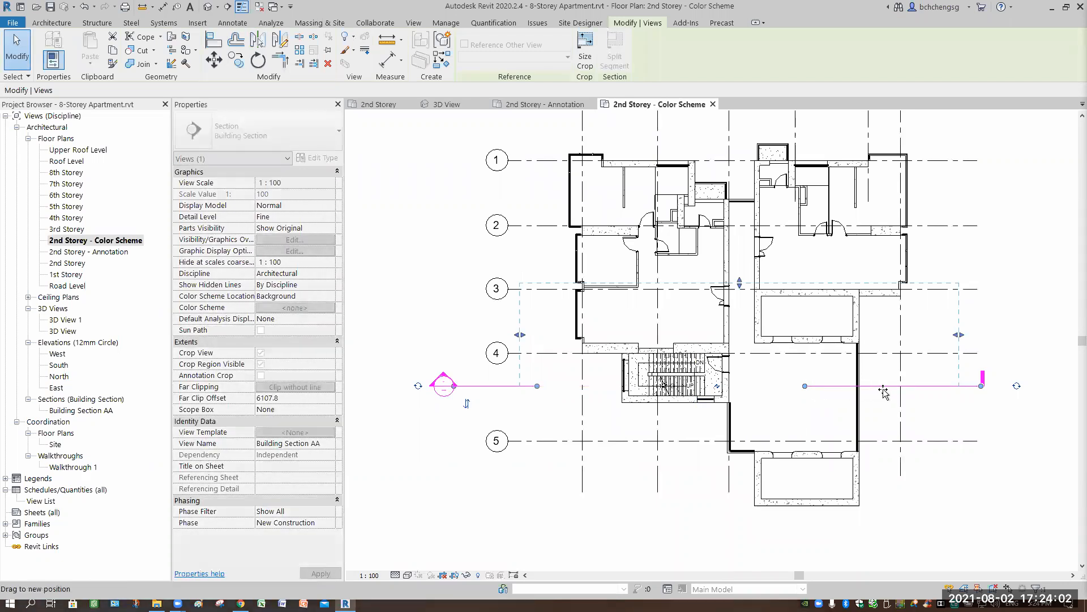
click(947, 402)
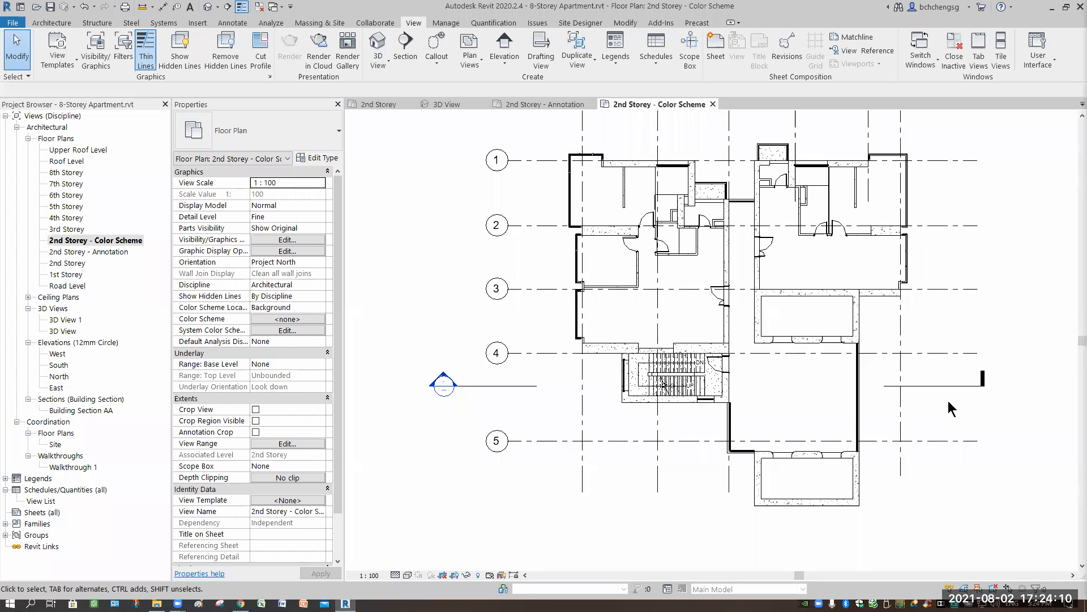
- Hide the Sections annotation category in the color scheme view through the visibility/graphic overrides
key(v)
key(g)
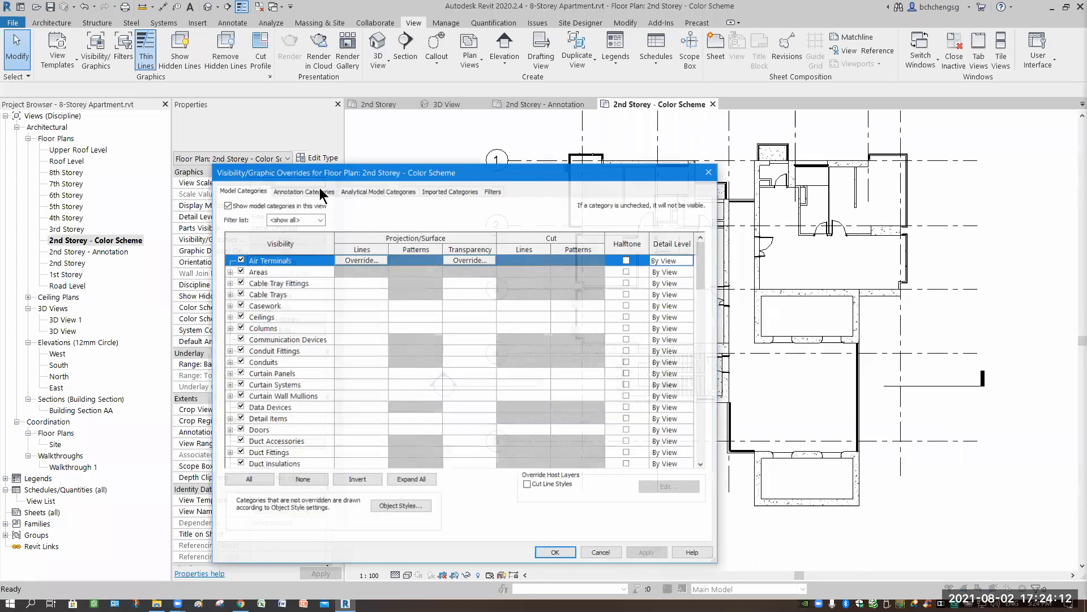
click(308, 190)
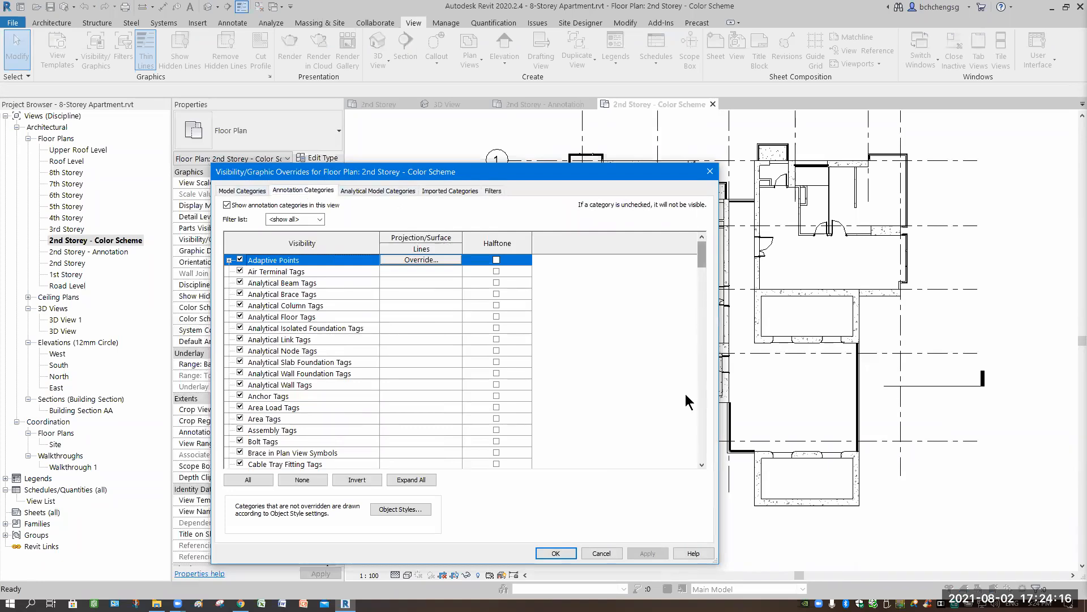
scroll(688, 390, down, 20)
scroll(288, 394, down, 7)
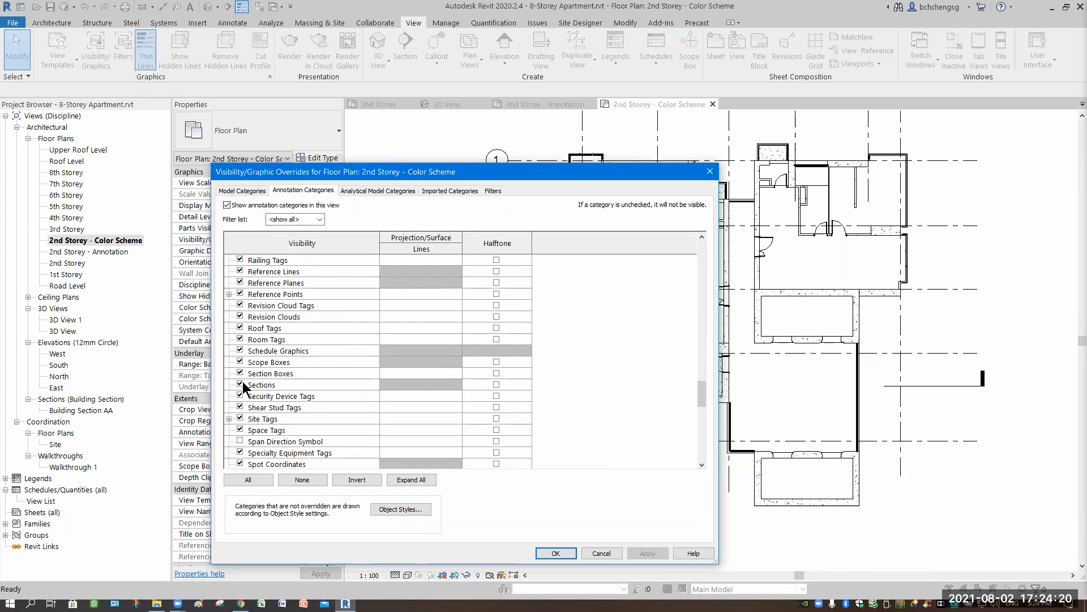
click(643, 552)
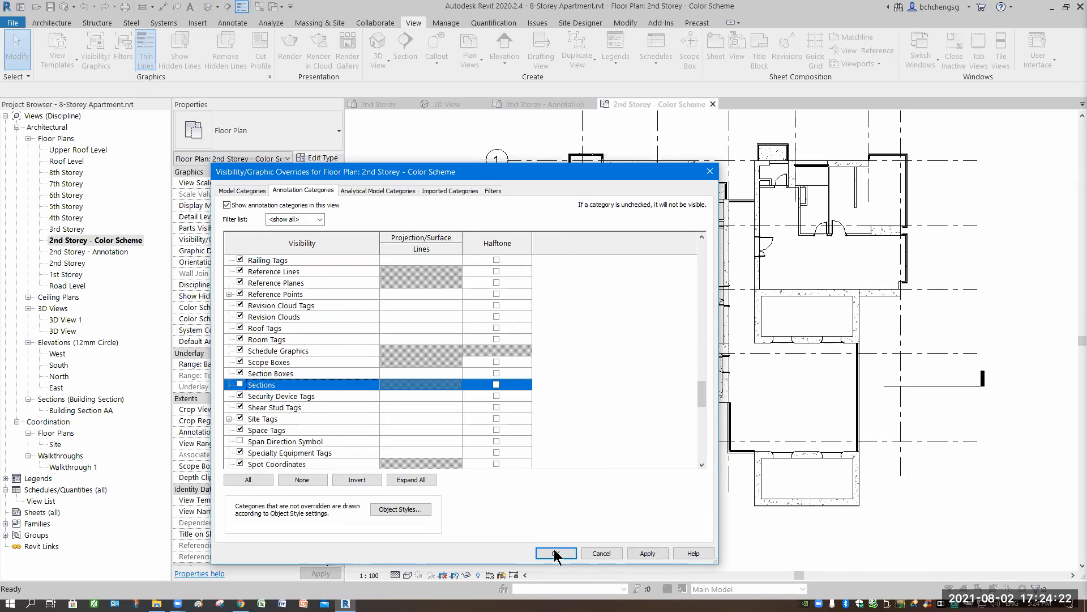
key(Return)
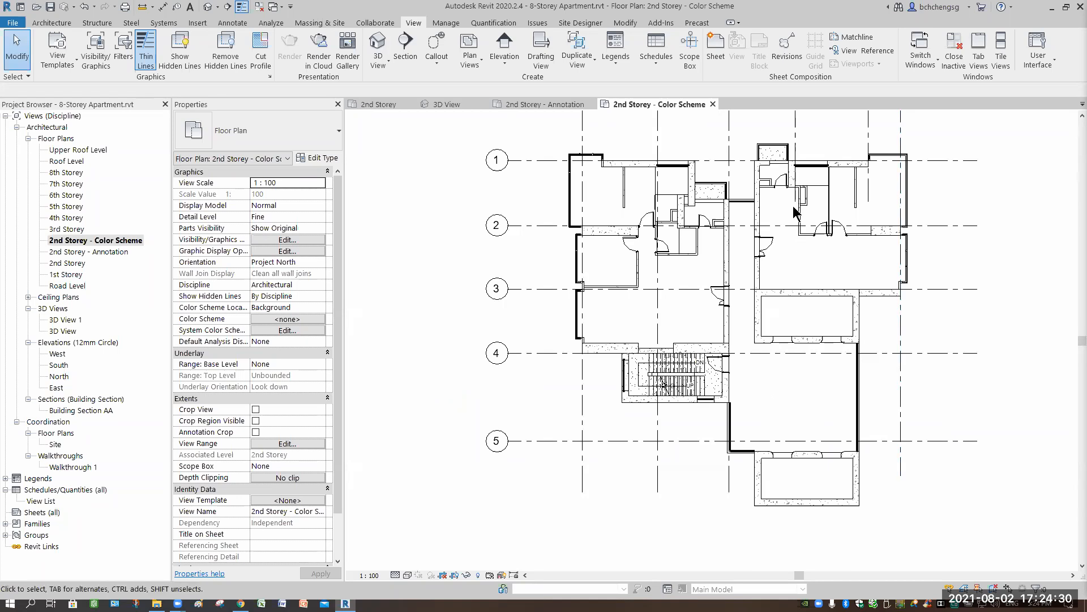
middle_drag(796, 213, 752, 273)
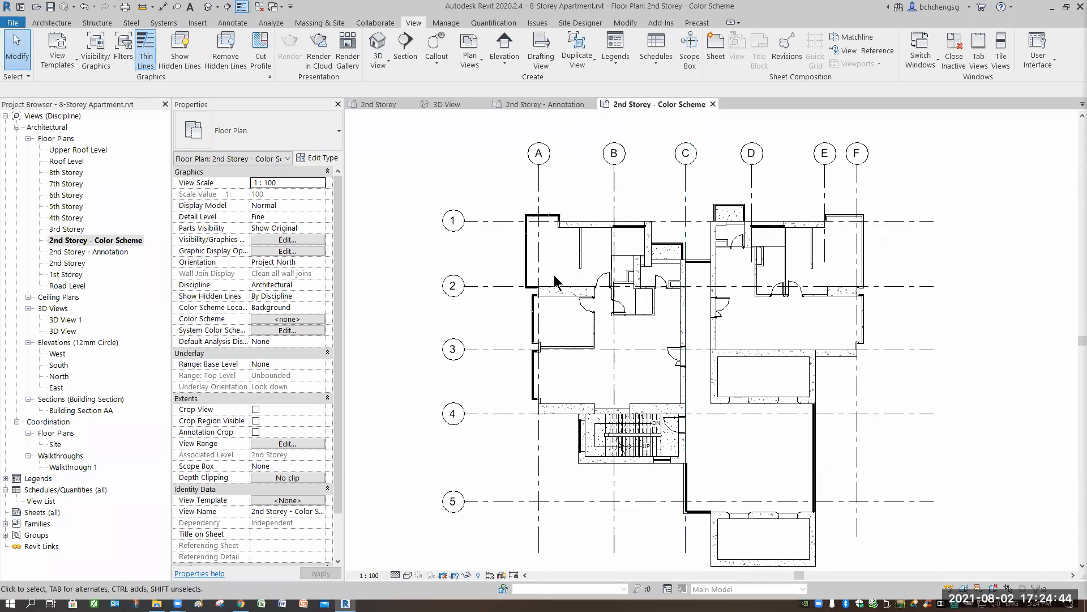
scroll(577, 273, up, 3)
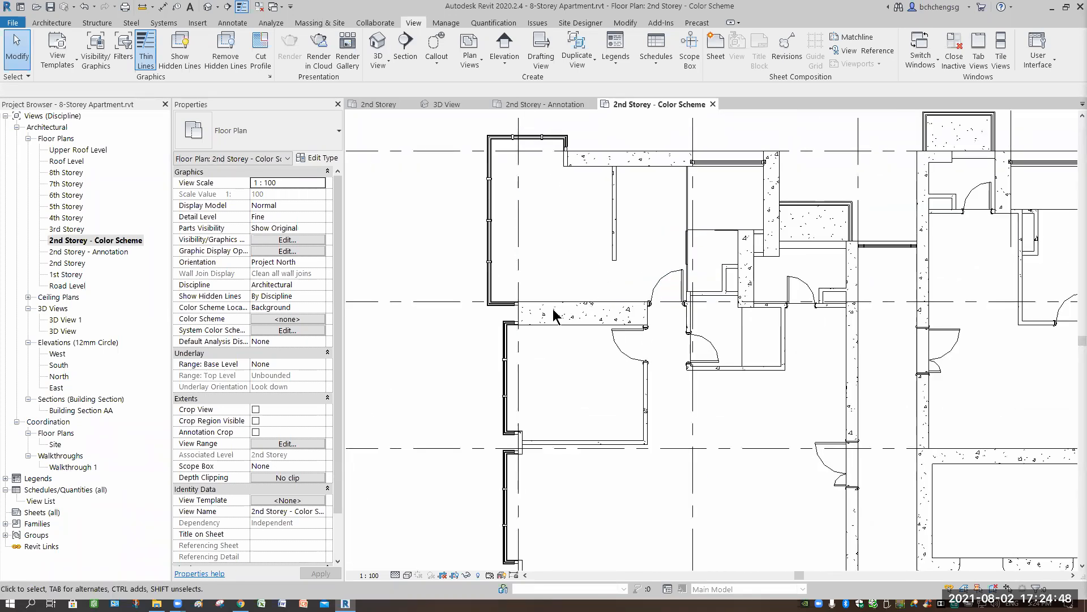
scroll(632, 326, down, 1)
middle_drag(501, 410, 434, 370)
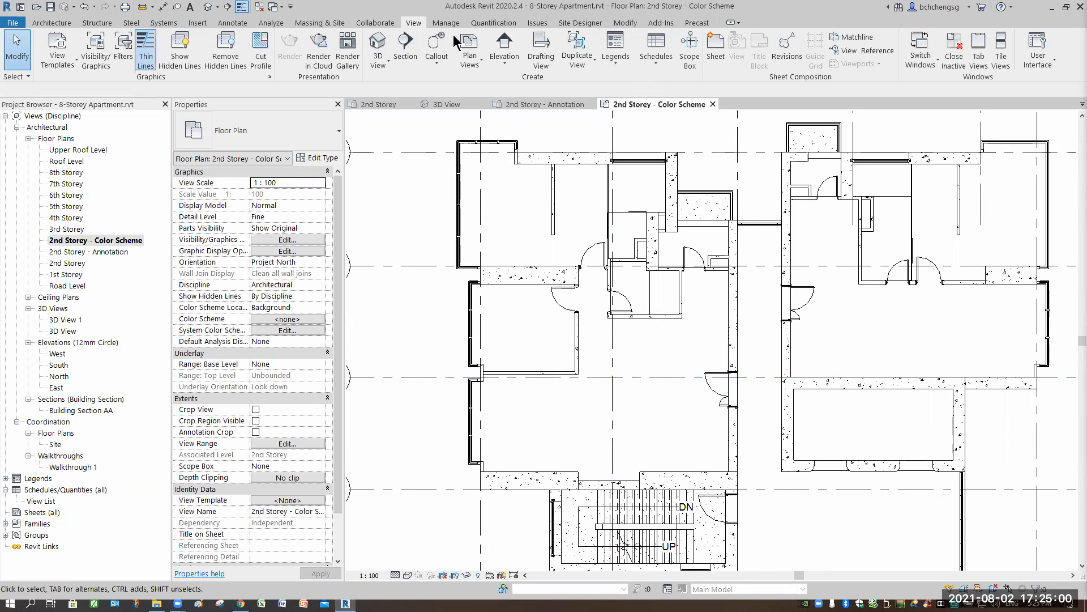
- Review the room area computation options and the area schemes in the Area and Volume Computations settings, and accept them
click(52, 22)
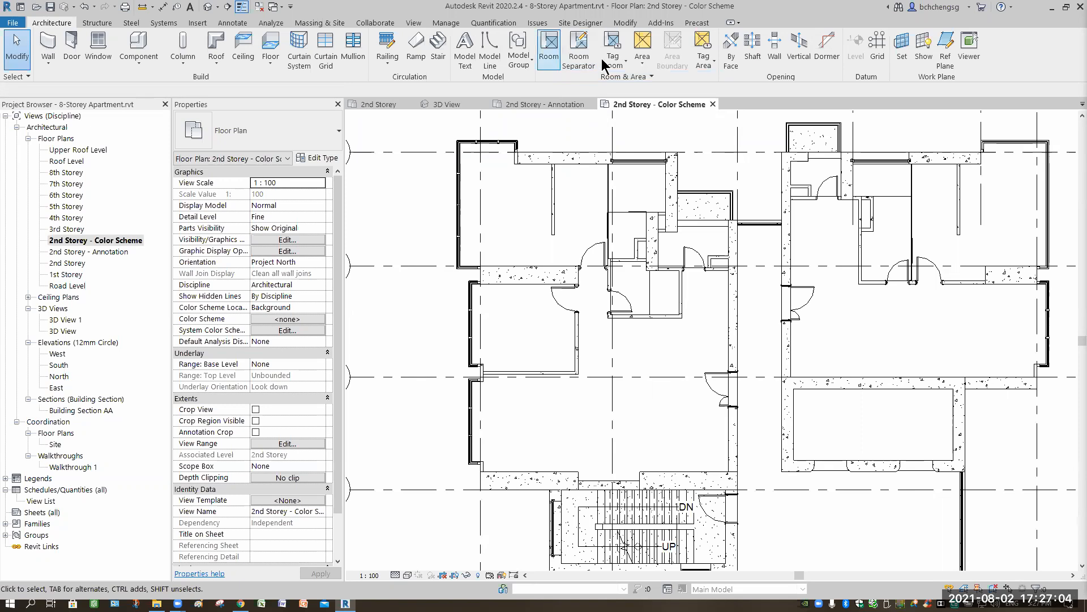
click(628, 77)
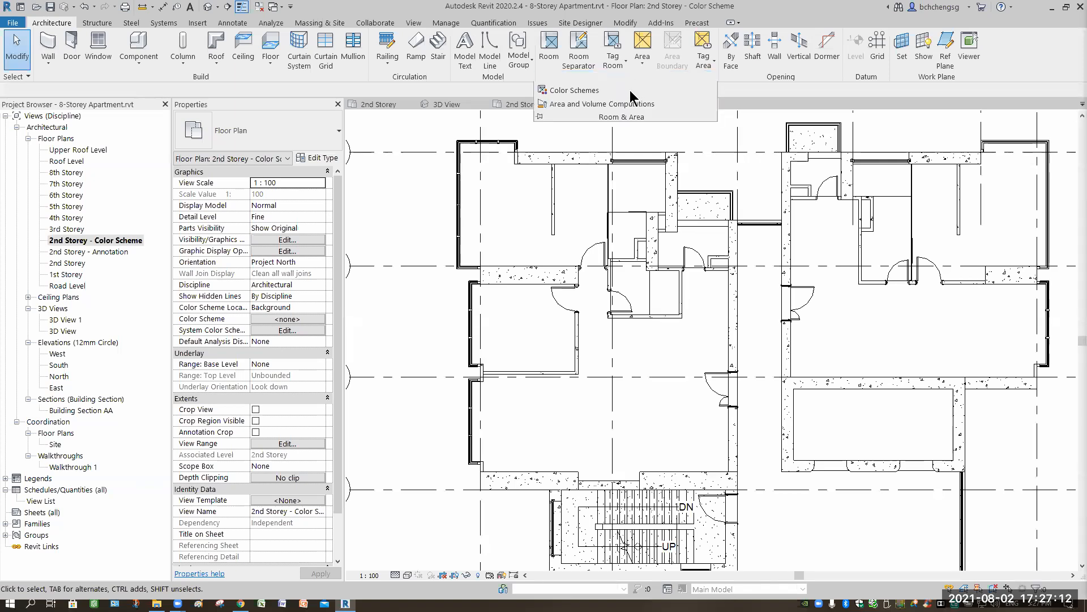
click(569, 105)
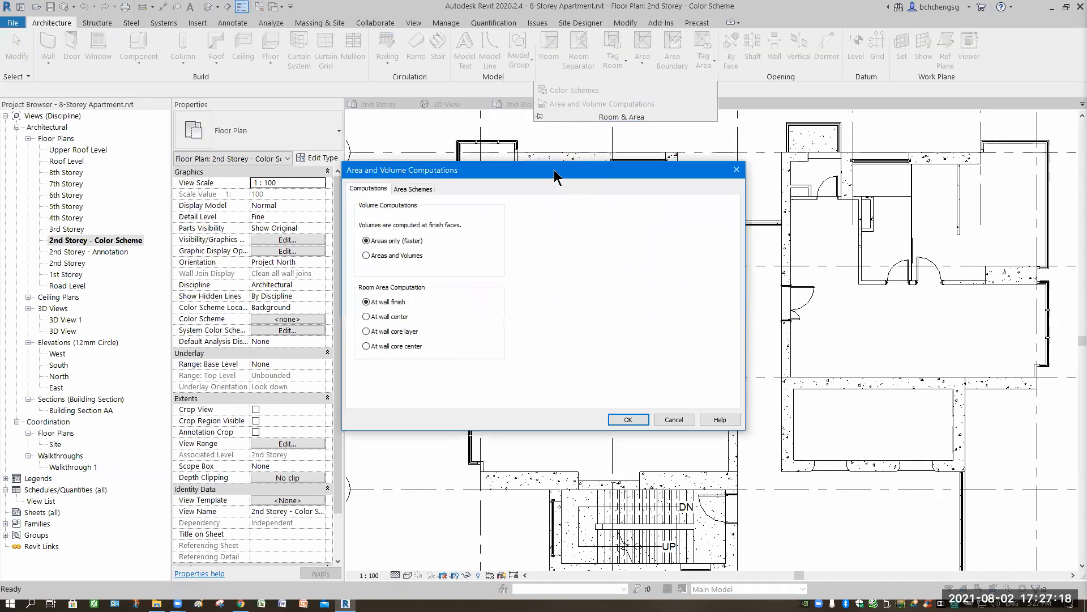
drag(555, 173, 642, 165)
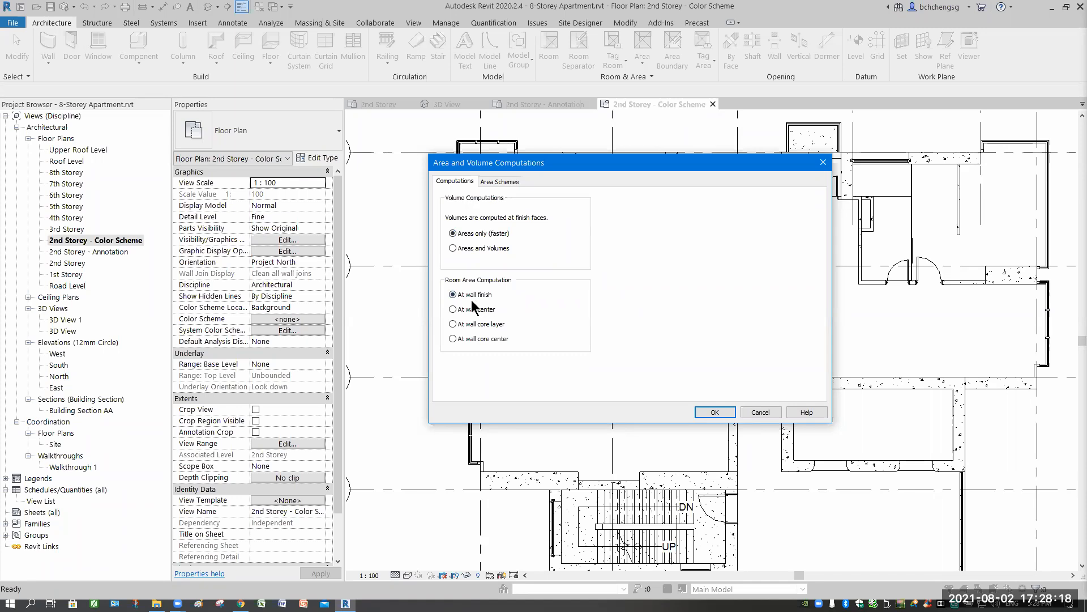
click(501, 186)
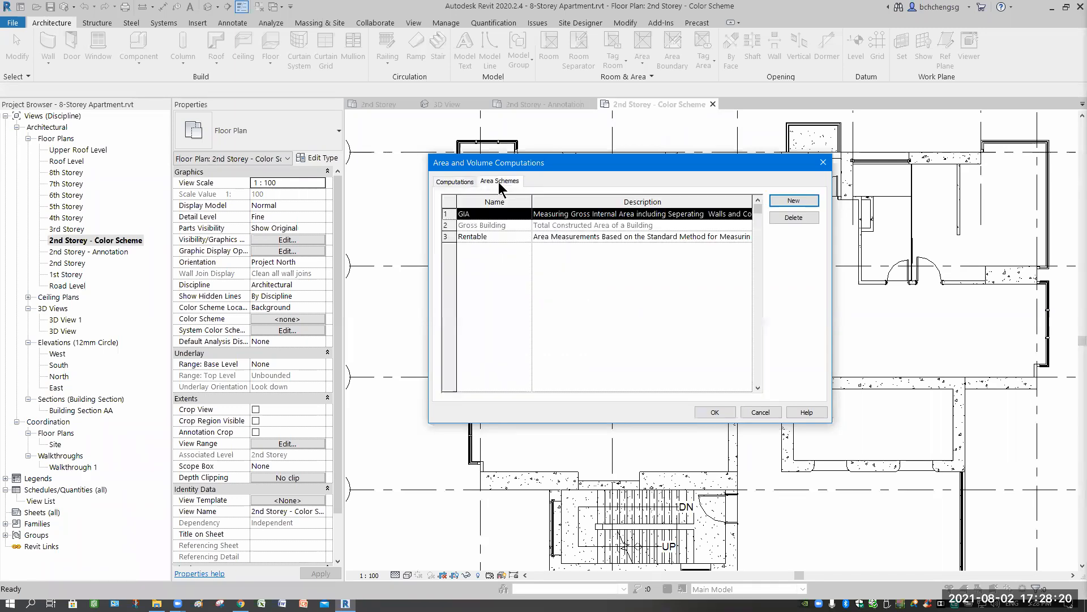
drag(544, 169, 277, 261)
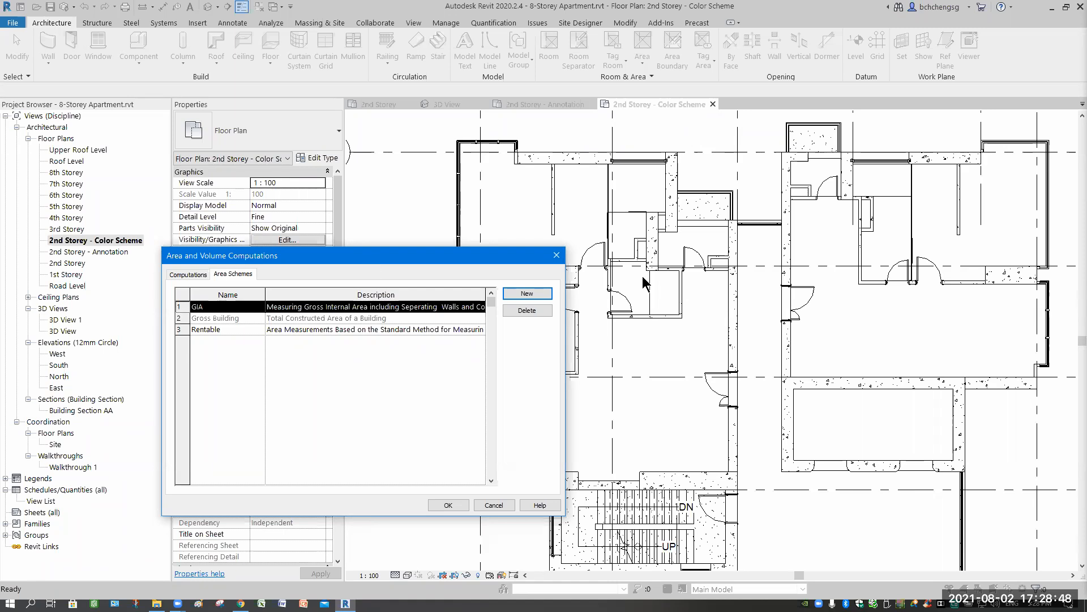
drag(368, 262, 643, 276)
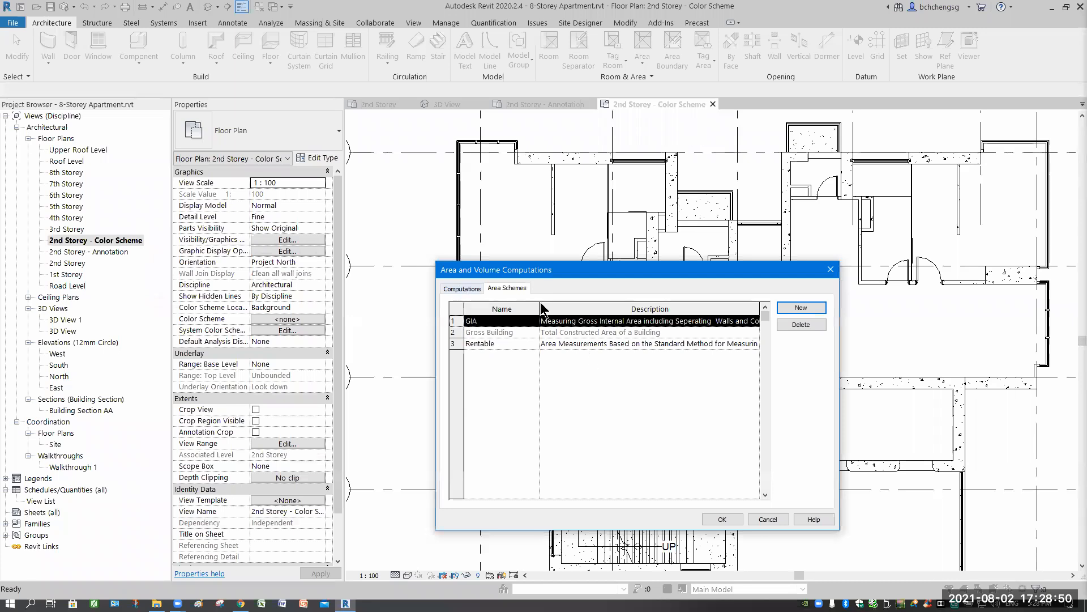
click(465, 288)
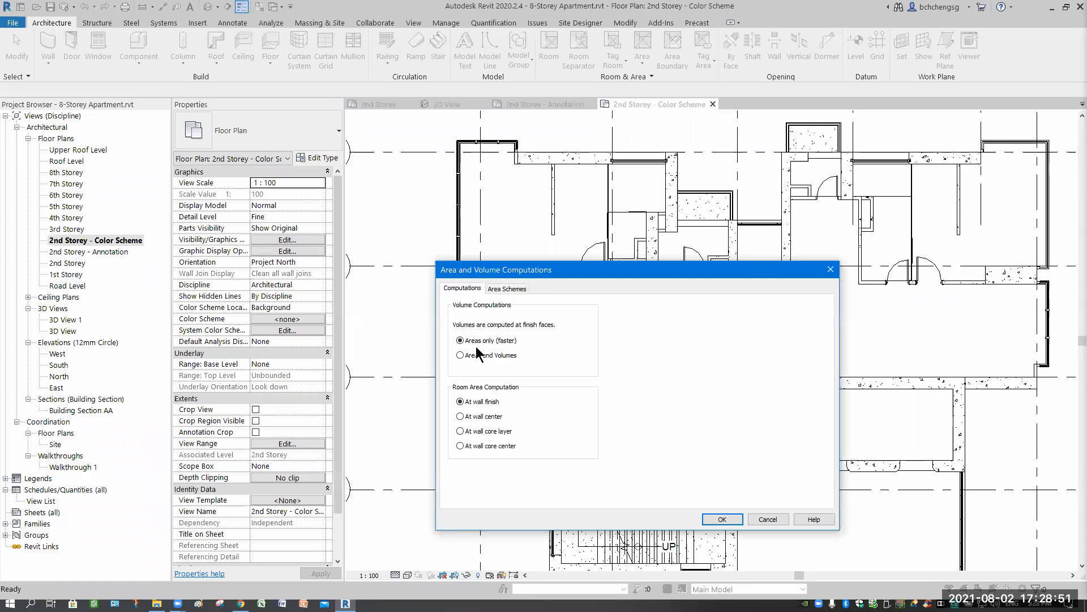
click(723, 519)
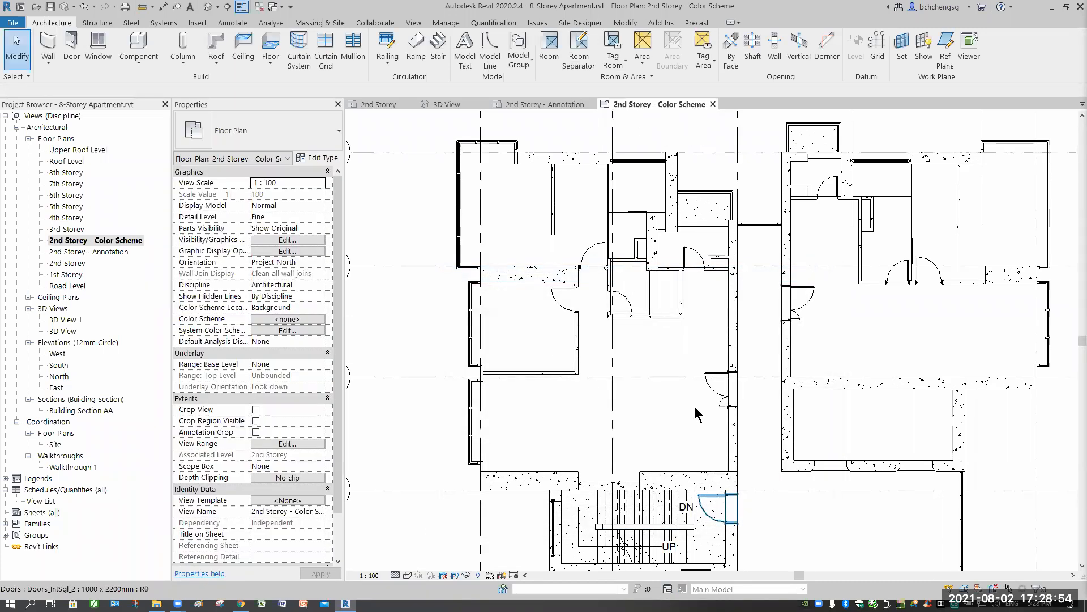
middle_drag(598, 122, 658, 130)
click(548, 53)
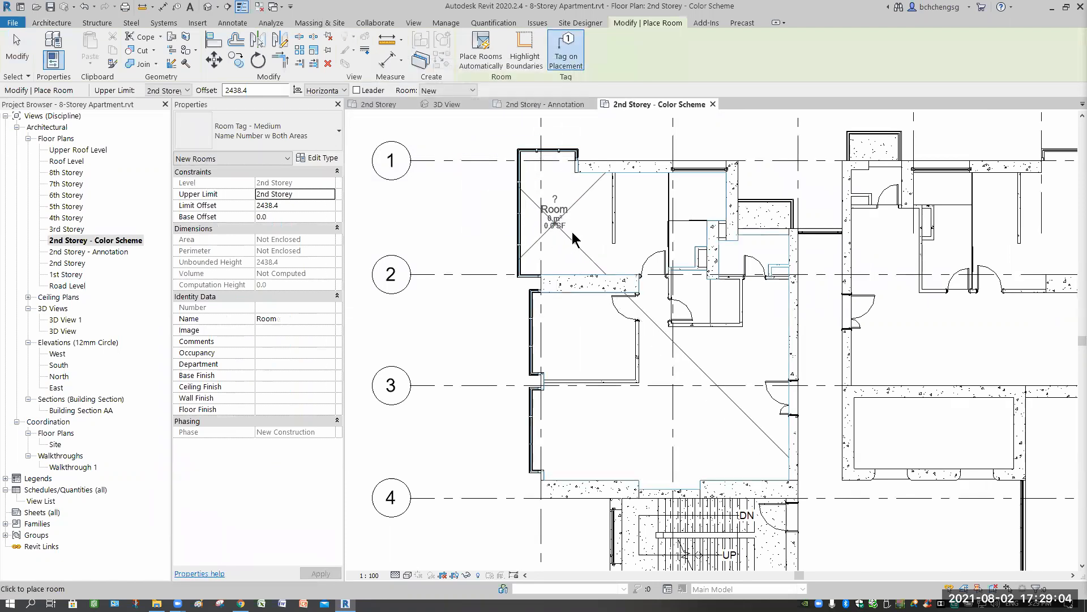
scroll(576, 247, up, 3)
scroll(581, 265, up, 2)
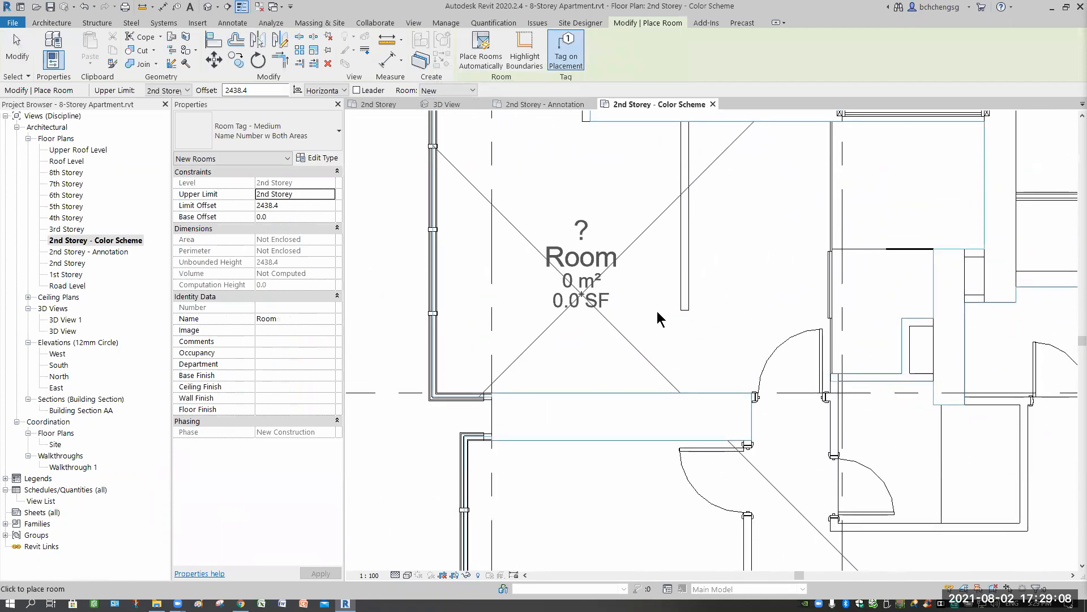
scroll(658, 317, up, 2)
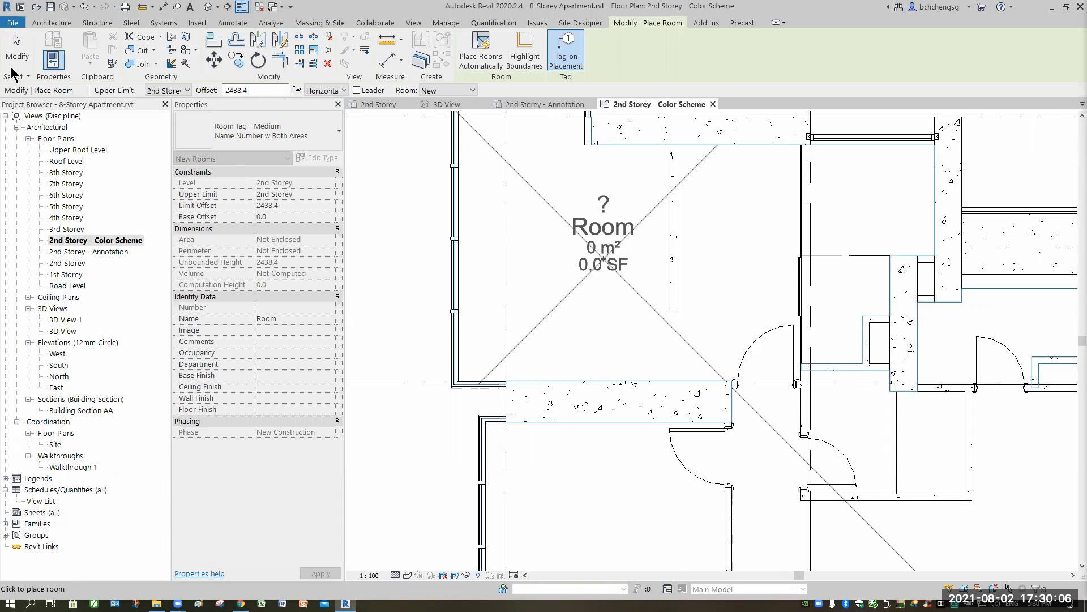
scroll(606, 180, up, 1)
key(Escape)
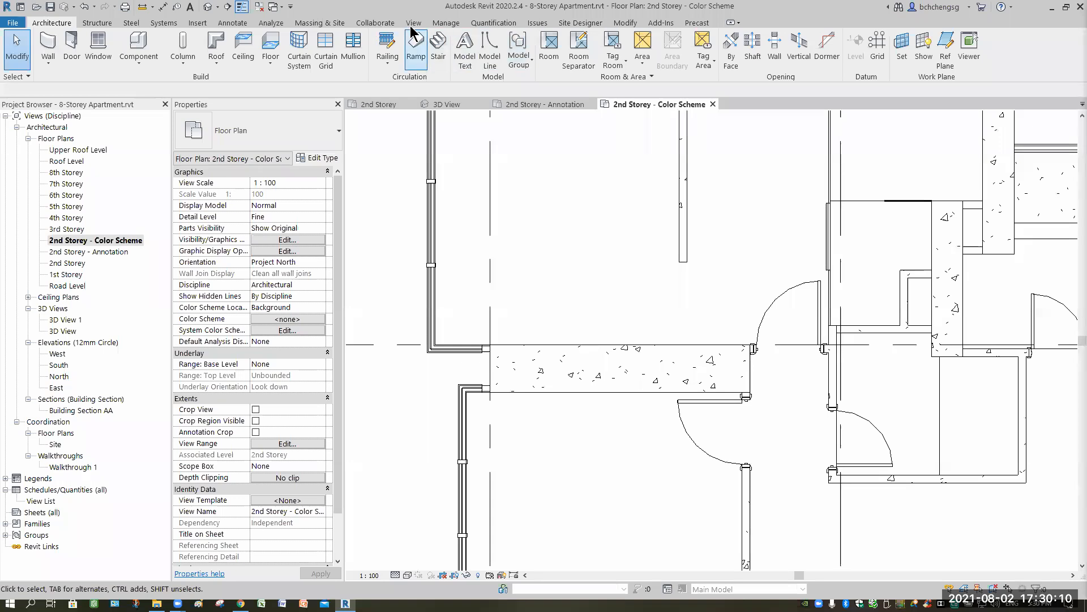
- Set the loaded tag for the Rooms category to Room Tag - Medium : Name Number w Metric Area
click(446, 23)
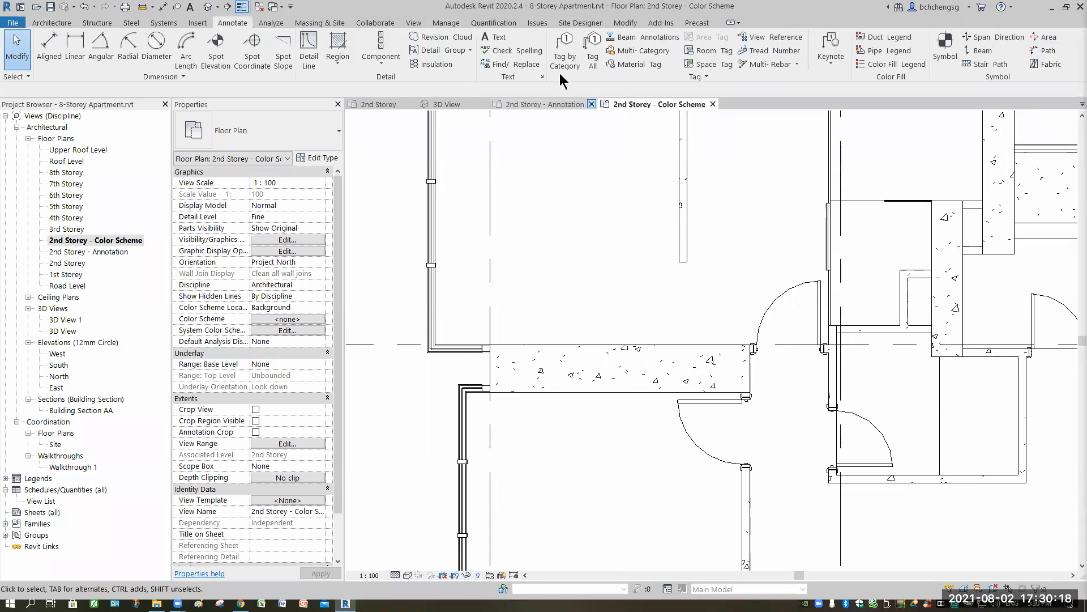
click(695, 79)
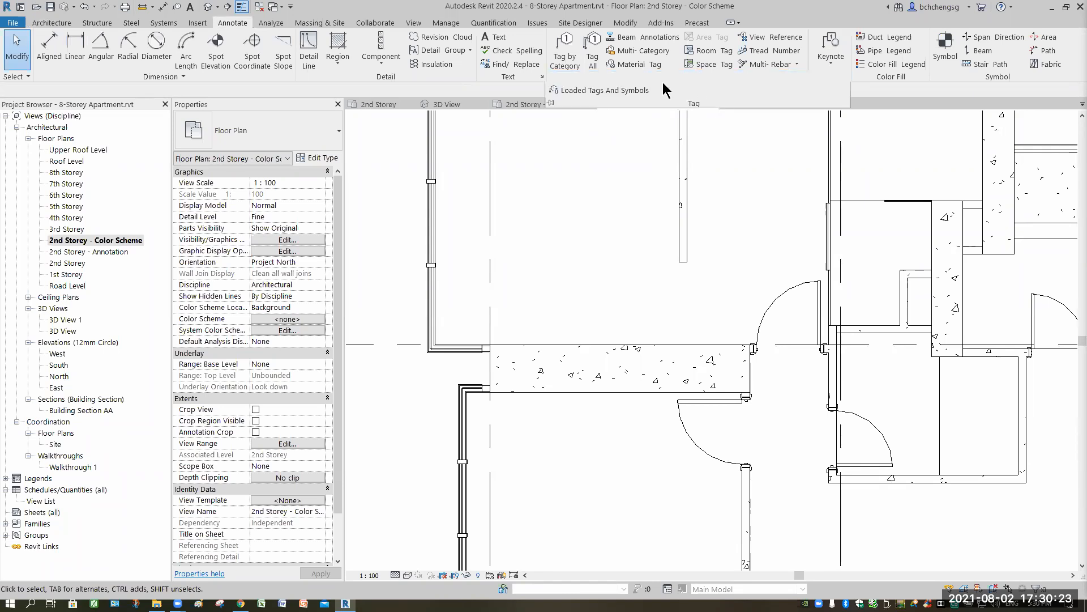
click(604, 91)
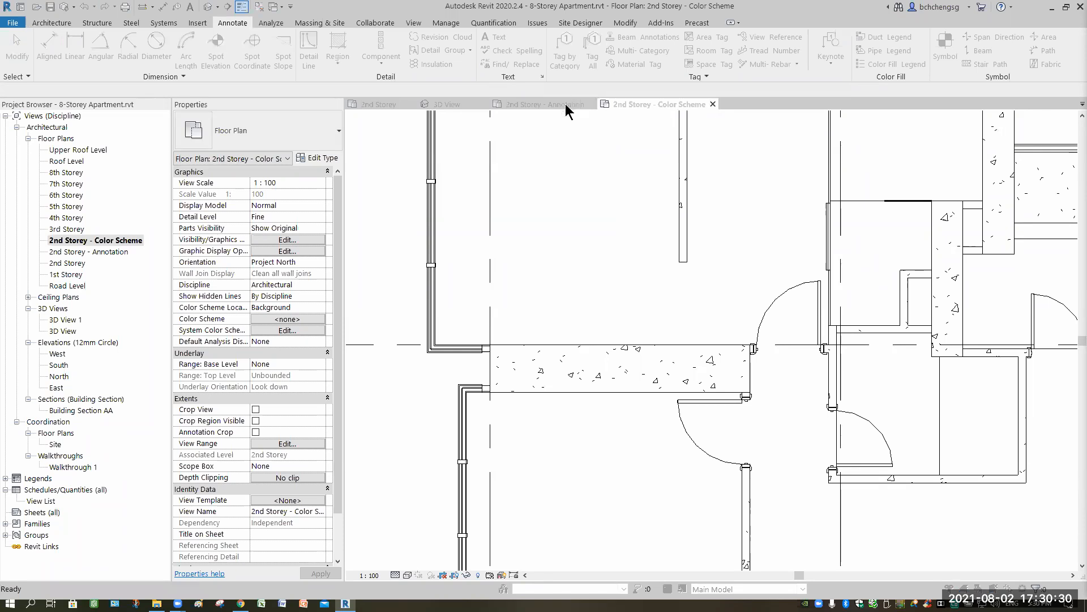
drag(781, 243, 778, 438)
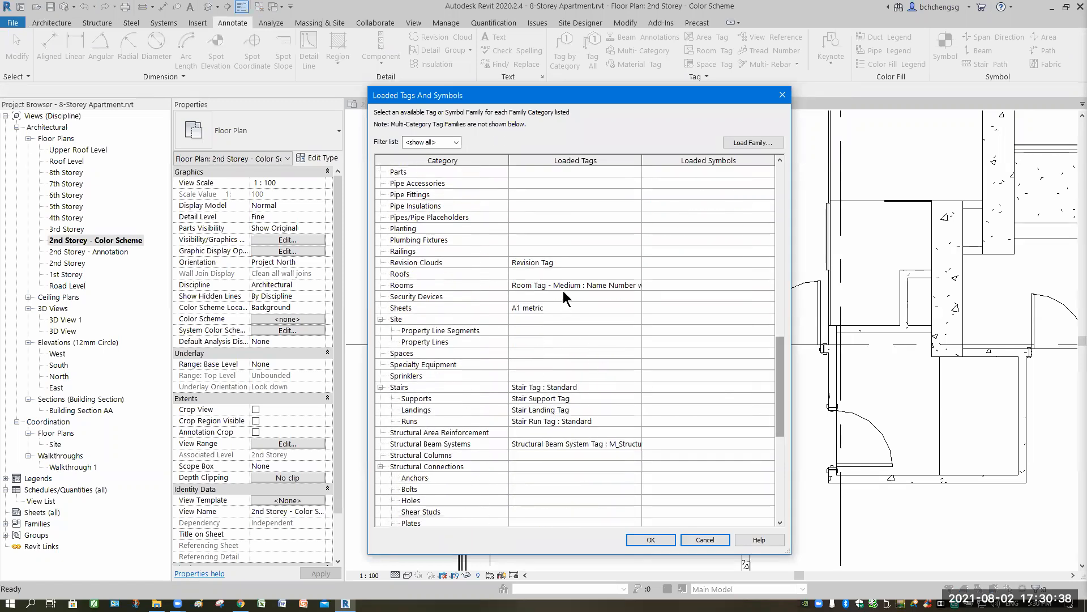
click(636, 284)
click(636, 284)
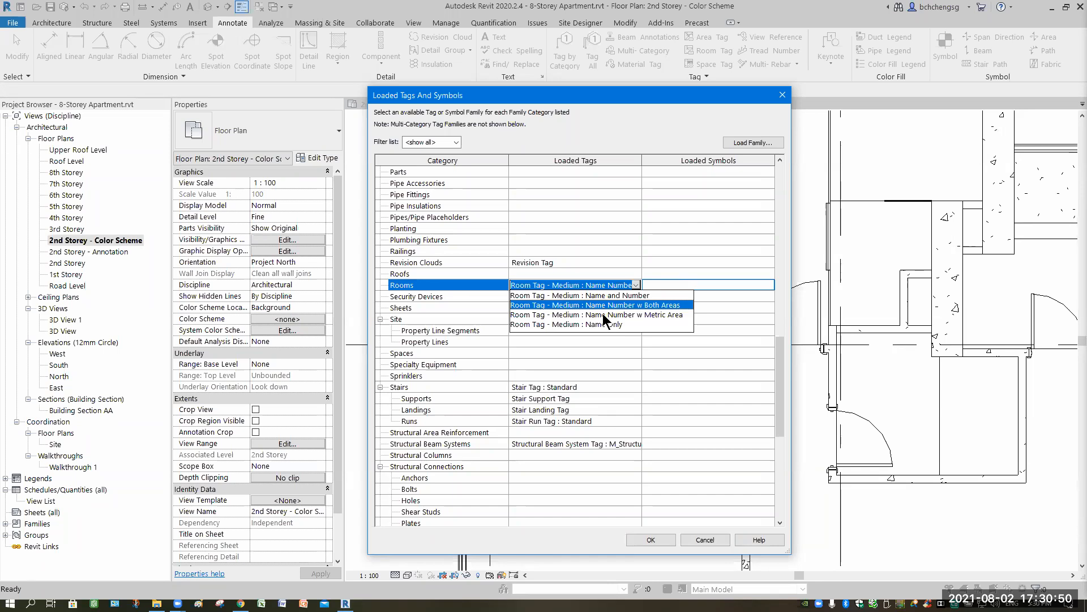
click(602, 314)
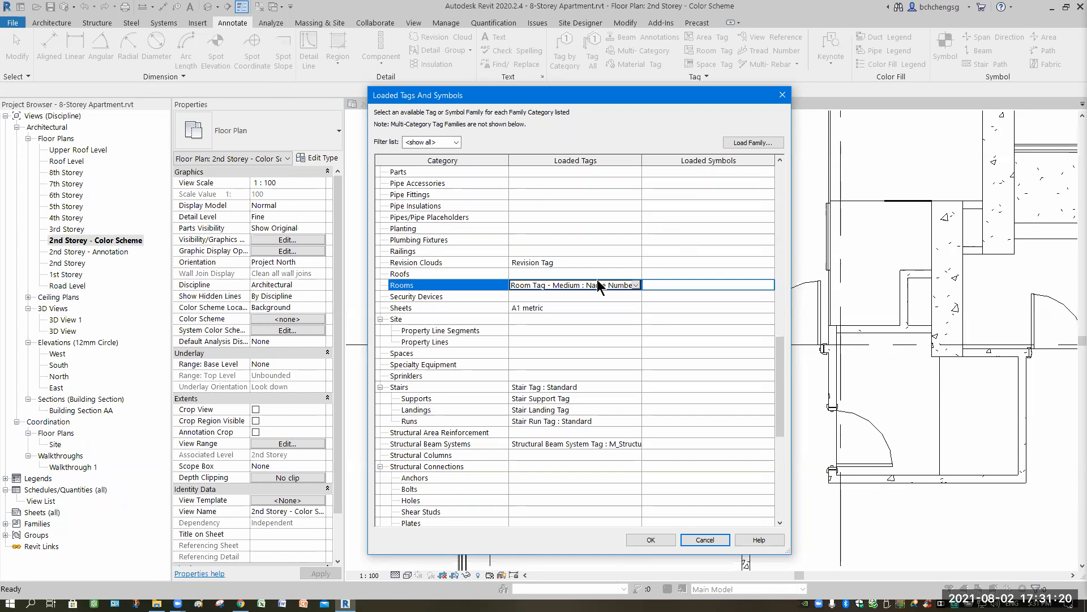
click(650, 541)
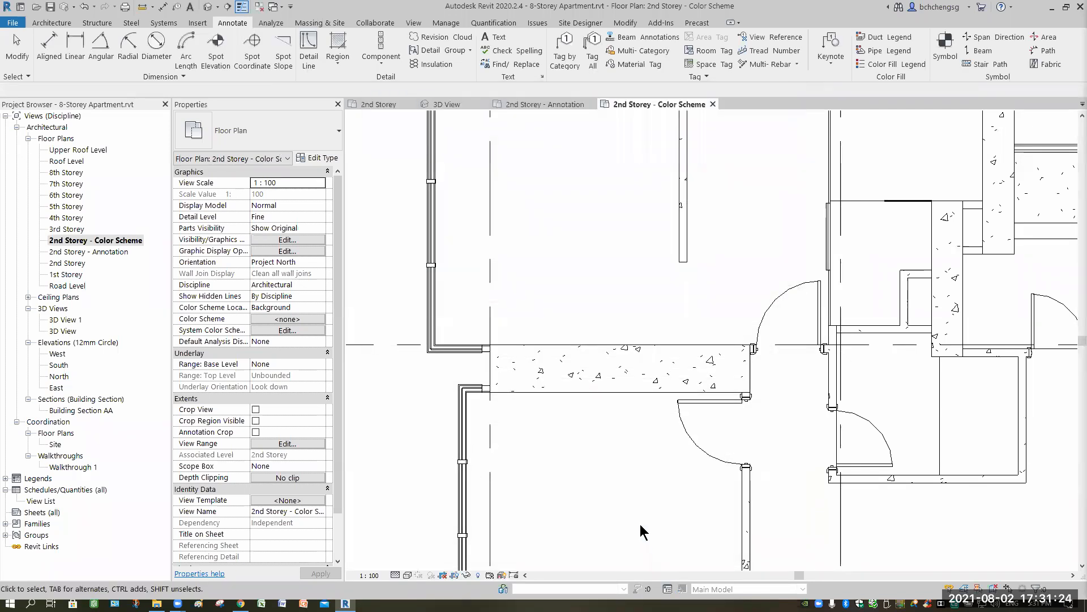
- Place a tagged room in the plan's upper-left bedroom, beside the corner windows, with upper limit 2nd Storey and offset 2438.4
middle_drag(583, 262, 579, 355)
scroll(579, 355, down, 1)
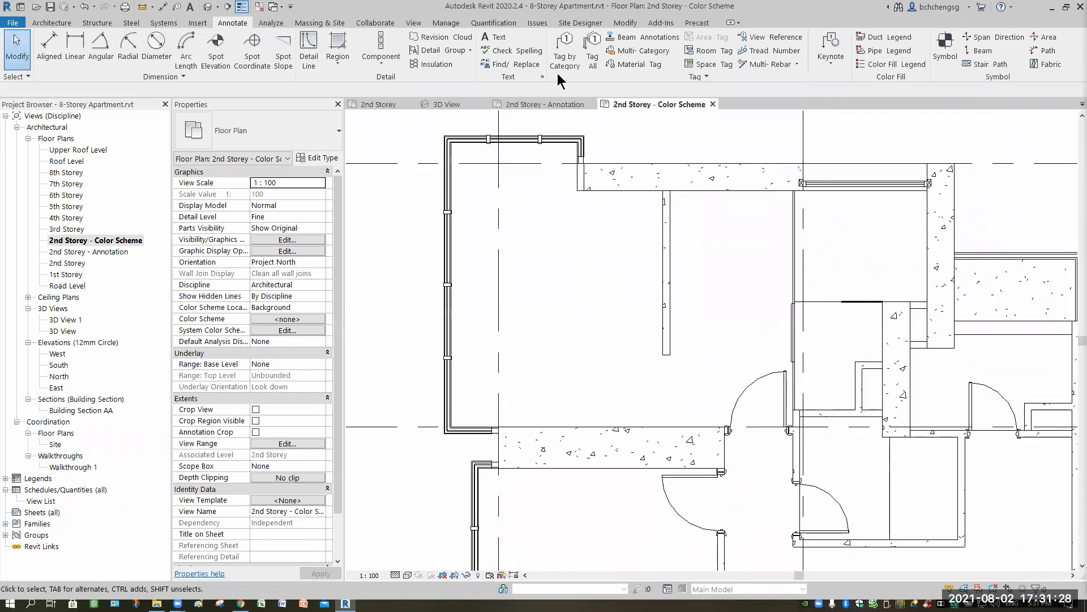
click(52, 22)
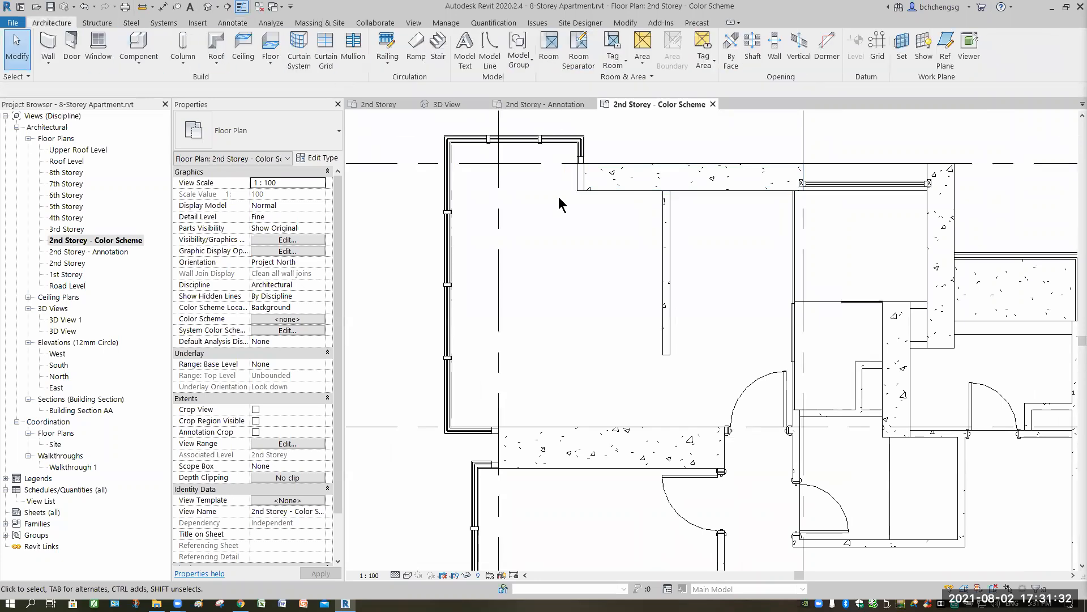
key(r)
key(m)
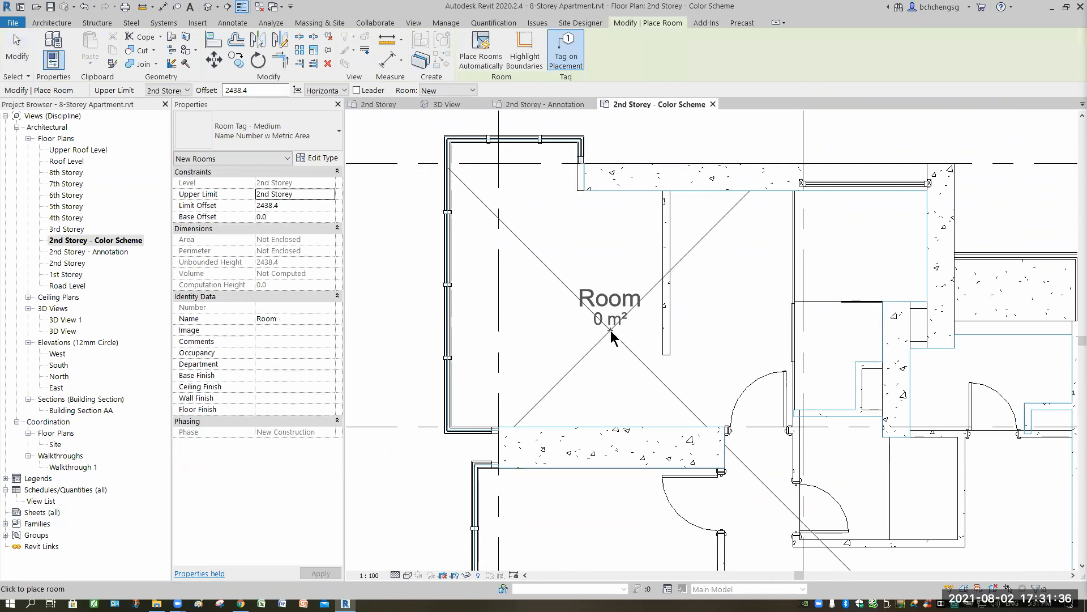
scroll(611, 334, down, 2)
middle_drag(619, 344, 601, 345)
middle_drag(561, 308, 593, 313)
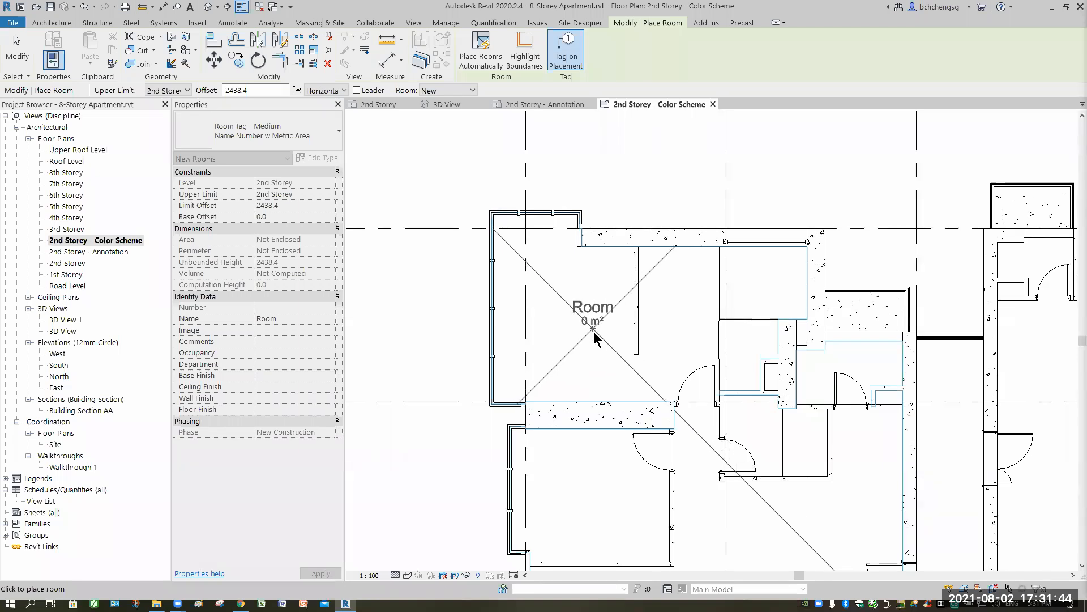
click(592, 339)
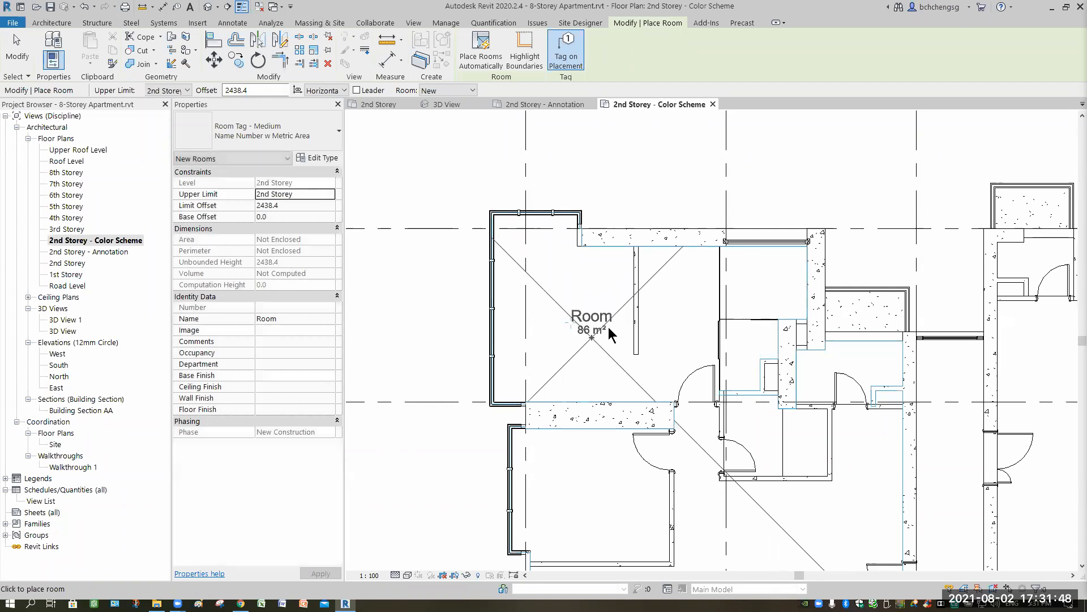
- Try to place a second room in the same bedroom space and undo it
click(539, 295)
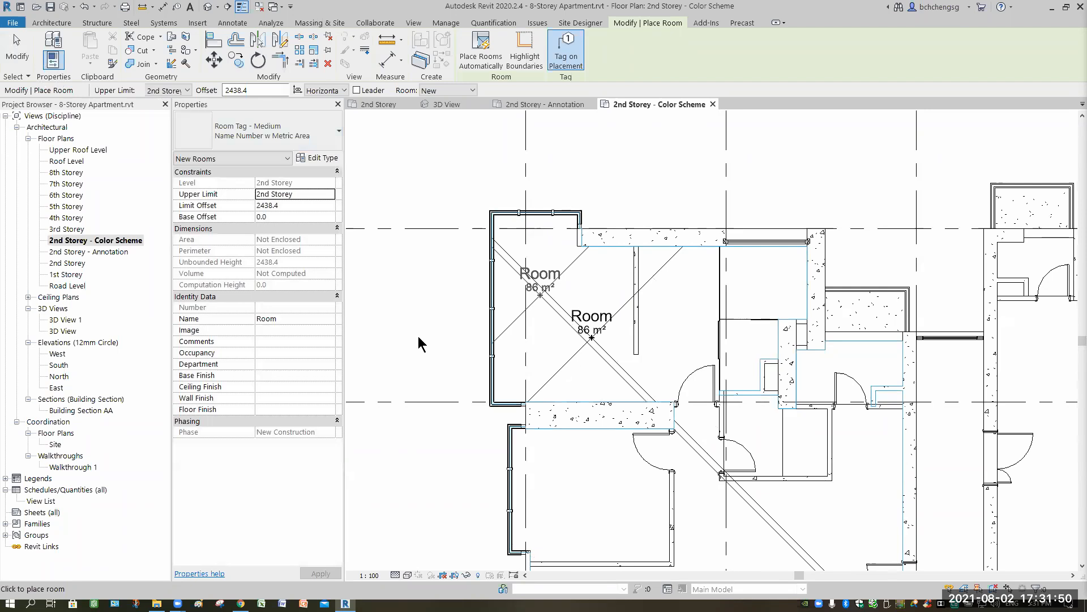
key(ctrl+z)
scroll(626, 387, up, 3)
scroll(625, 386, down, 5)
scroll(626, 386, up, 1)
middle_drag(625, 386, 570, 217)
middle_drag(591, 318, 601, 352)
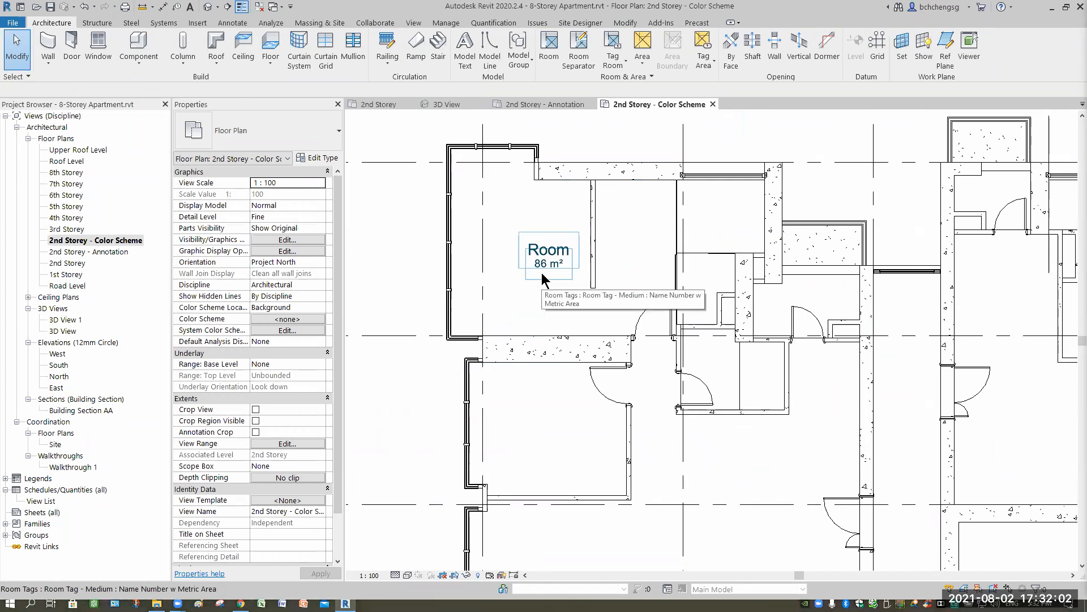
- Draw a room separation line about 902 mm long across the bedroom's door opening, flush with the wall's inner face
scroll(594, 314, up, 2)
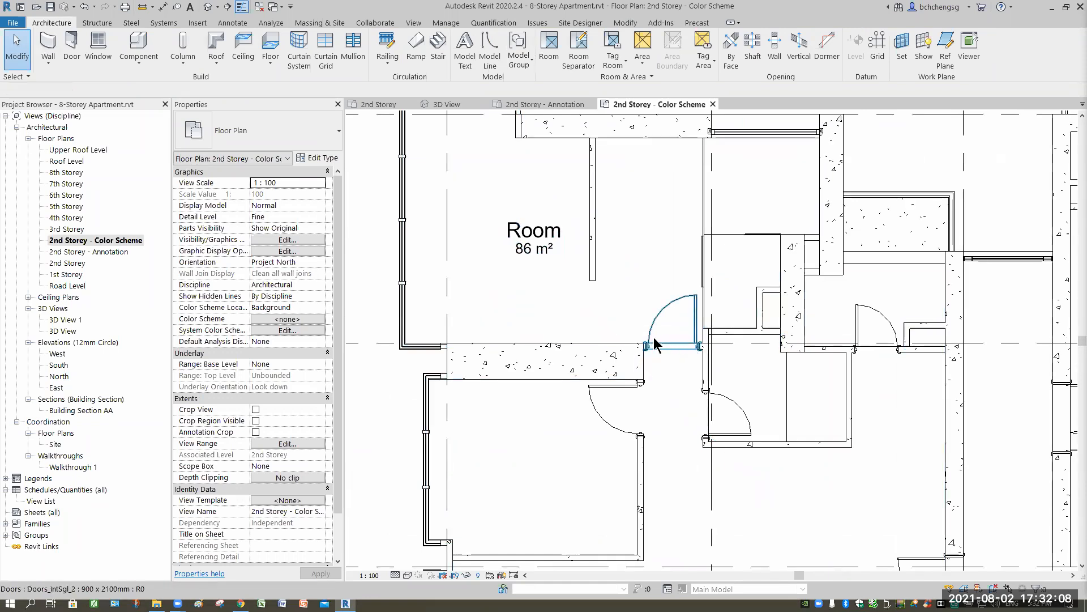
click(579, 56)
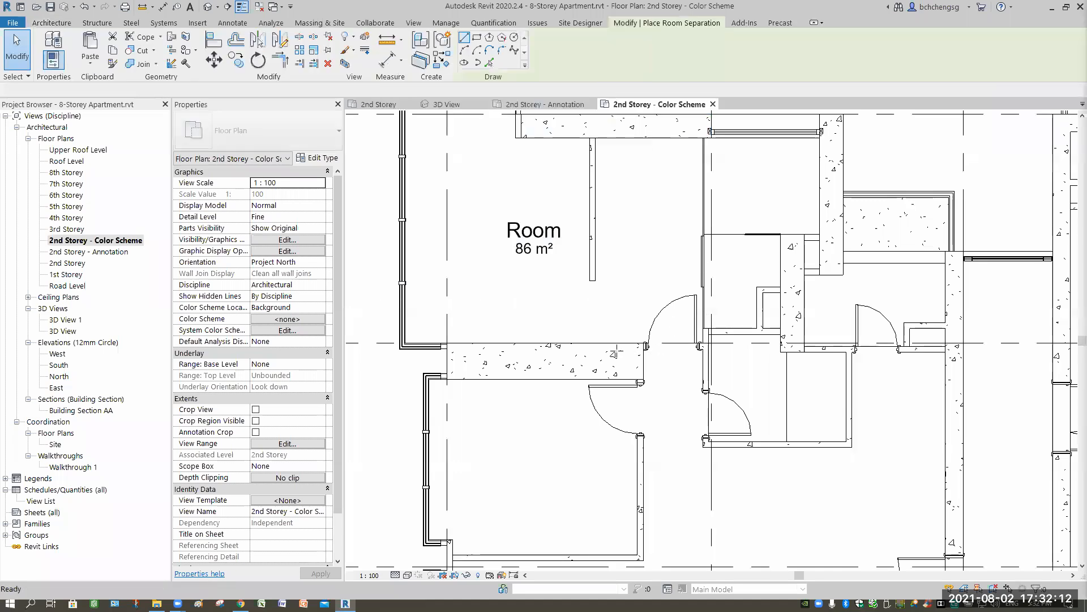
scroll(595, 320, up, 5)
click(599, 330)
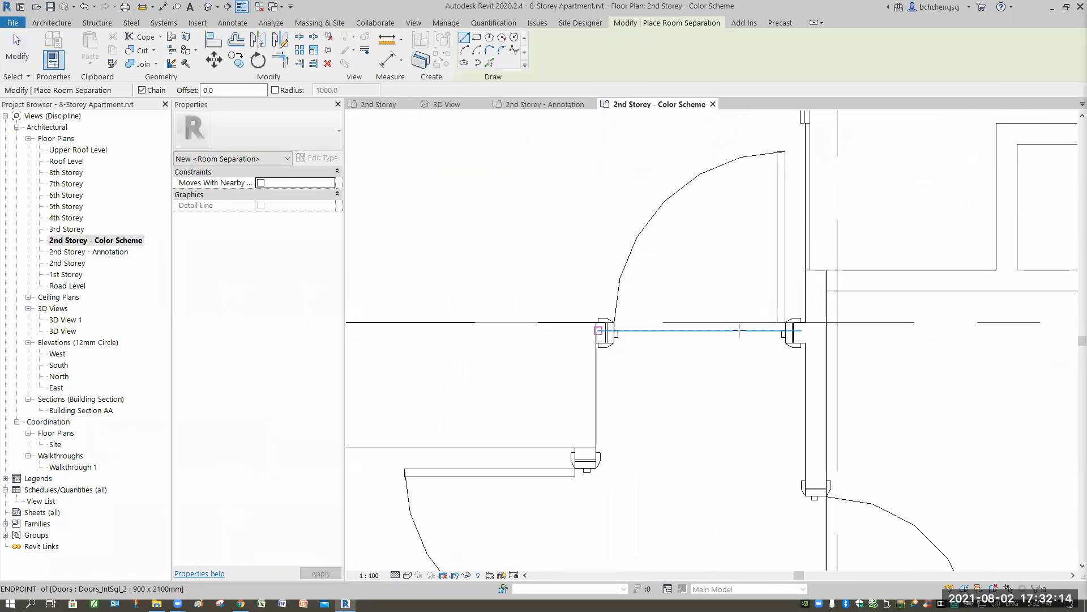
click(597, 322)
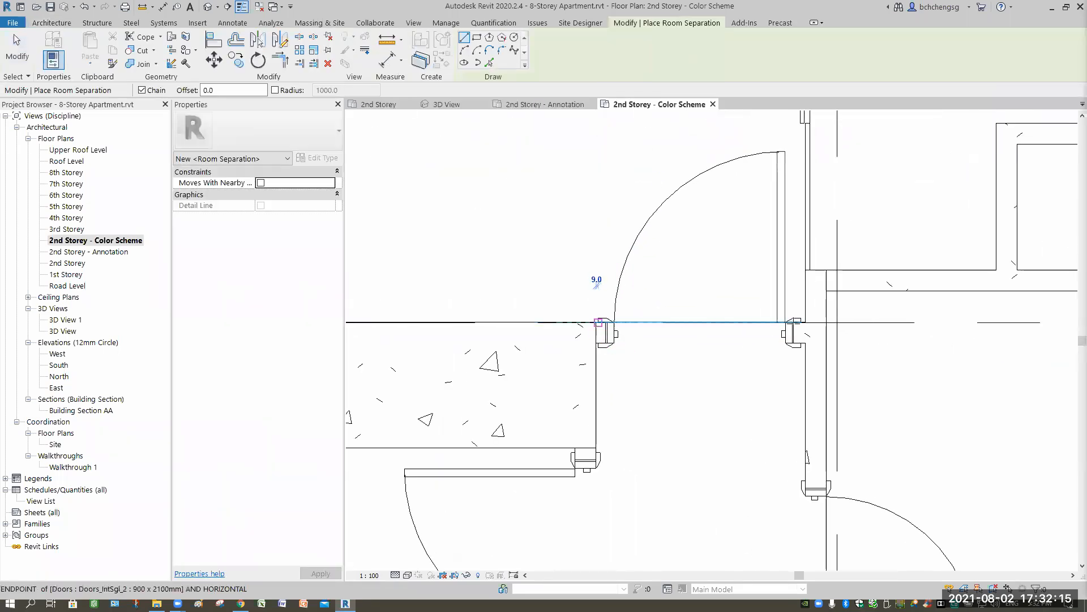
click(727, 393)
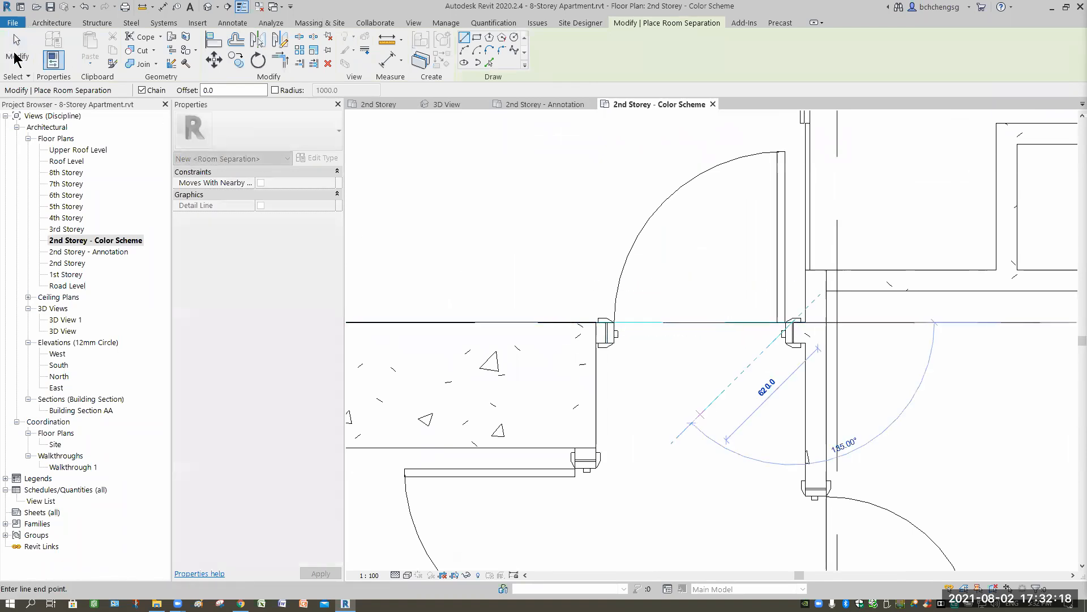
key(Escape)
key(Escape)
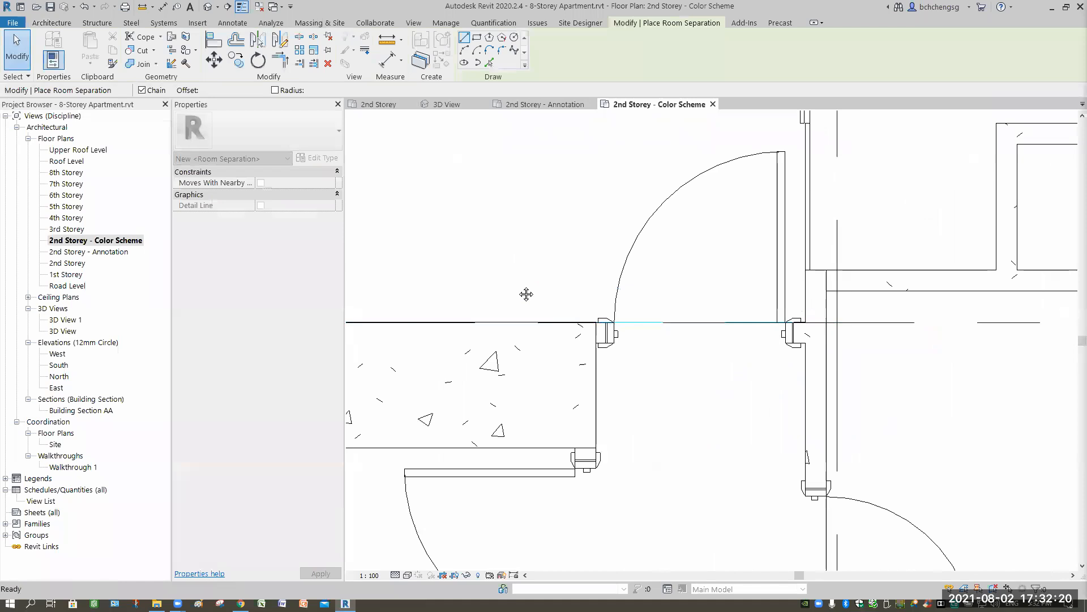
scroll(669, 368, down, 5)
middle_drag(526, 294, 640, 427)
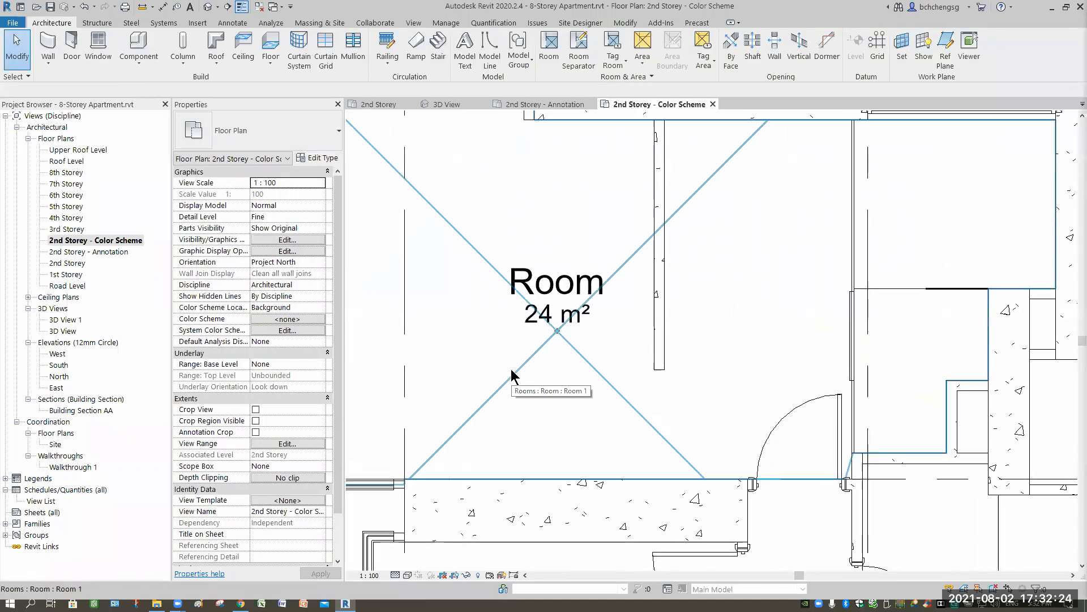
scroll(513, 376, down, 1)
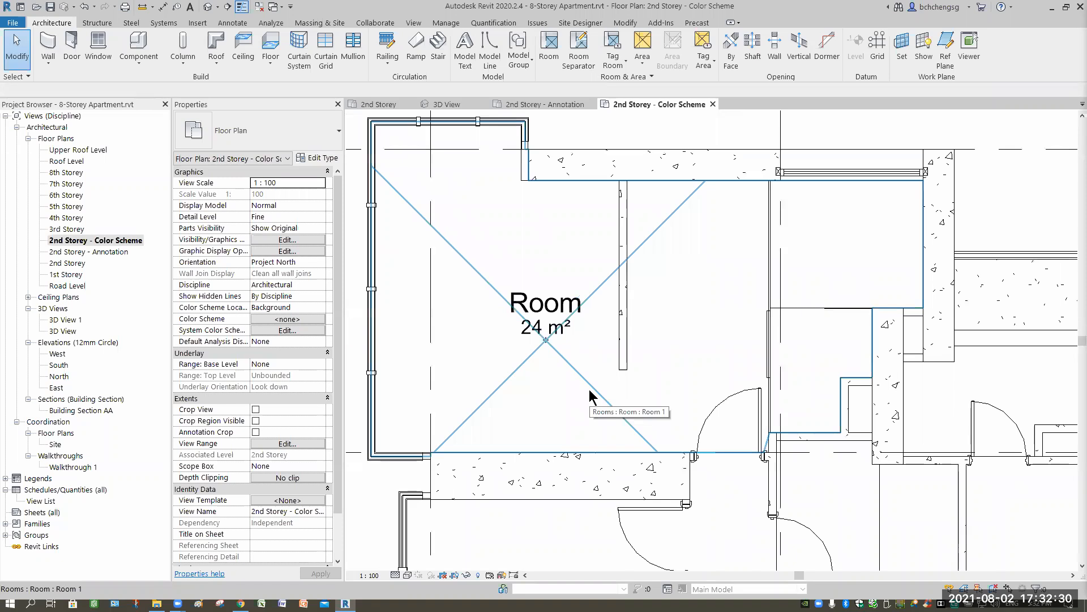
- Draw a vertical room separation line about 3450 mm long along the bedroom's glazed panel, from the upper wall to the door opening
click(578, 59)
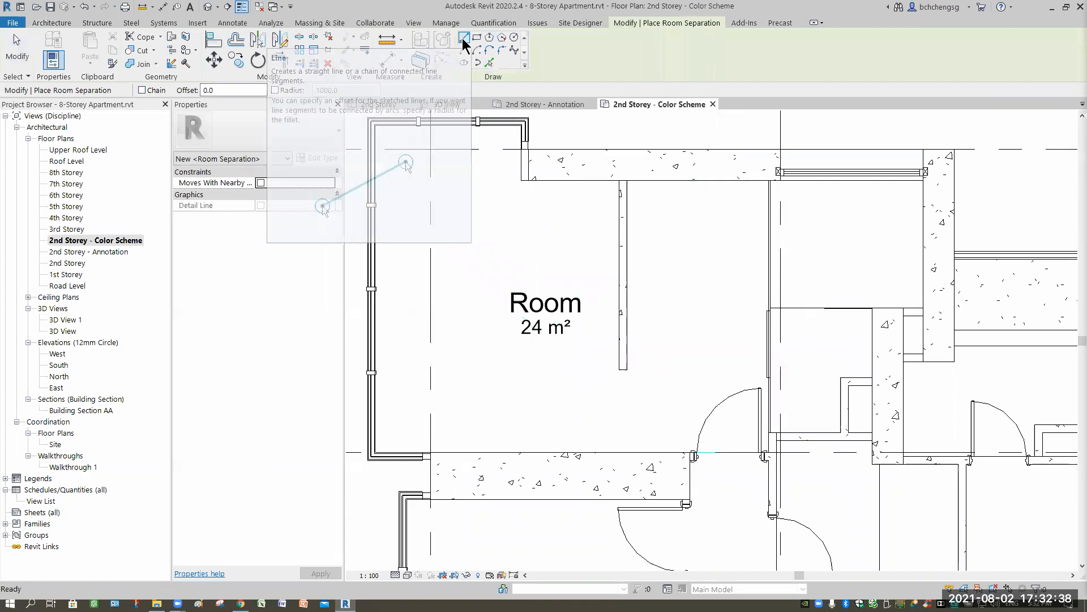
click(770, 206)
scroll(769, 205, up, 3)
scroll(770, 205, up, 3)
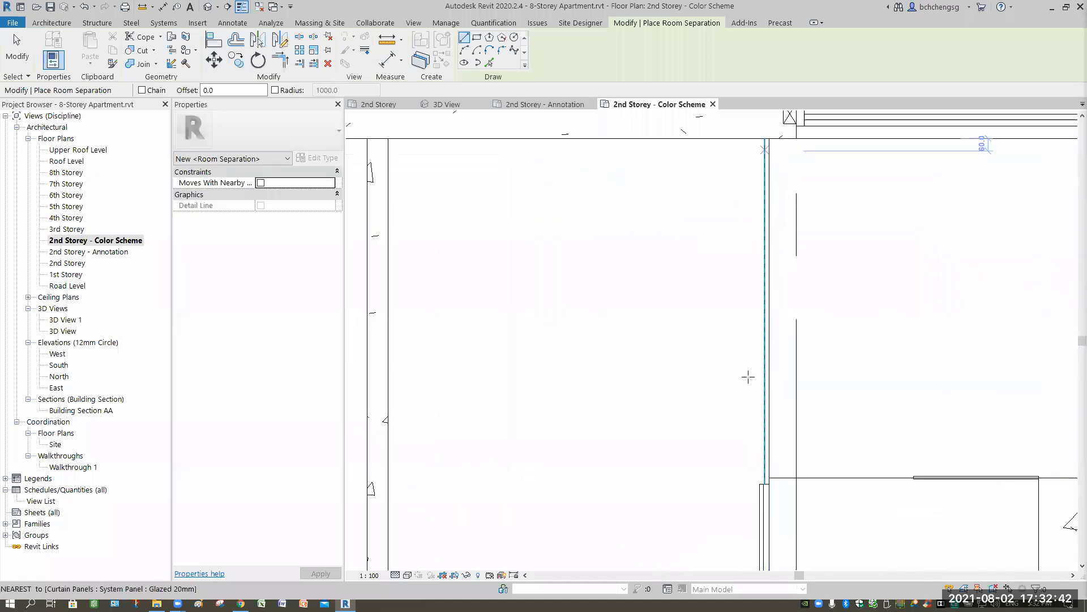
click(764, 139)
middle_drag(687, 387, 728, 182)
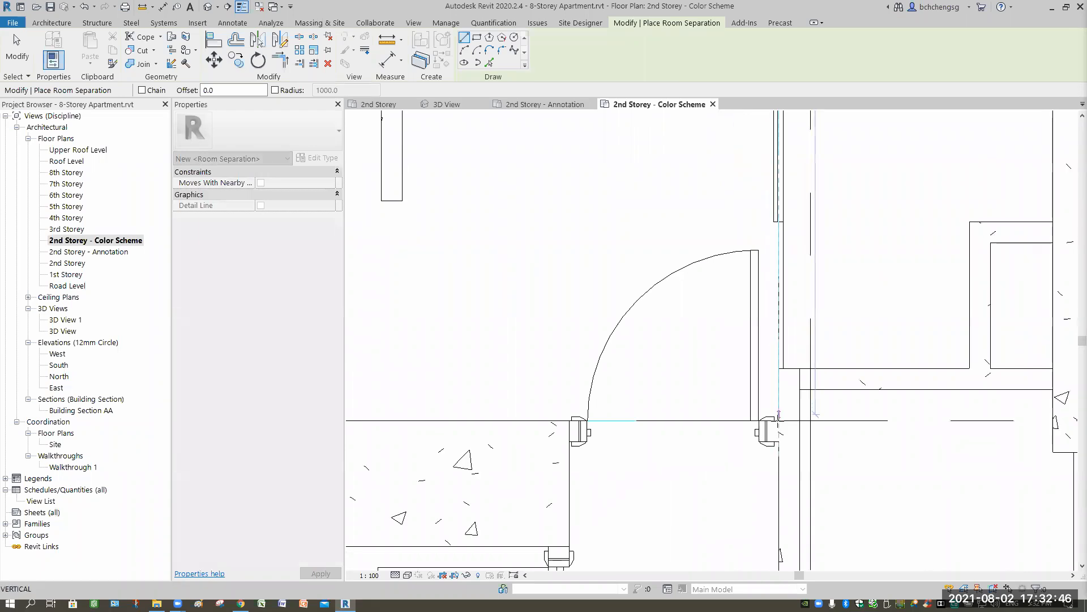
click(779, 420)
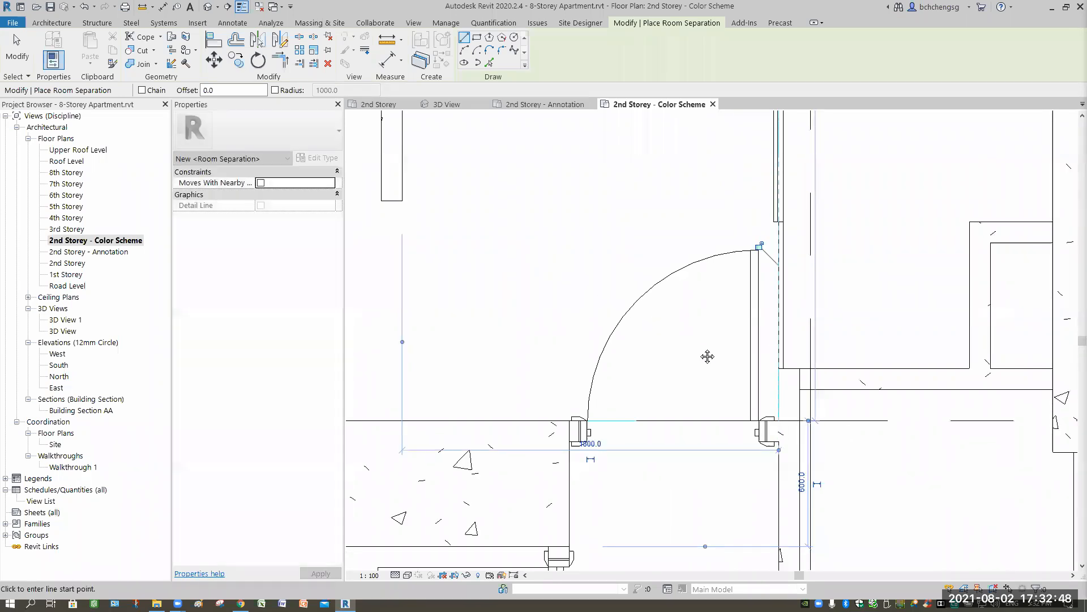
scroll(553, 259, down, 3)
mouse_move(482, 242)
middle_down()
mouse_move(620, 294)
mouse_move(612, 308)
middle_up()
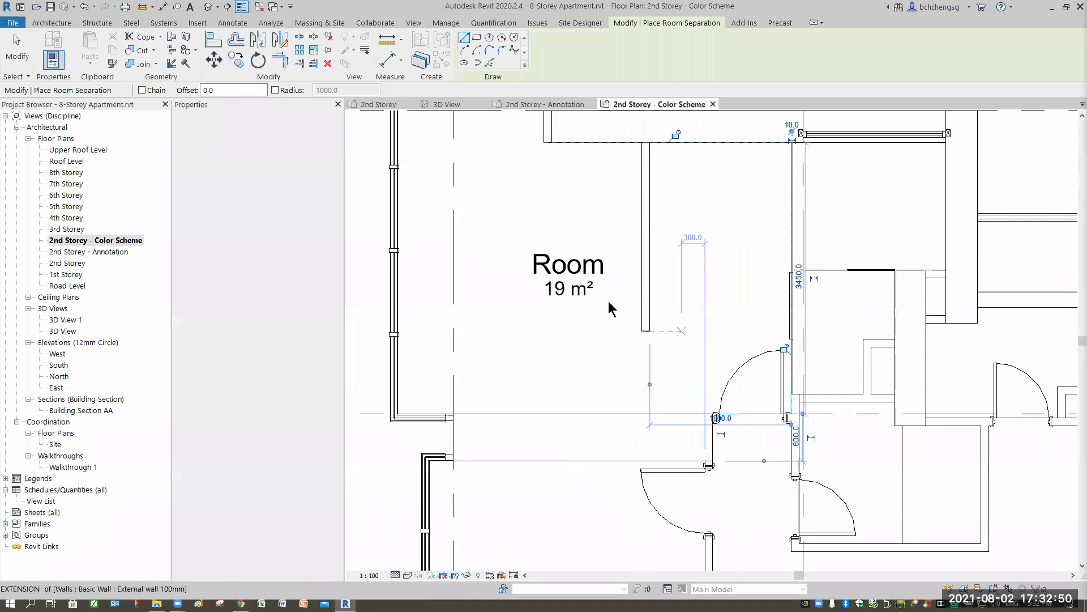
key(Escape)
key(Escape)
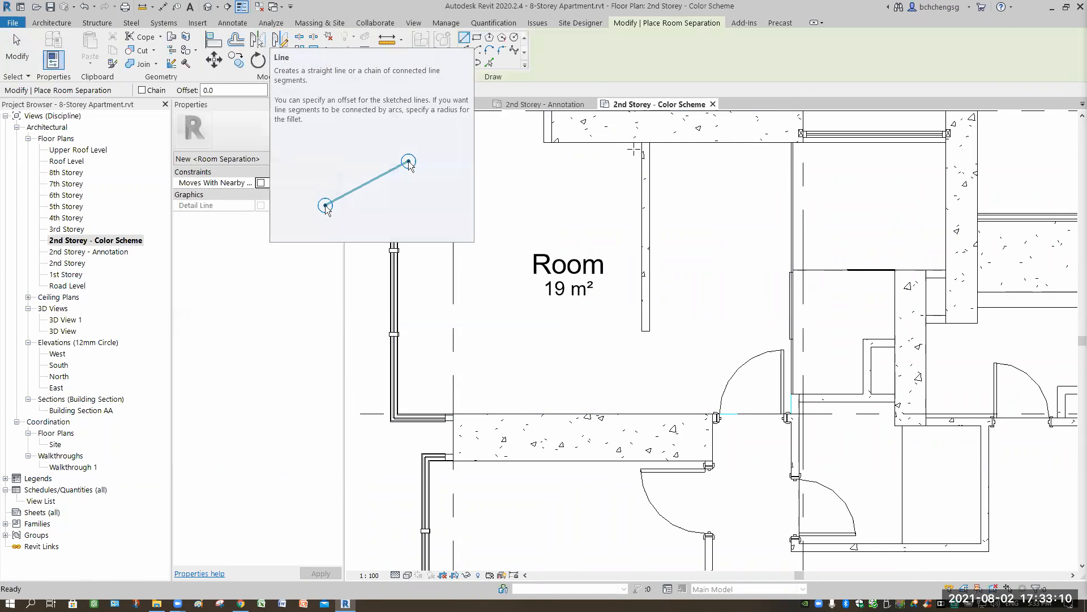
- Add room separation lines around the bedroom's partition wall by picking its two long faces and both ends
key(p)
key(l)
click(648, 274)
scroll(657, 339, up, 2)
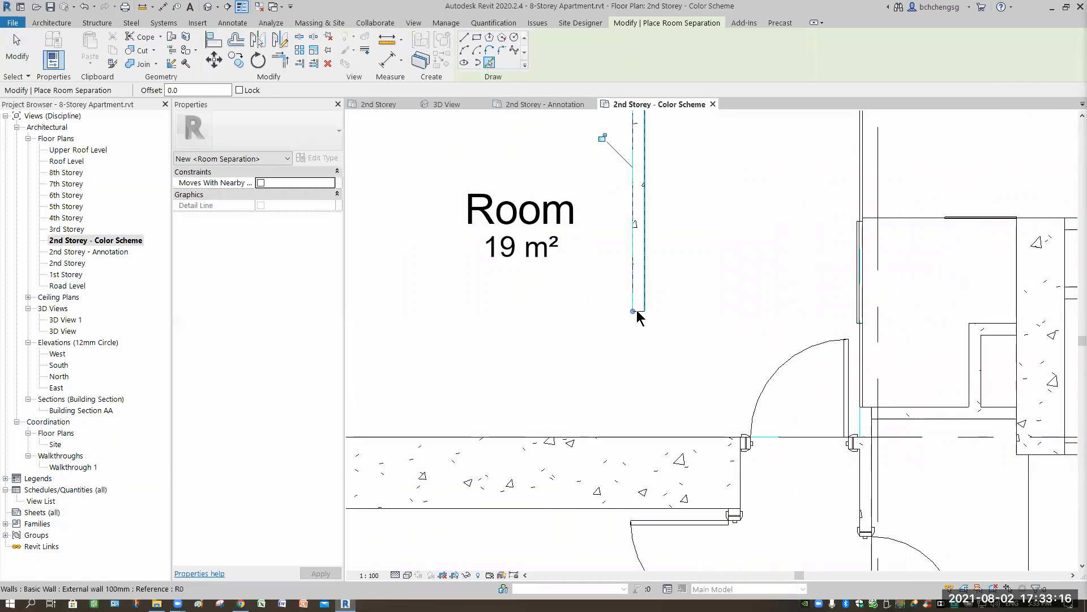
scroll(538, 309, up, 3)
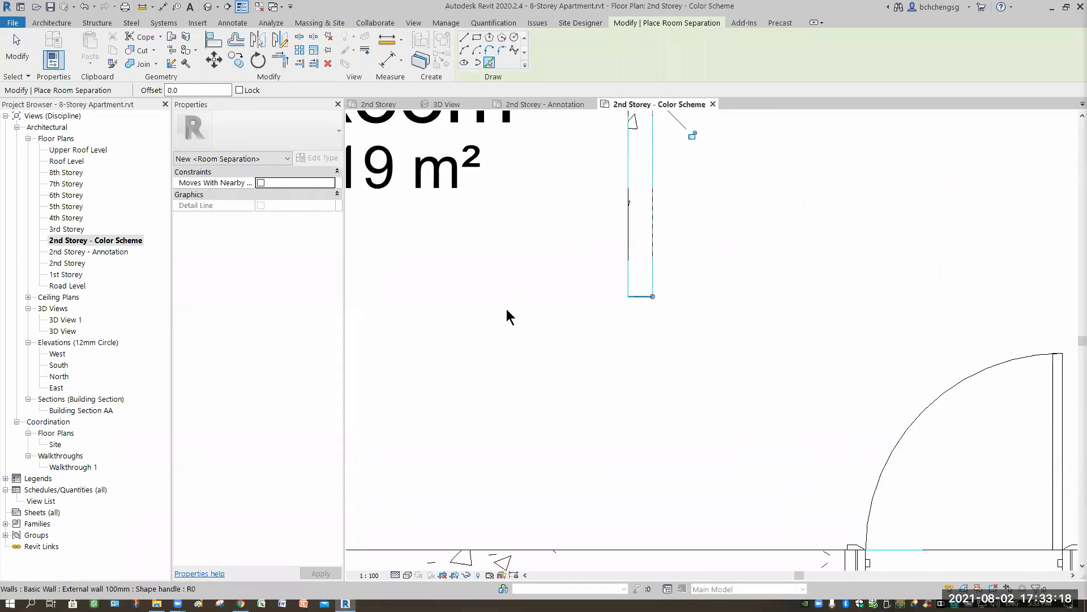
scroll(646, 321, down, 5)
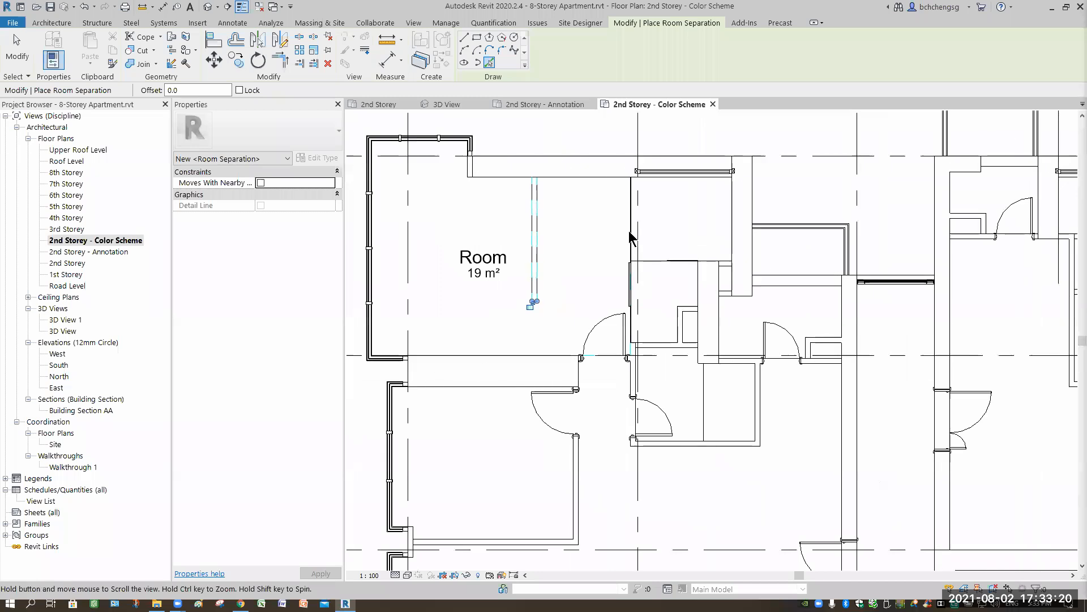
middle_drag(630, 237, 625, 214)
scroll(620, 221, up, 2)
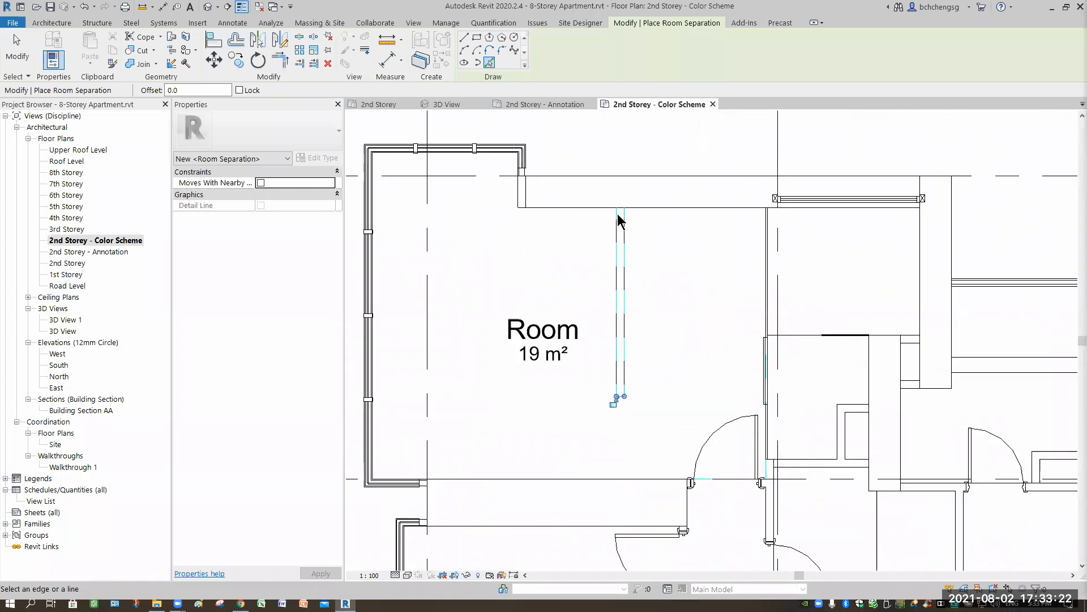
scroll(619, 220, up, 2)
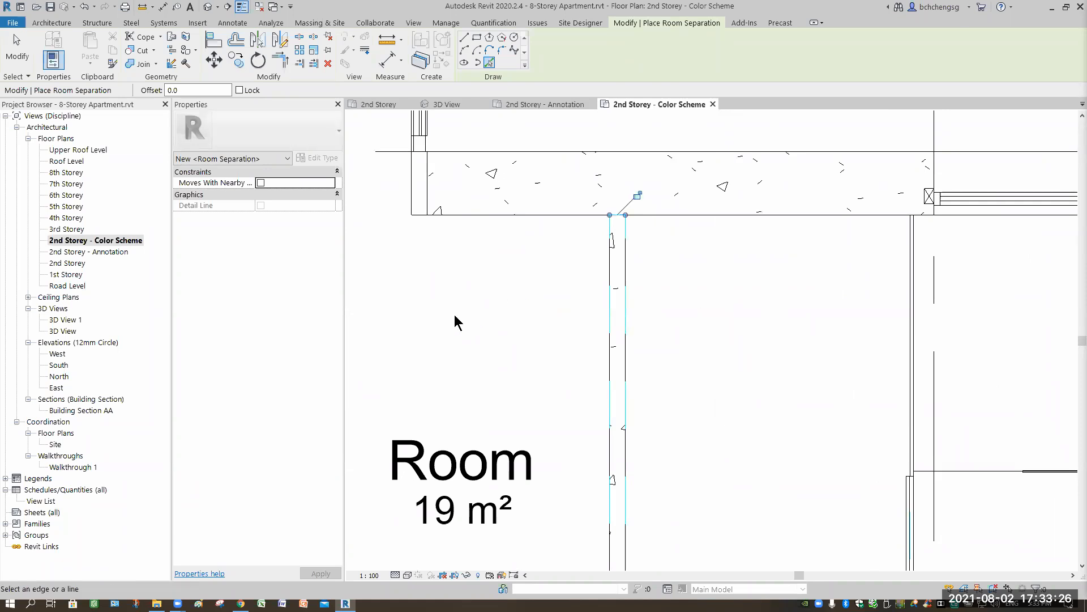
click(19, 58)
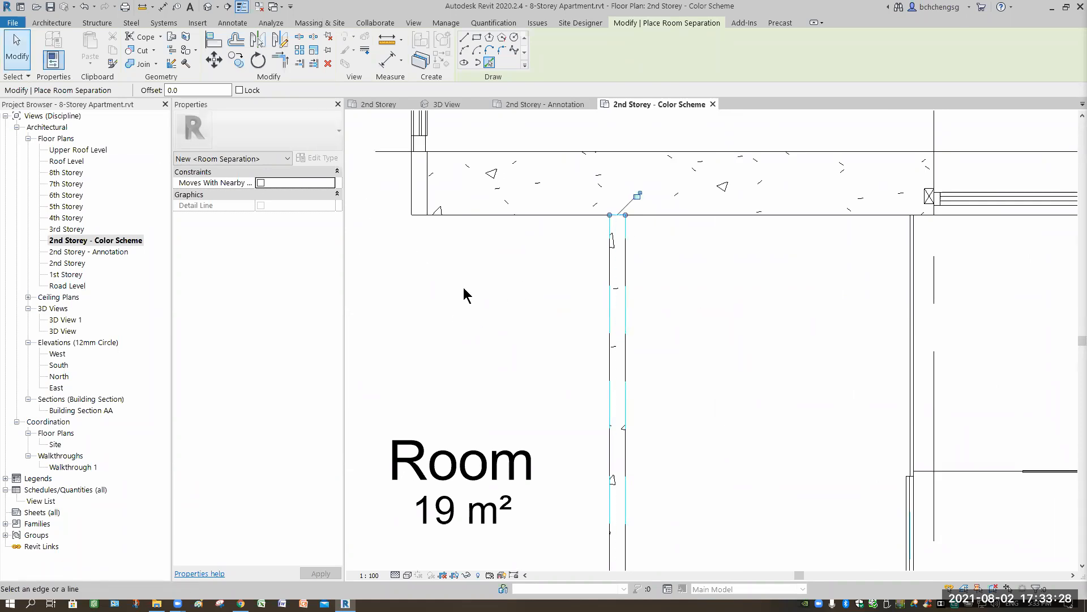
scroll(464, 294, down, 3)
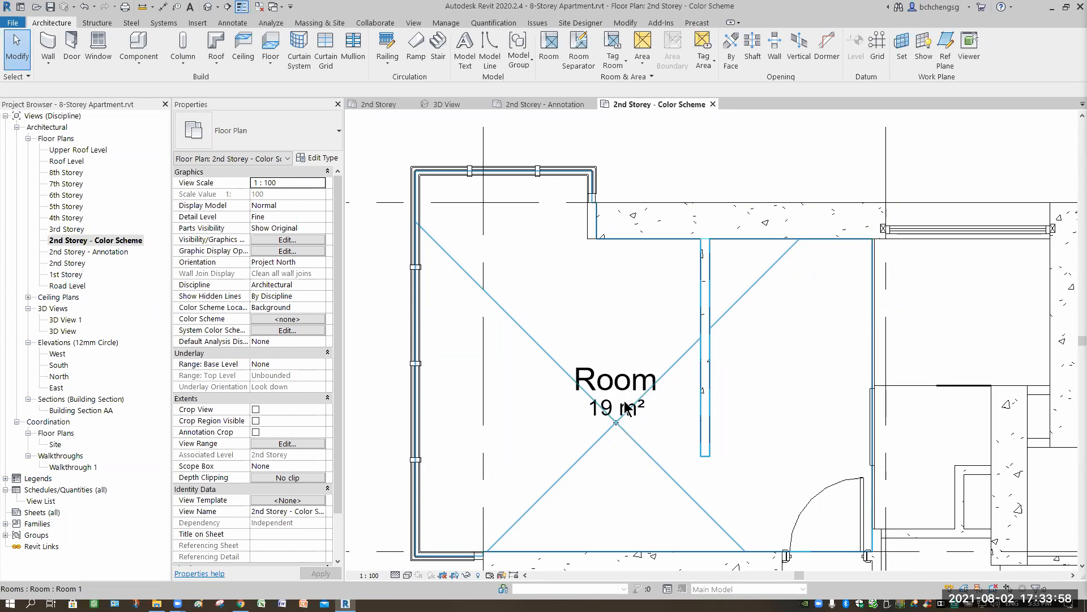
- Open the bedroom's room tag family for editing and open the label settings of its 1500 m2 area text
click(627, 413)
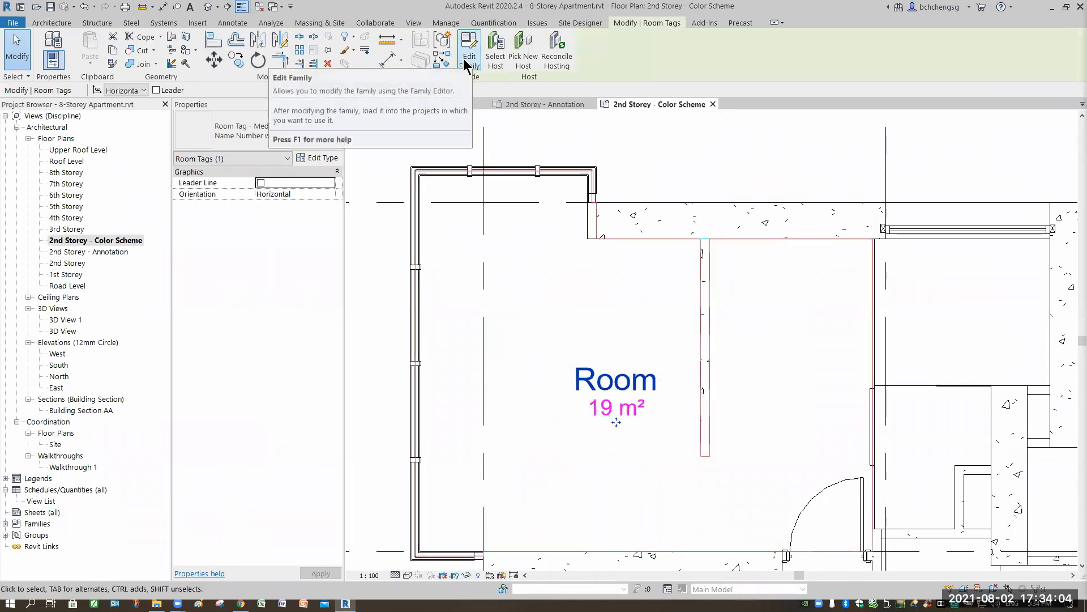
click(466, 58)
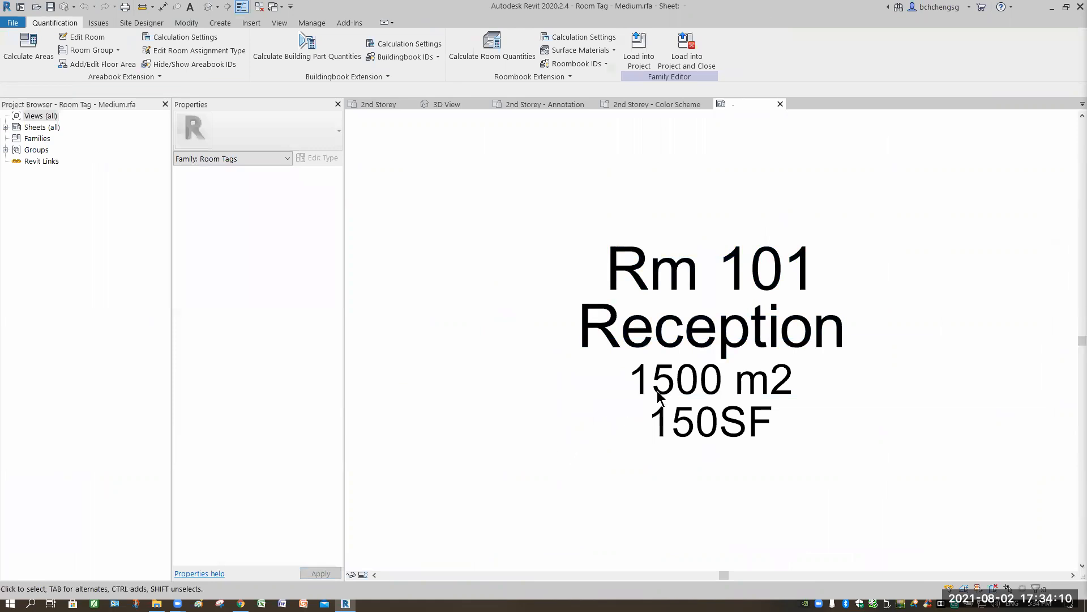
click(658, 389)
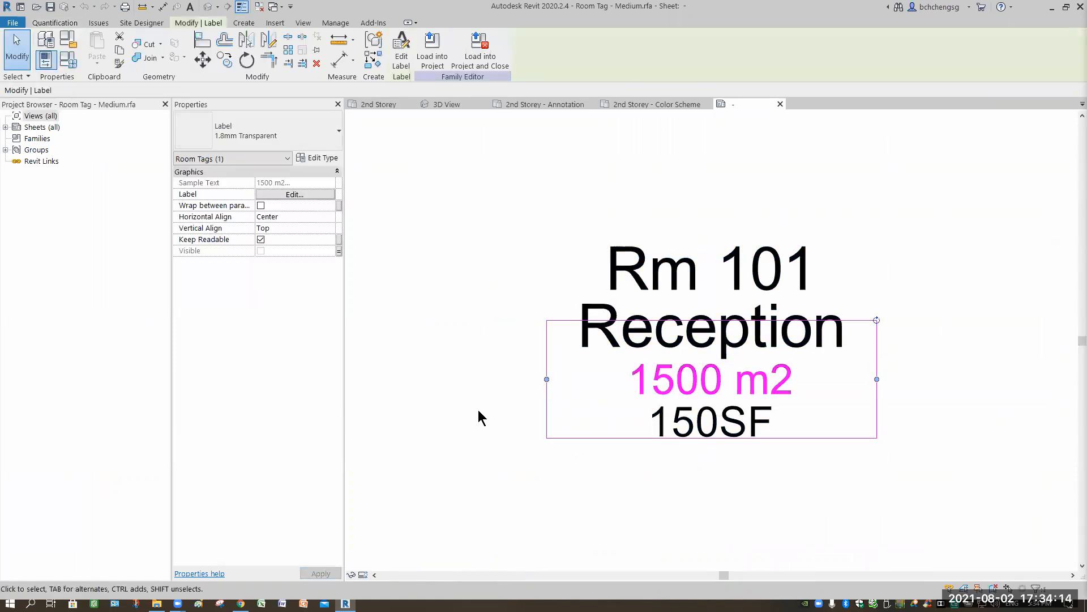
click(401, 63)
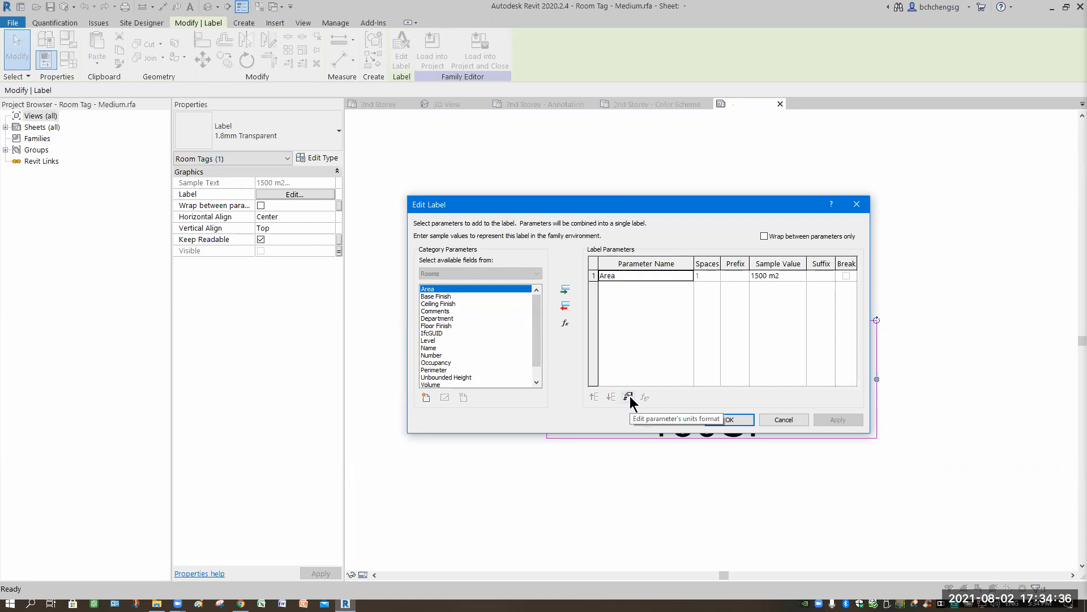
- Format the Area label independently of project settings with 2 decimal places, and load the tag into the project, overwriting the existing version and parameter values
click(628, 396)
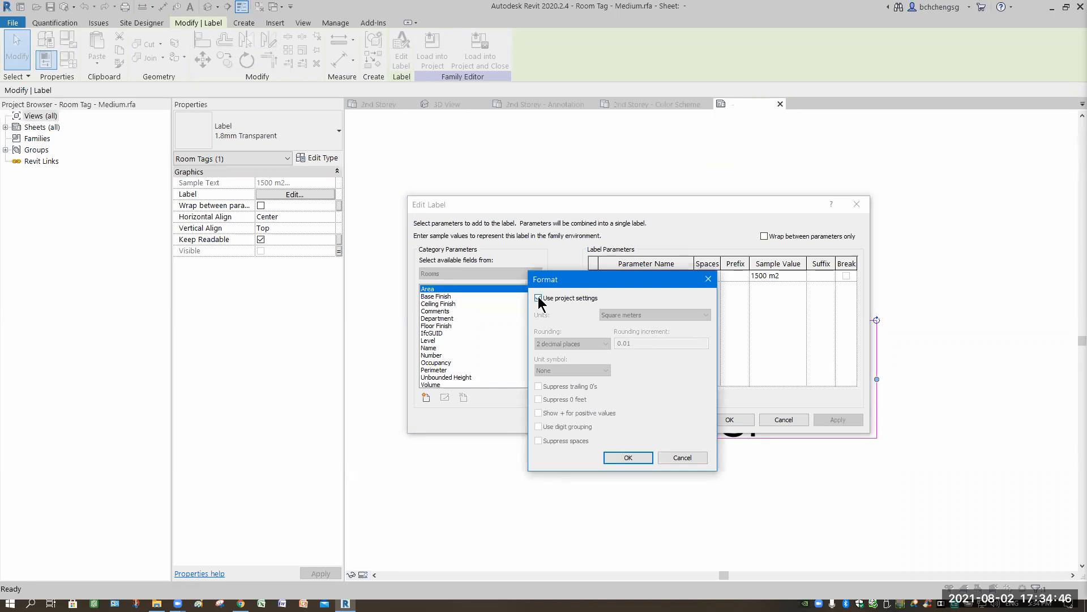
click(538, 298)
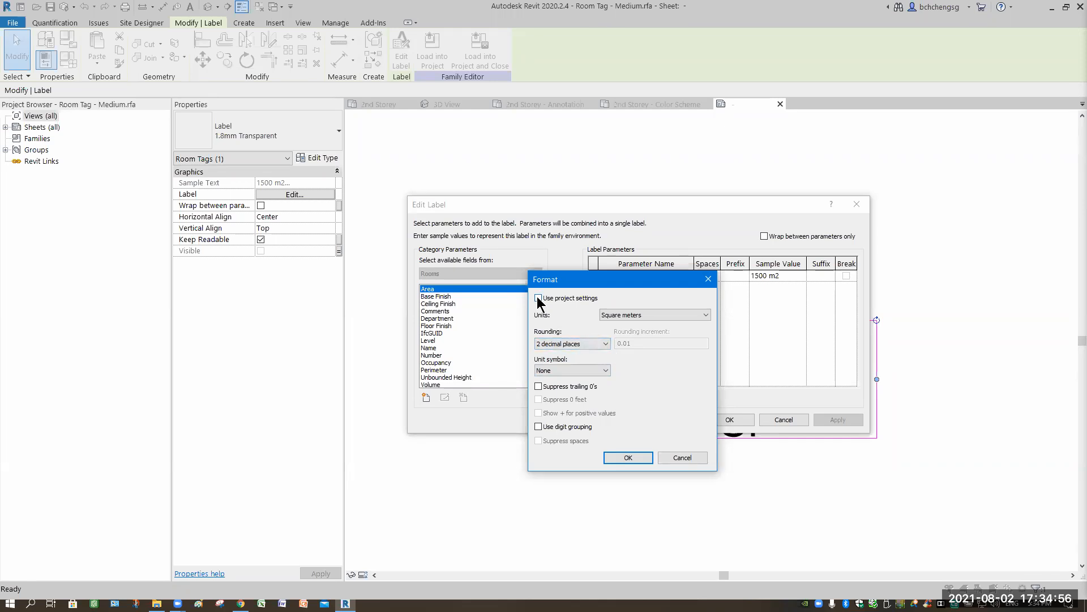
click(602, 343)
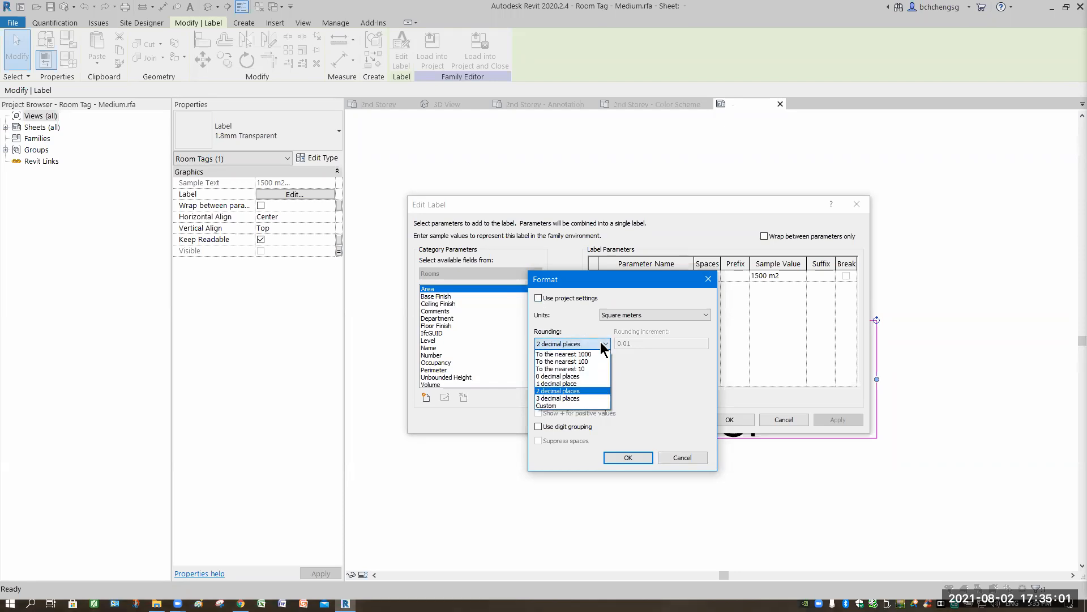
click(561, 390)
click(628, 457)
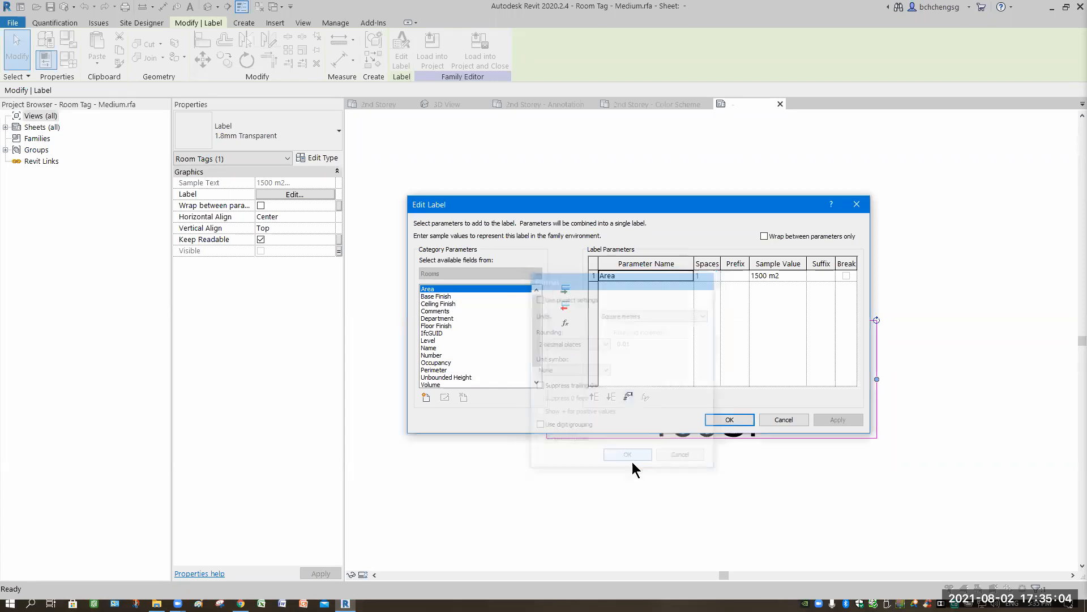
click(730, 420)
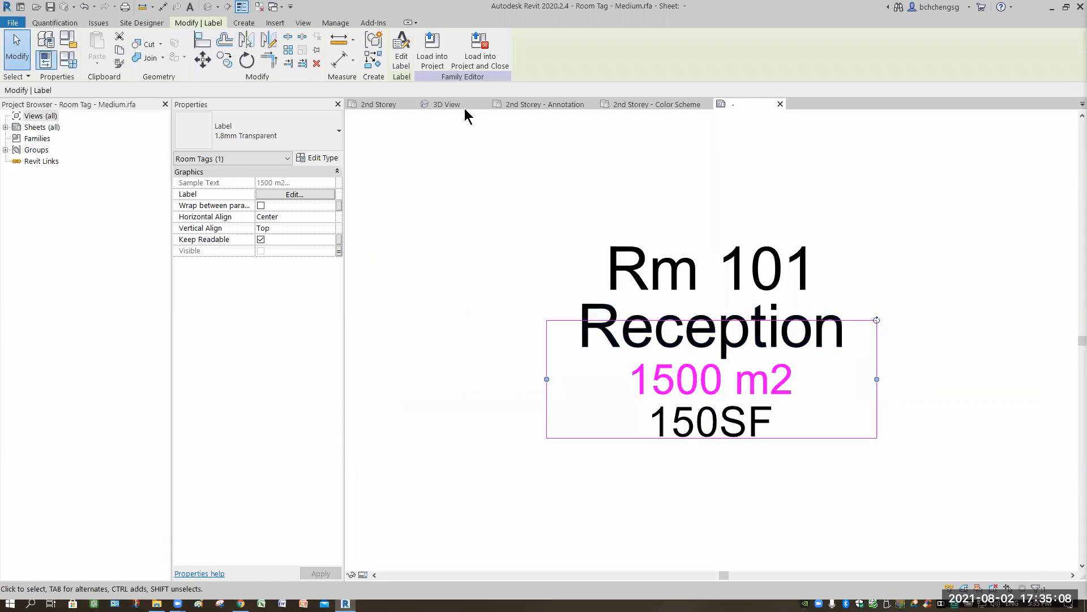
click(432, 50)
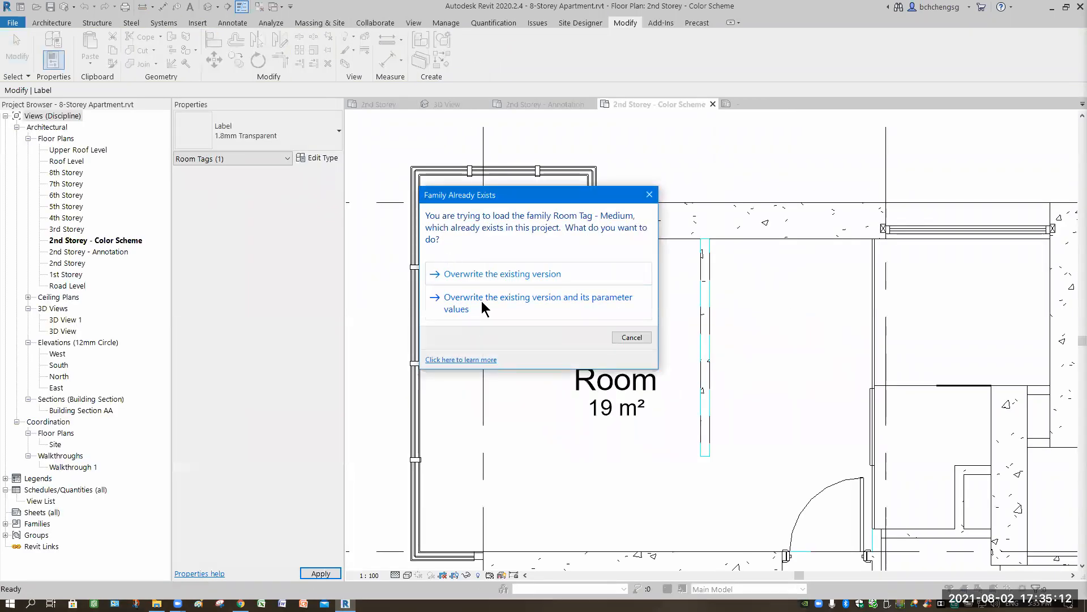
click(482, 307)
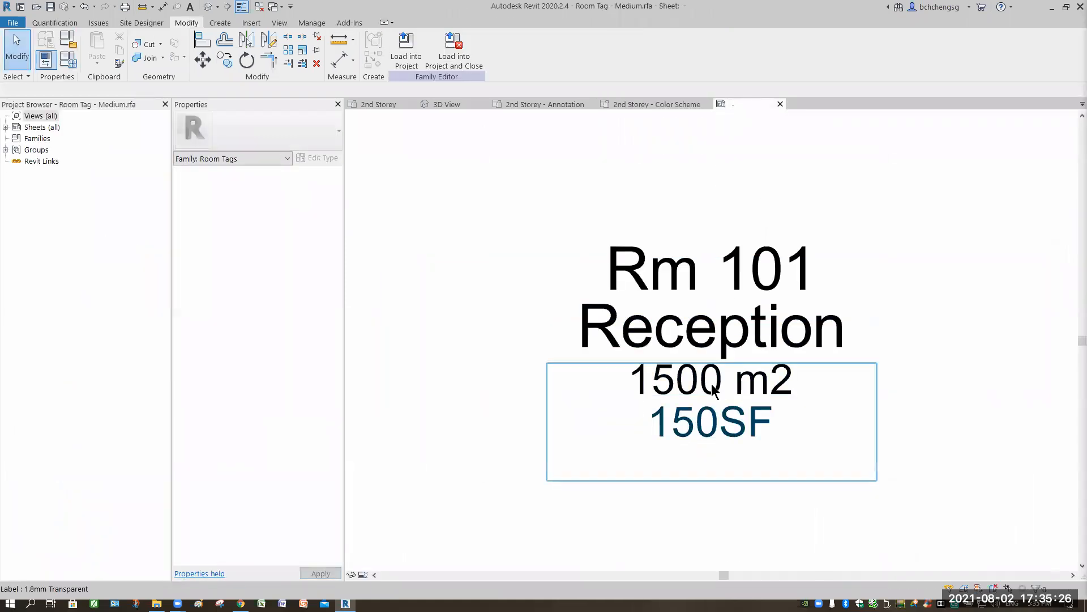
- Set the unit symbol of the room tag's 1500 m2 Area label to m²
click(706, 383)
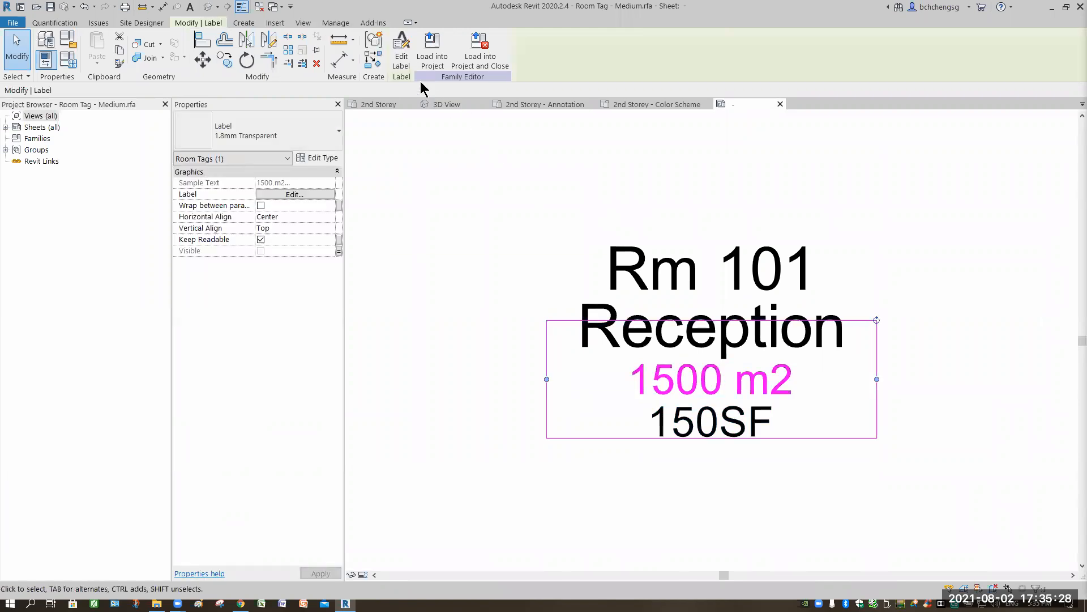
click(401, 59)
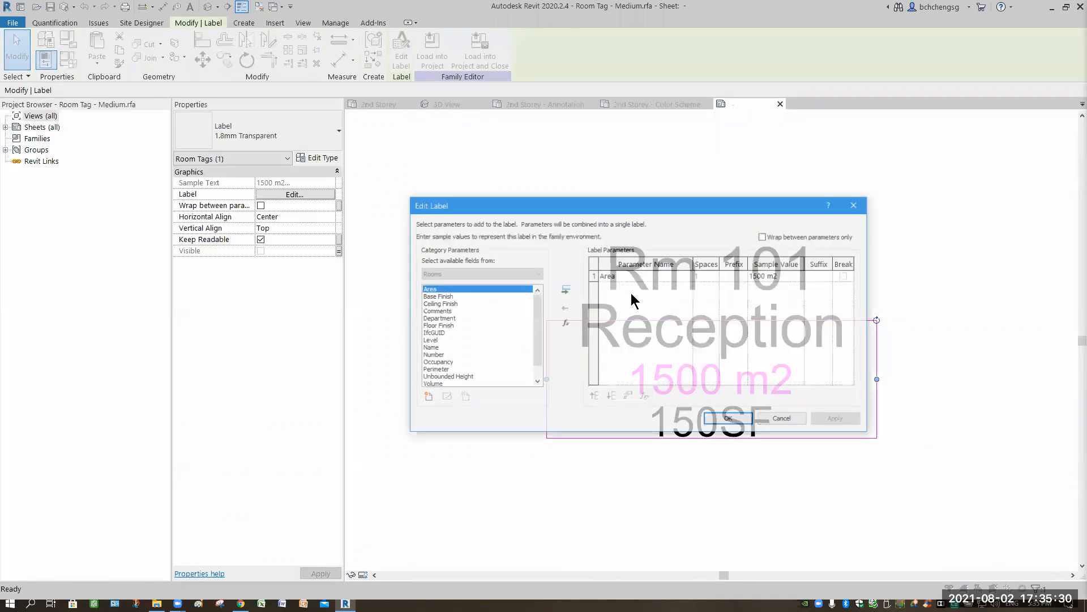
click(615, 277)
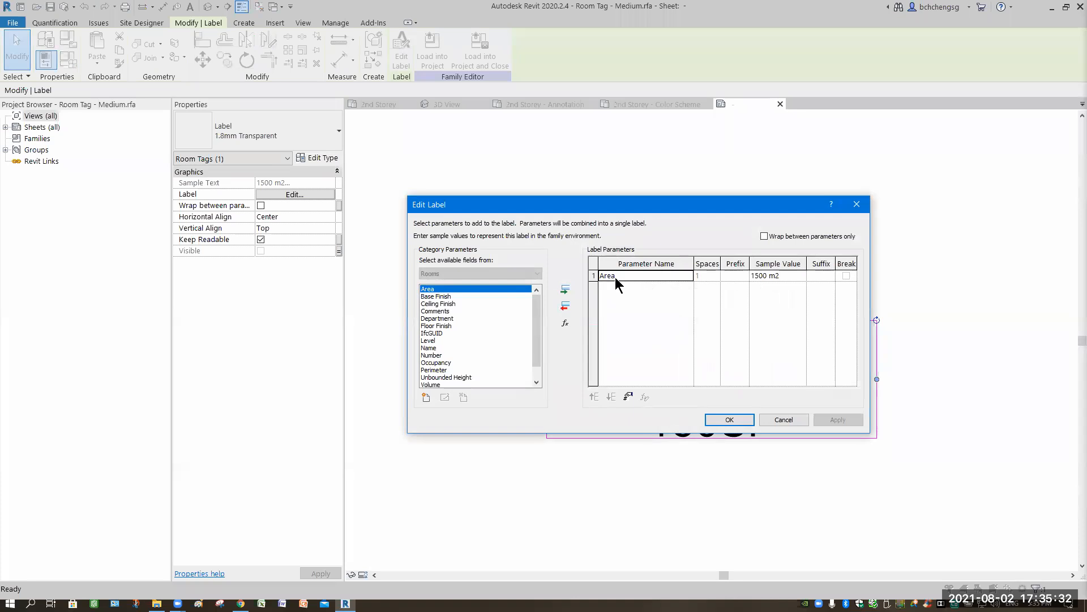
click(628, 397)
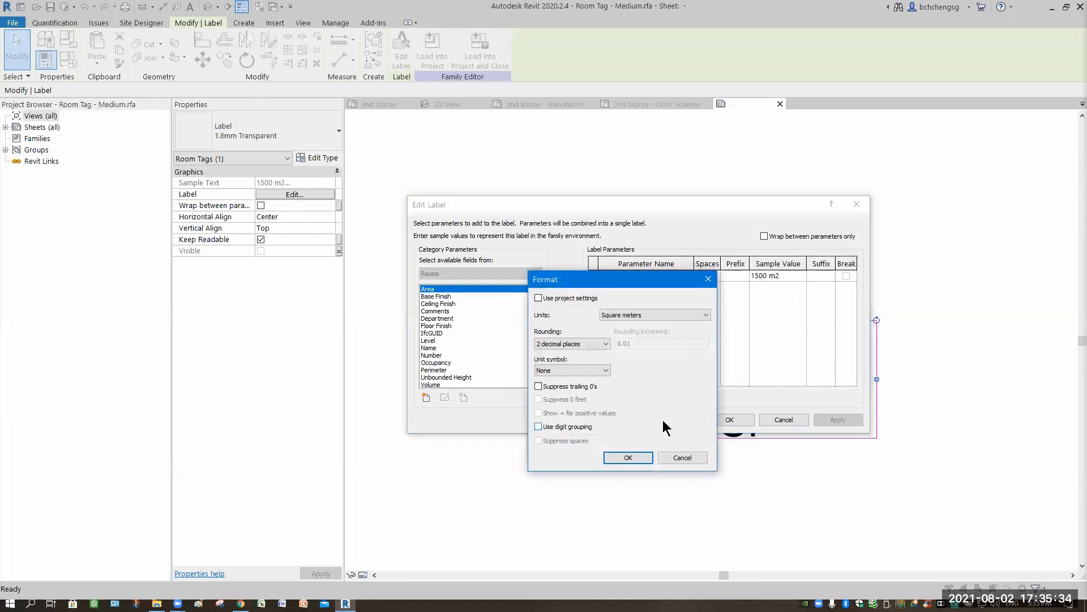
click(603, 370)
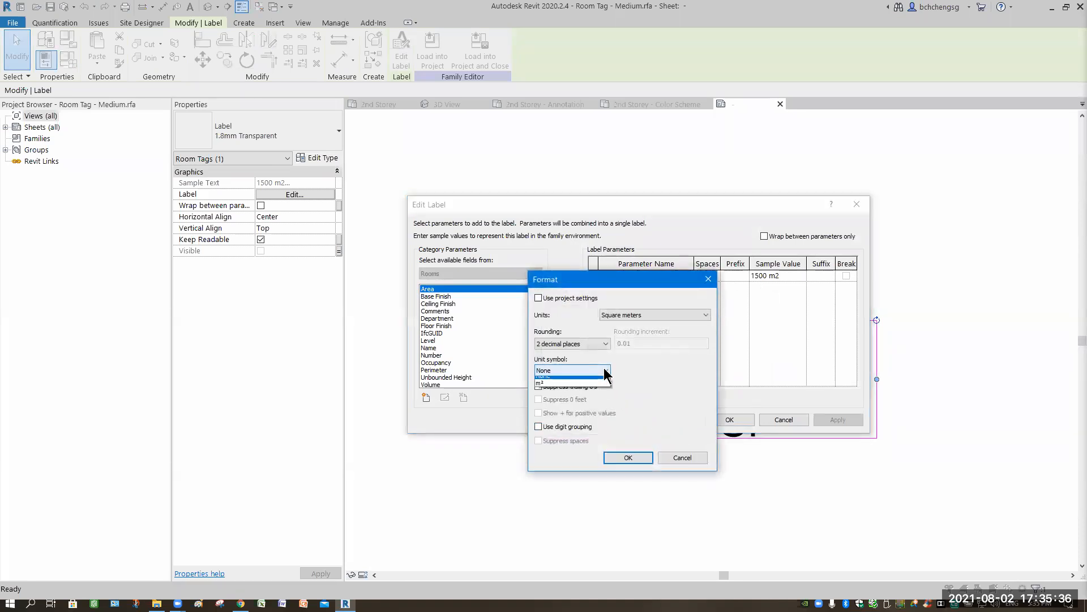
click(566, 386)
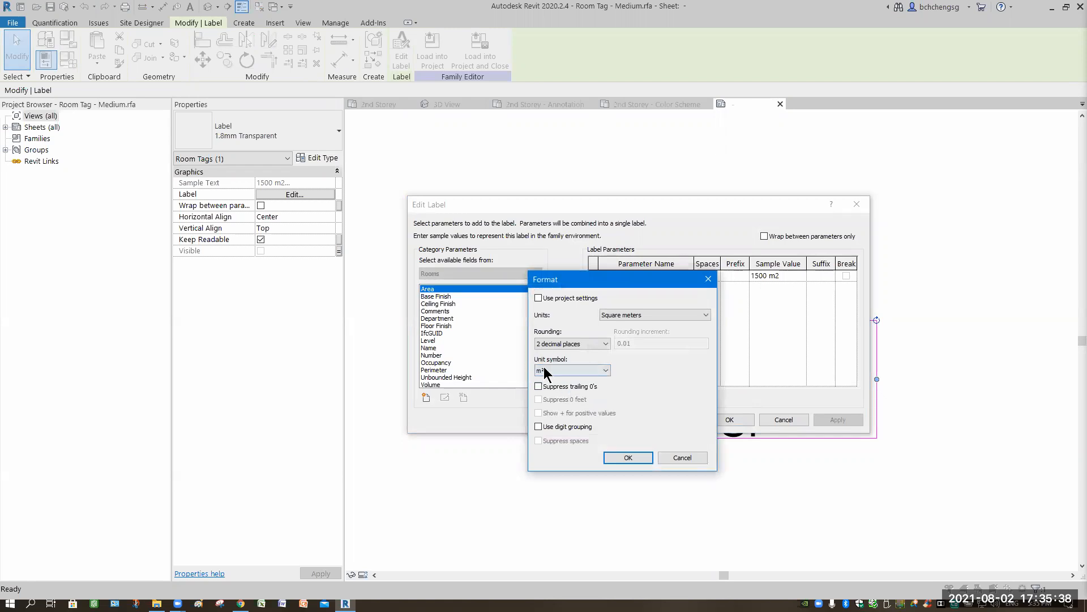
click(679, 457)
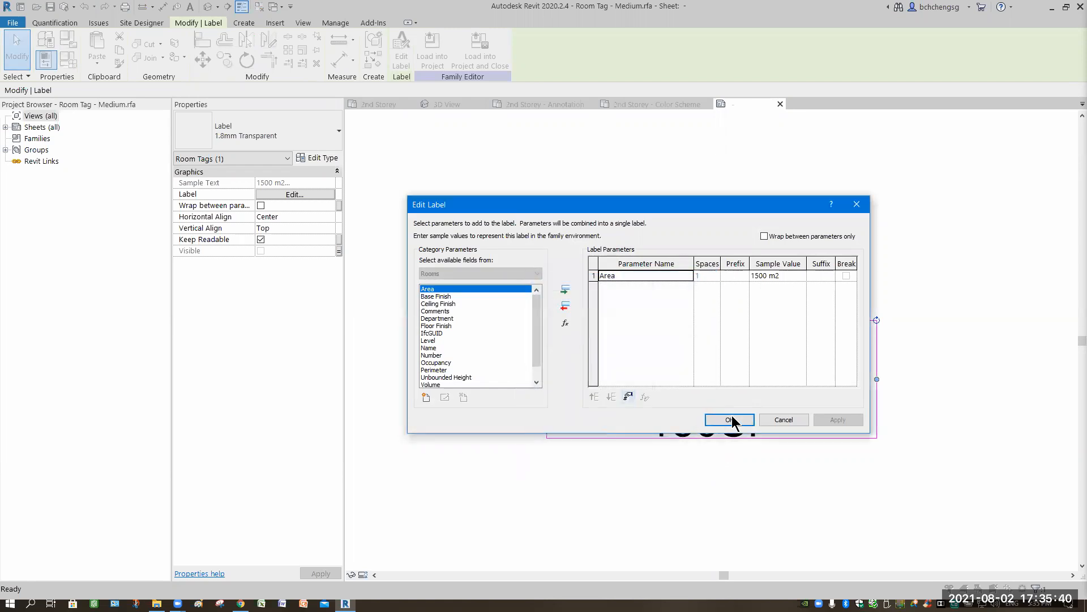
click(728, 419)
- Reload the tag family into the project, overwriting the existing version and parameter values, and close the family without saving
click(432, 45)
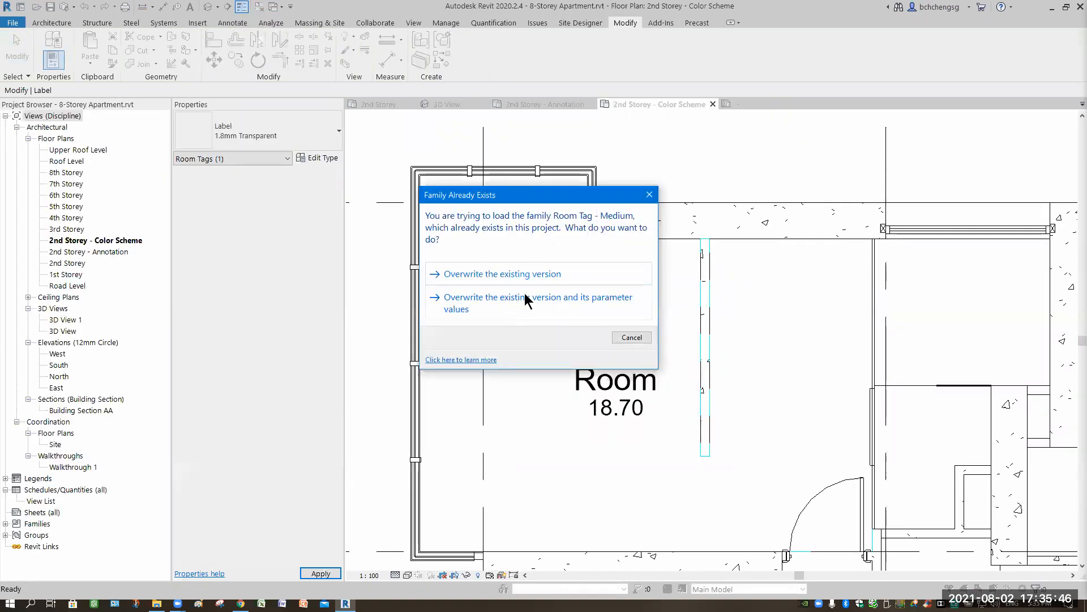
click(516, 301)
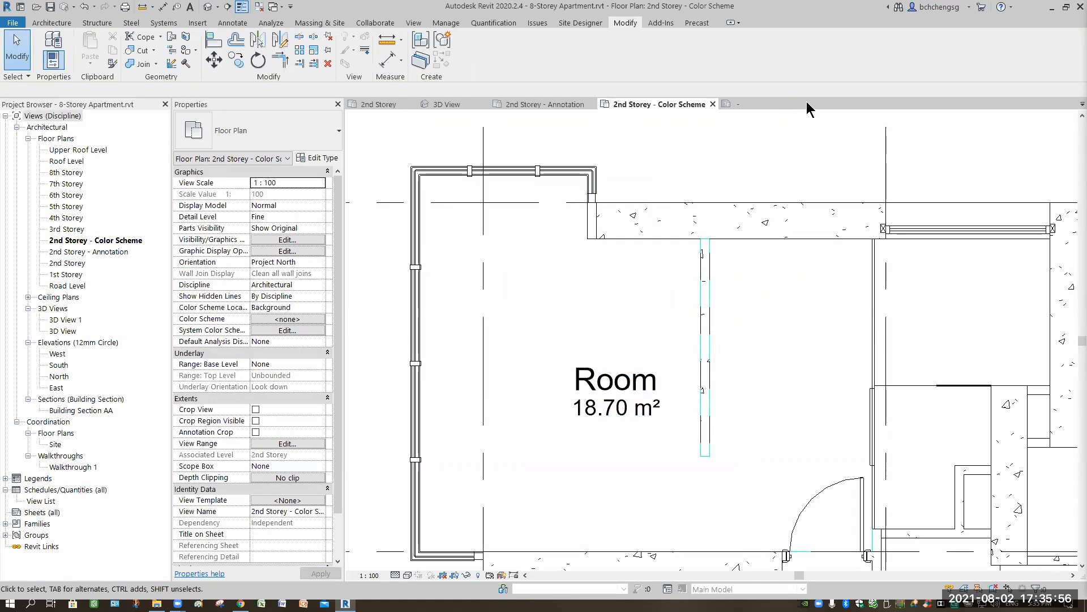
click(785, 103)
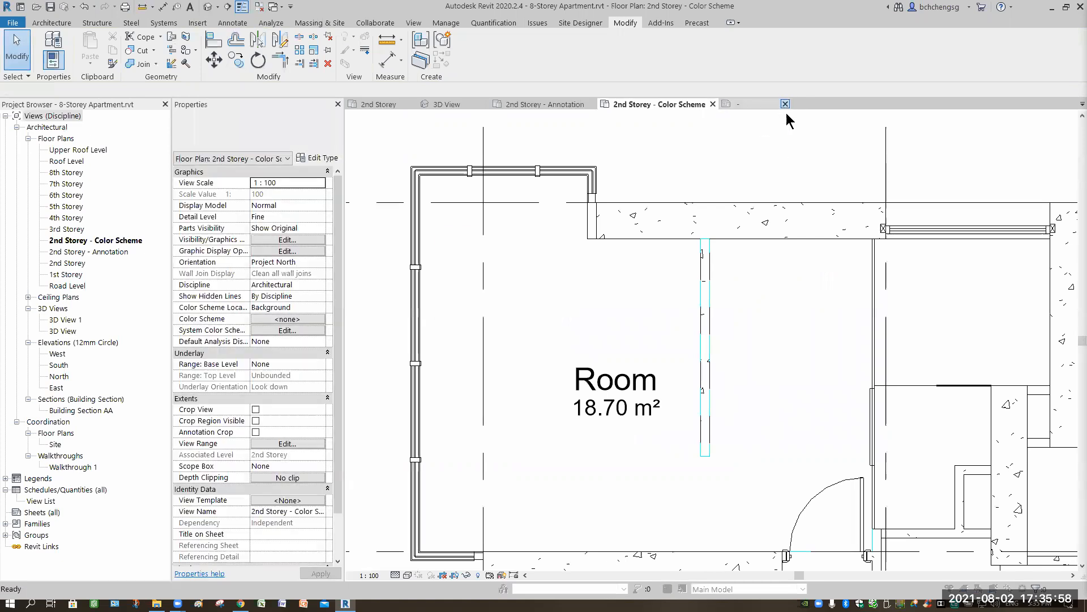
click(566, 310)
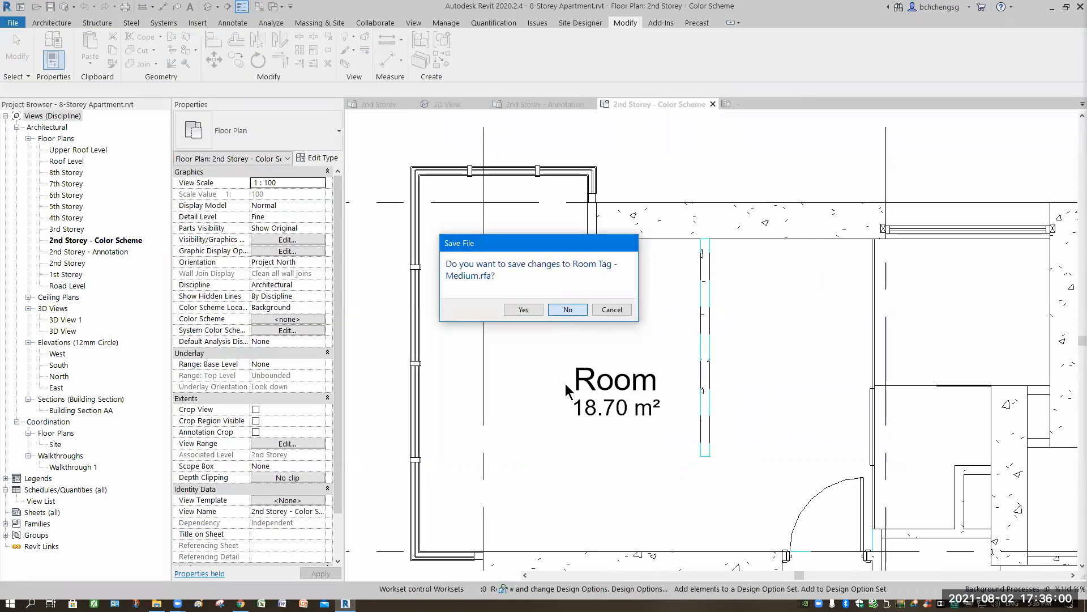
- Place a tagged room in the bedroom directly below the existing 18.70 m² room
middle_drag(614, 473, 609, 244)
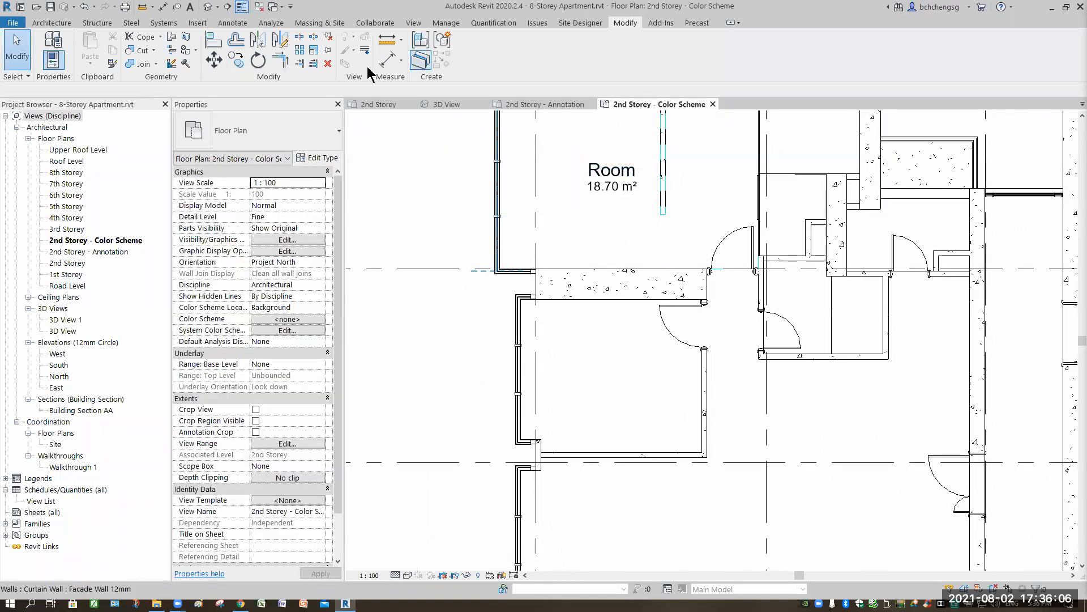
click(51, 23)
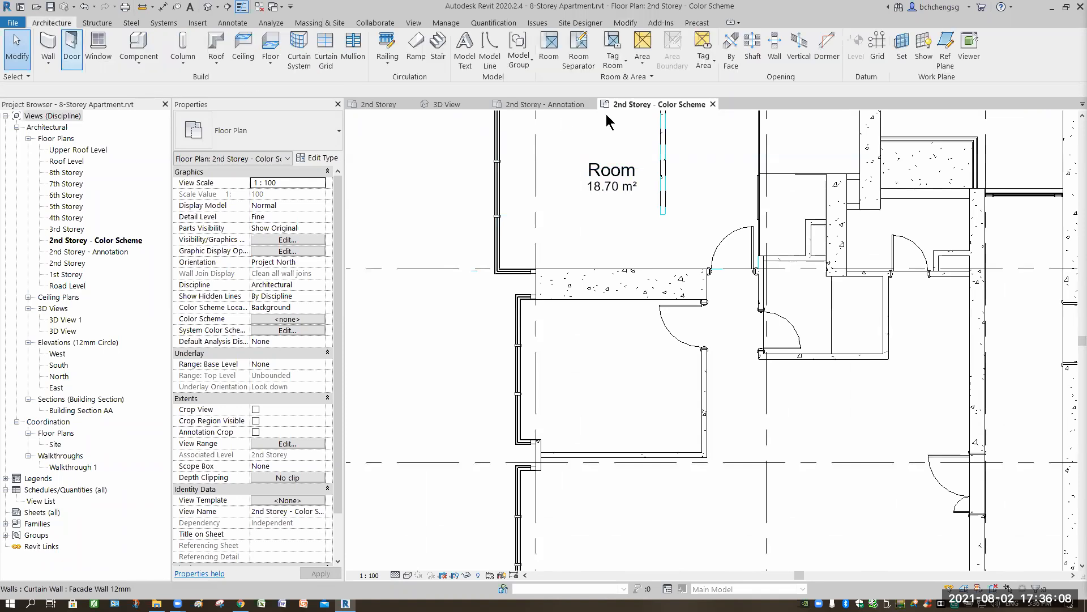
key(r)
key(m)
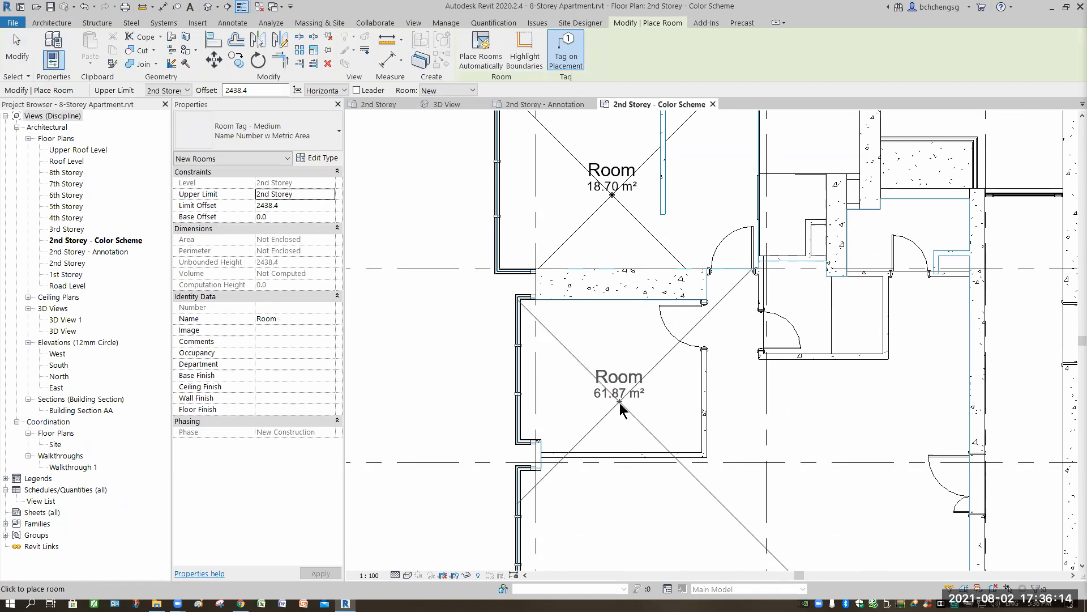
scroll(617, 402, up, 3)
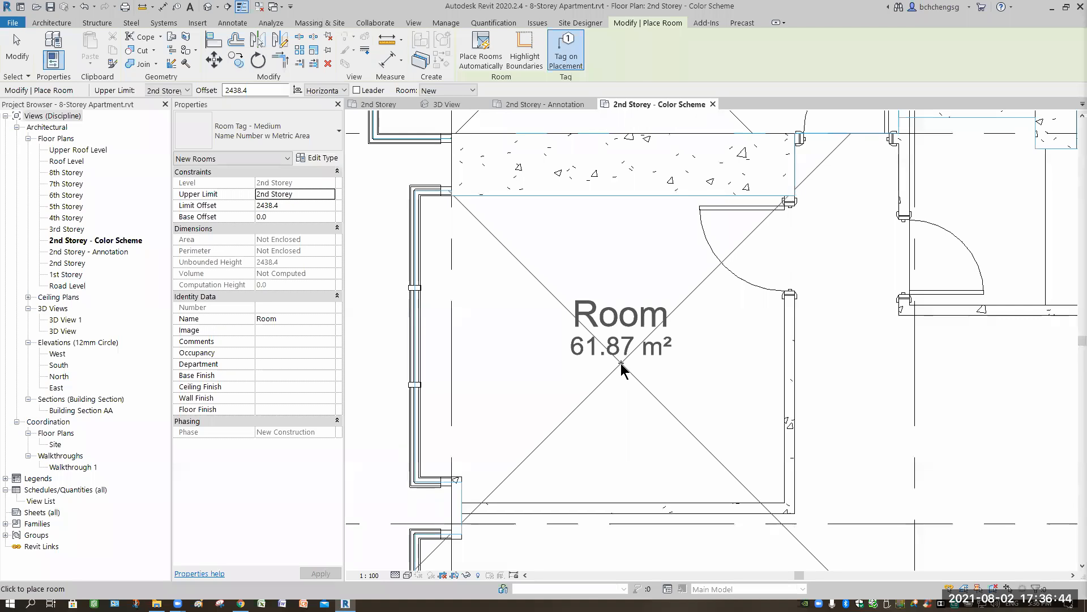
click(658, 434)
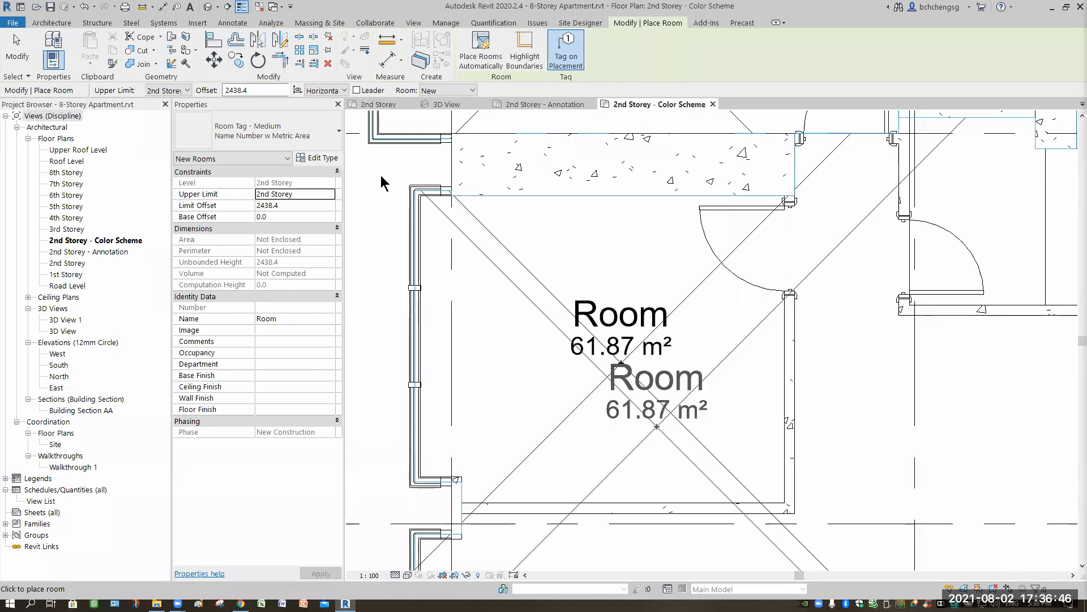
click(15, 62)
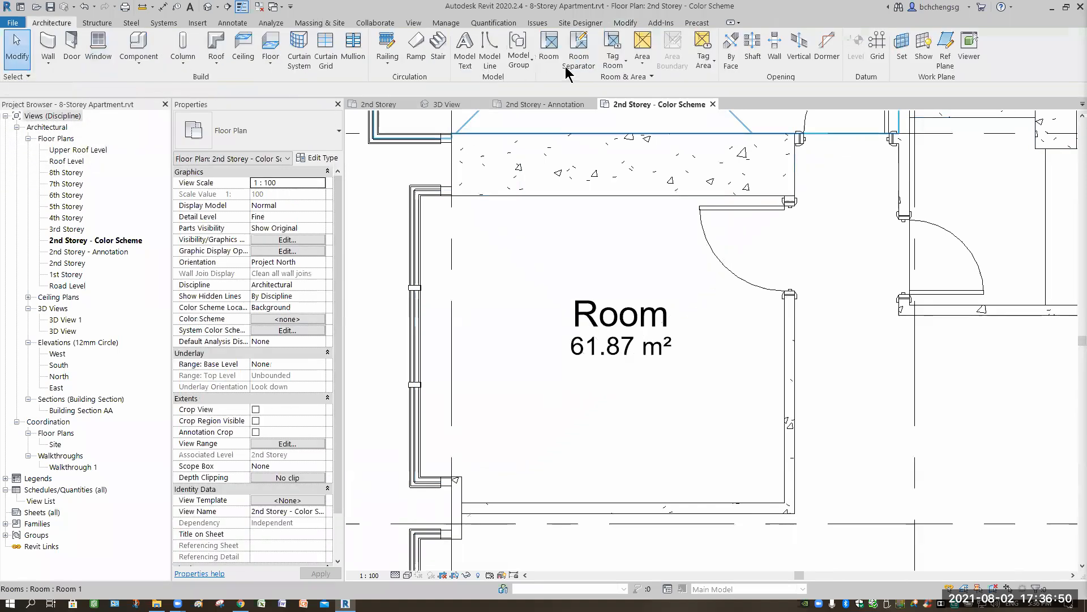
- Add room separation lines along the inner faces of the new bedroom's lower wall and its door-side wall by picking the wall edges
click(578, 51)
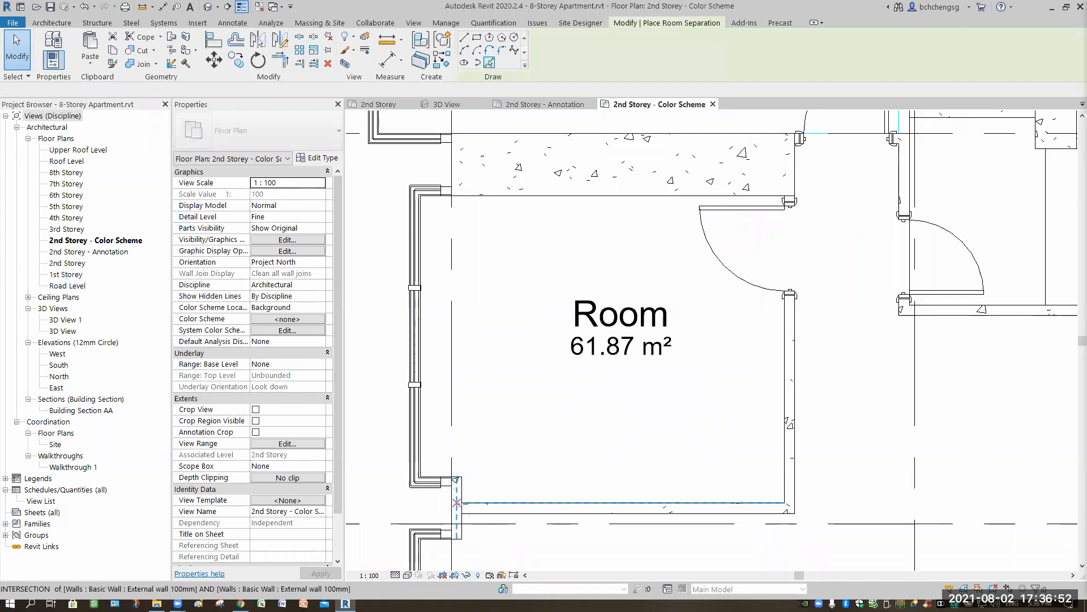
key(p)
key(l)
click(548, 503)
click(782, 369)
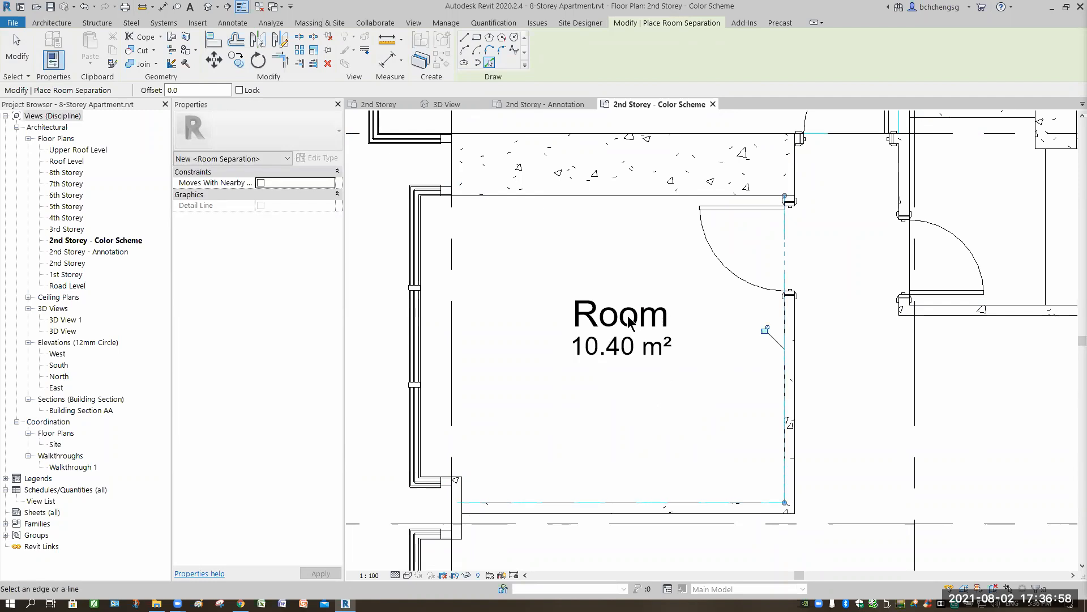
click(6, 57)
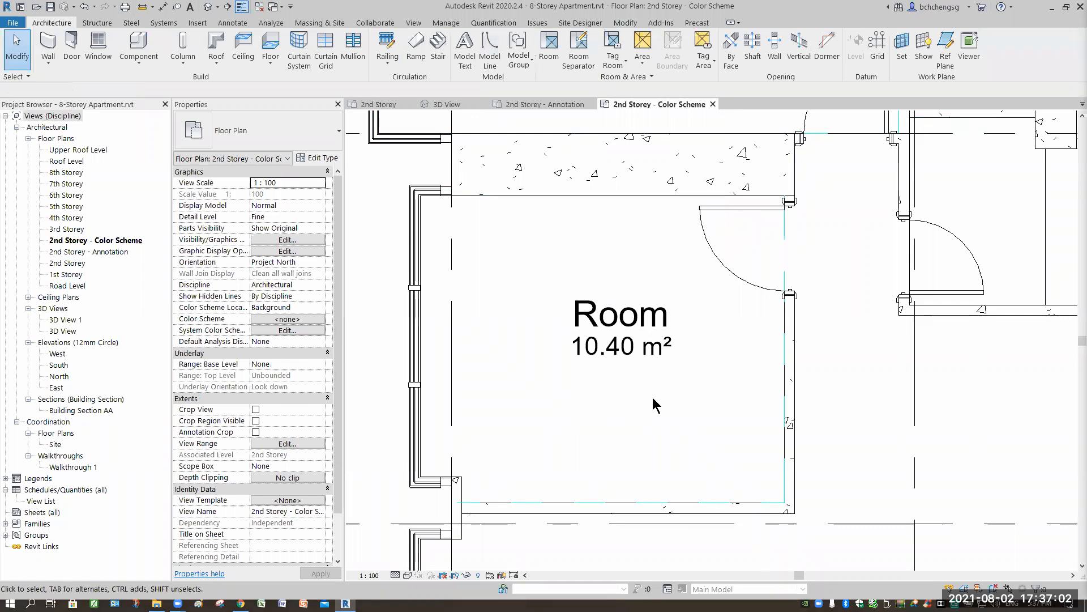
- Name the newly enclosed room Bedroom 1
click(651, 427)
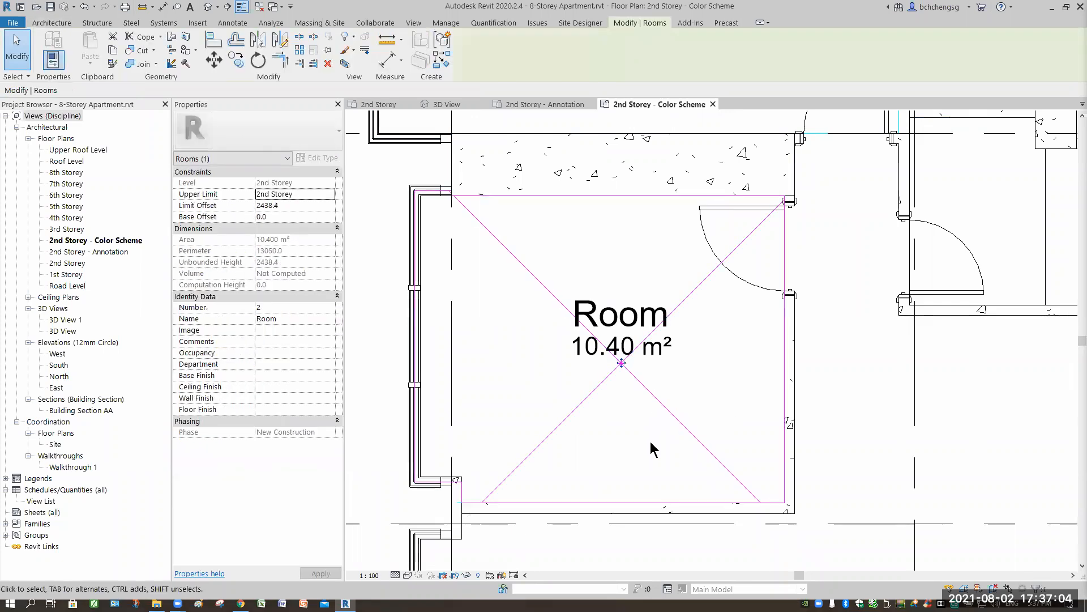
key(Escape)
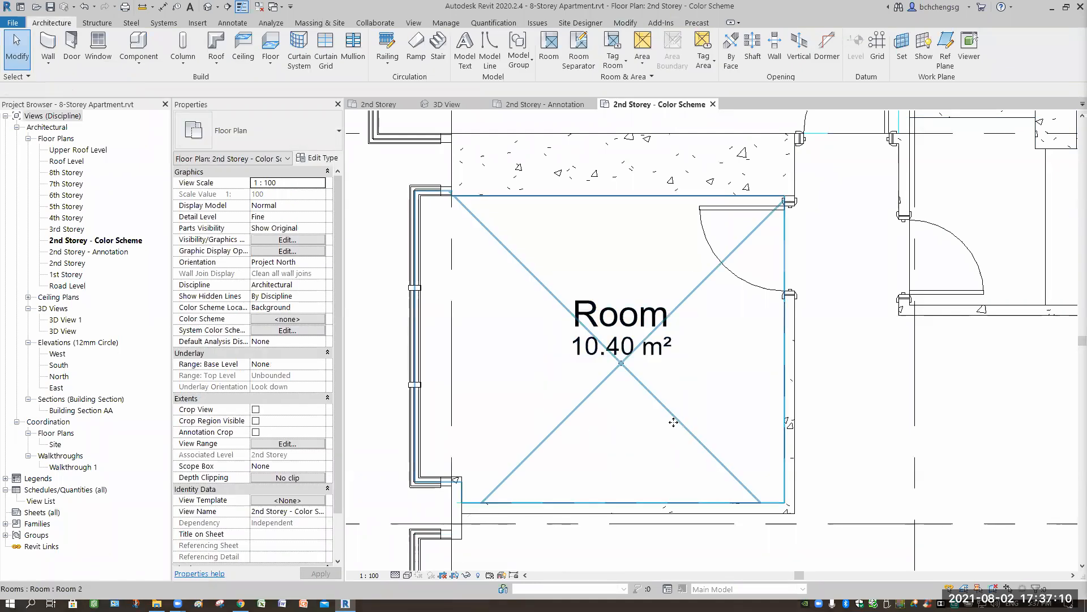
click(553, 479)
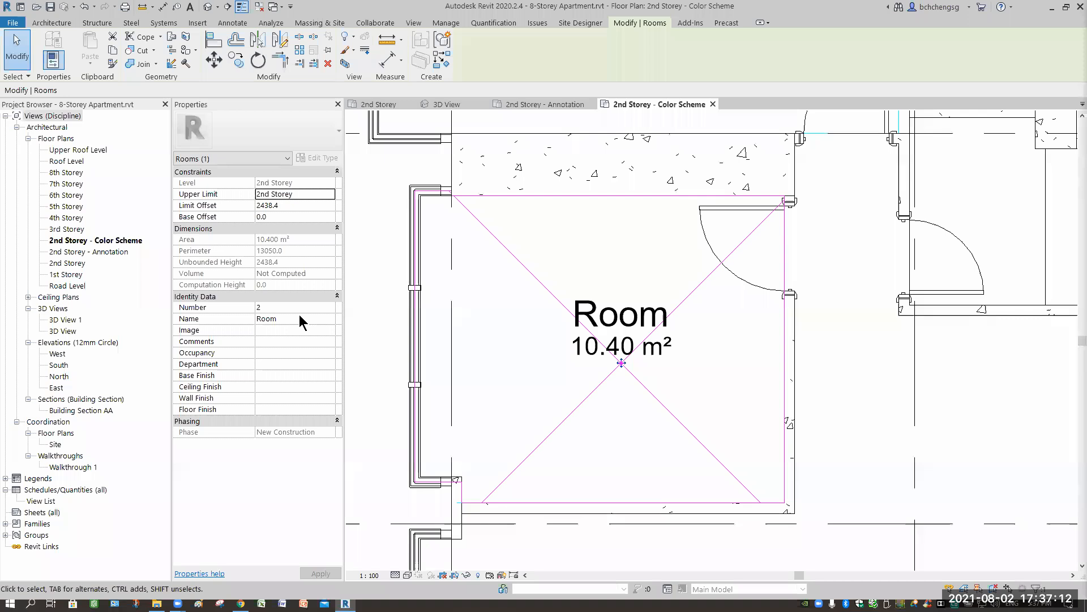
click(299, 317)
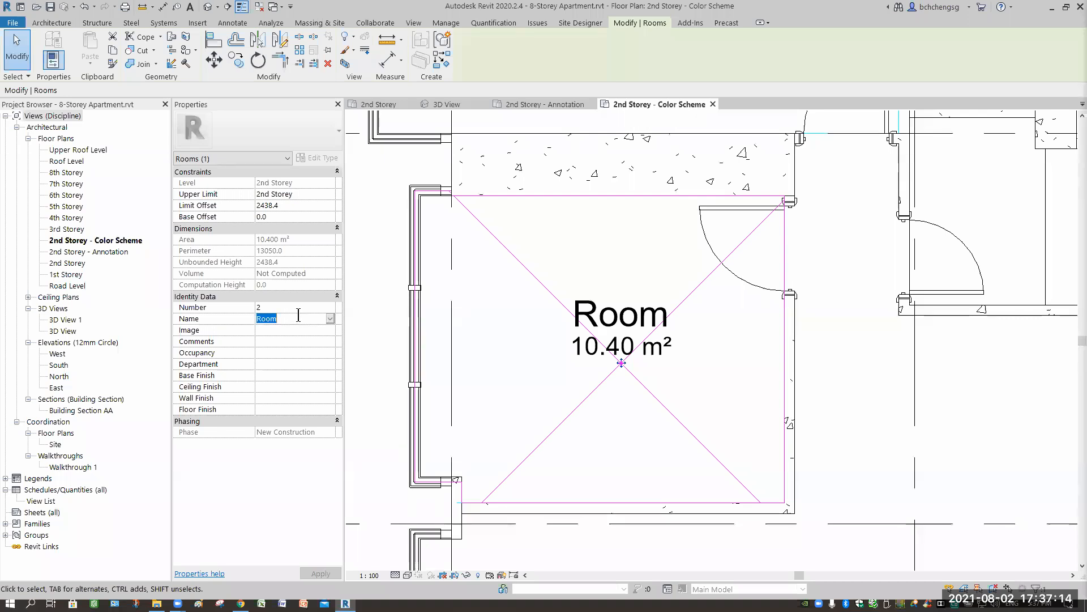
text(Bedr)
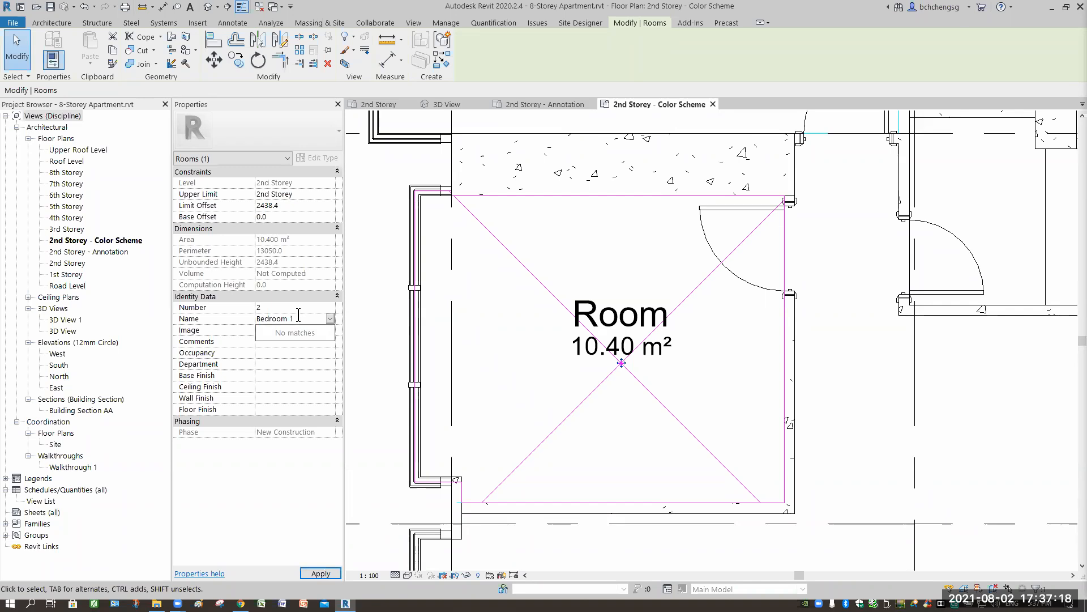
key(Return)
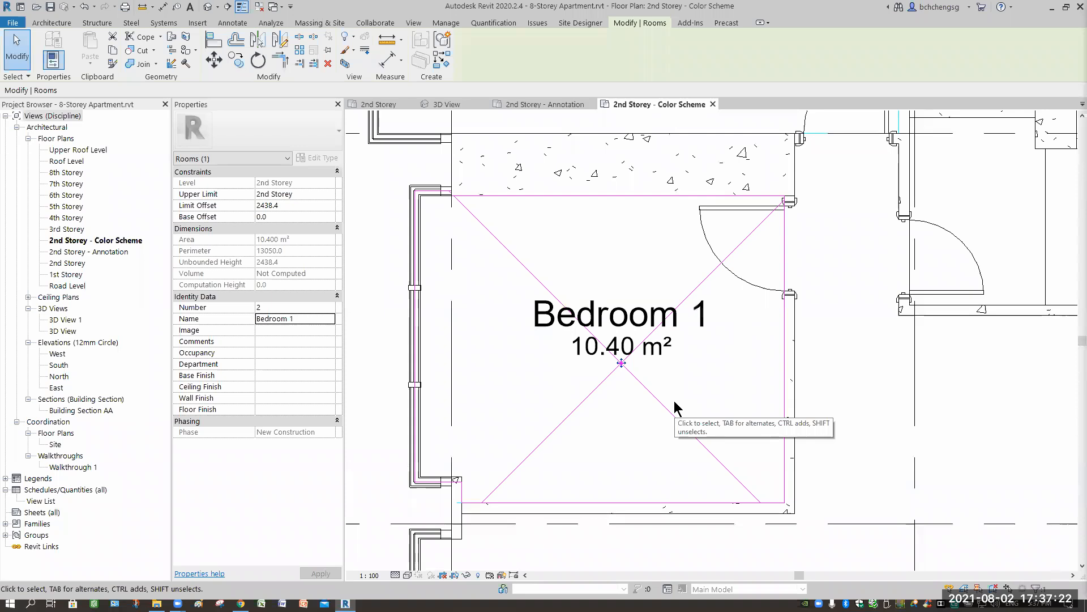
- Name the 18.70 m² room above Bedroom 1 Master Bedroom
click(582, 245)
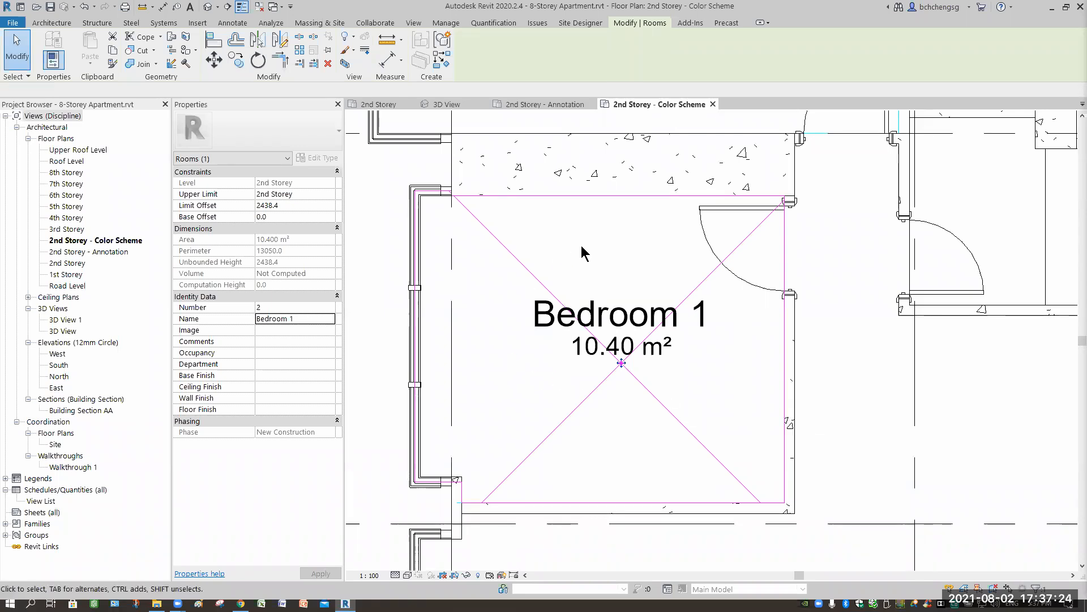
middle_drag(590, 406, 589, 422)
scroll(574, 218, up, 1)
scroll(582, 258, down, 3)
mouse_move(581, 262)
middle_down()
mouse_move(582, 391)
mouse_move(569, 266)
middle_up()
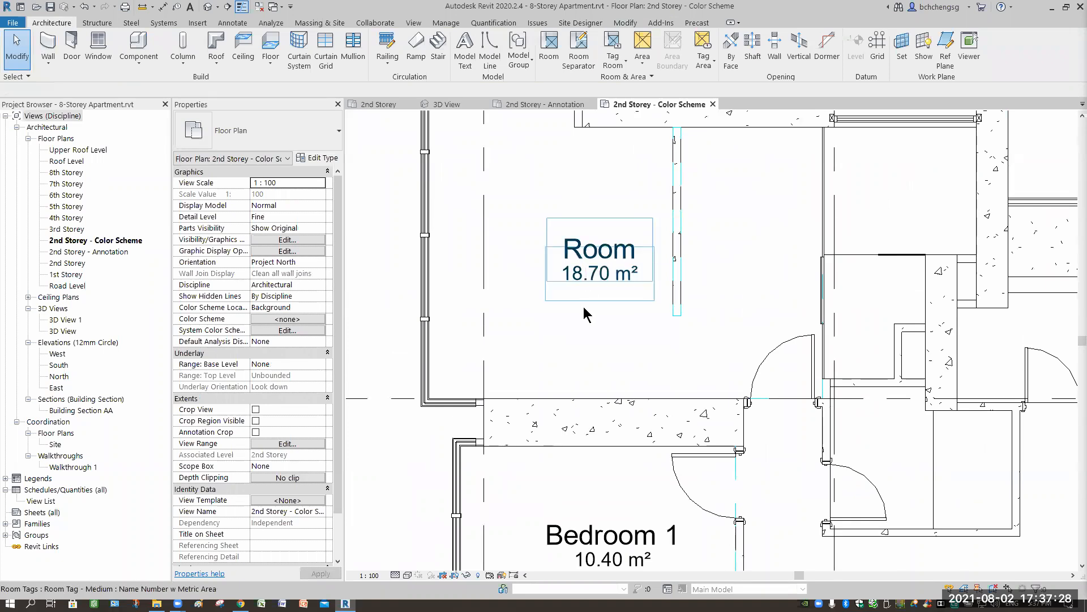
click(449, 352)
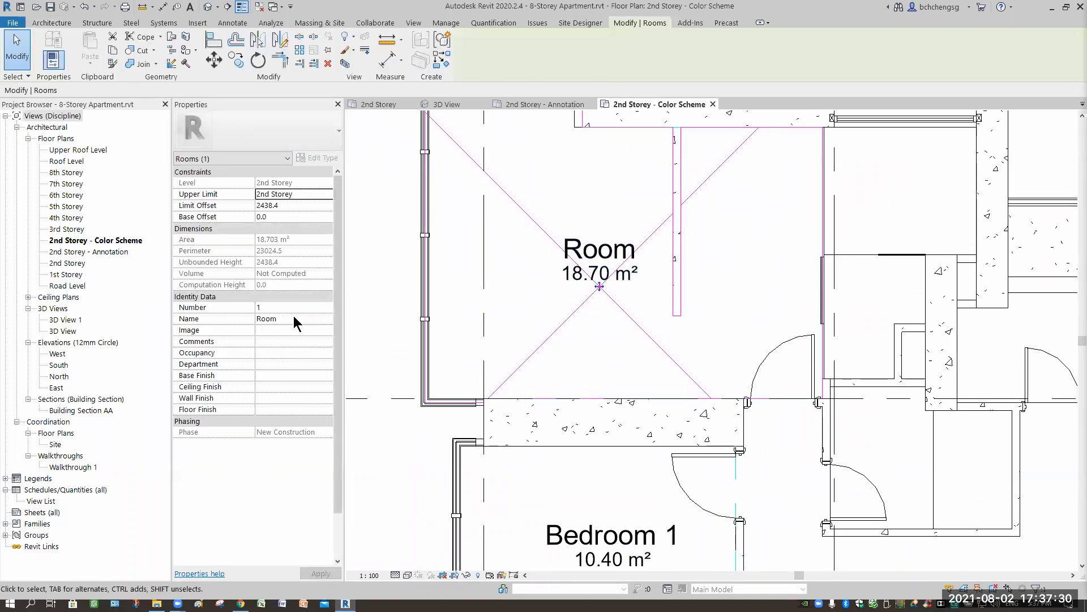
click(295, 317)
text(Master Bedr)
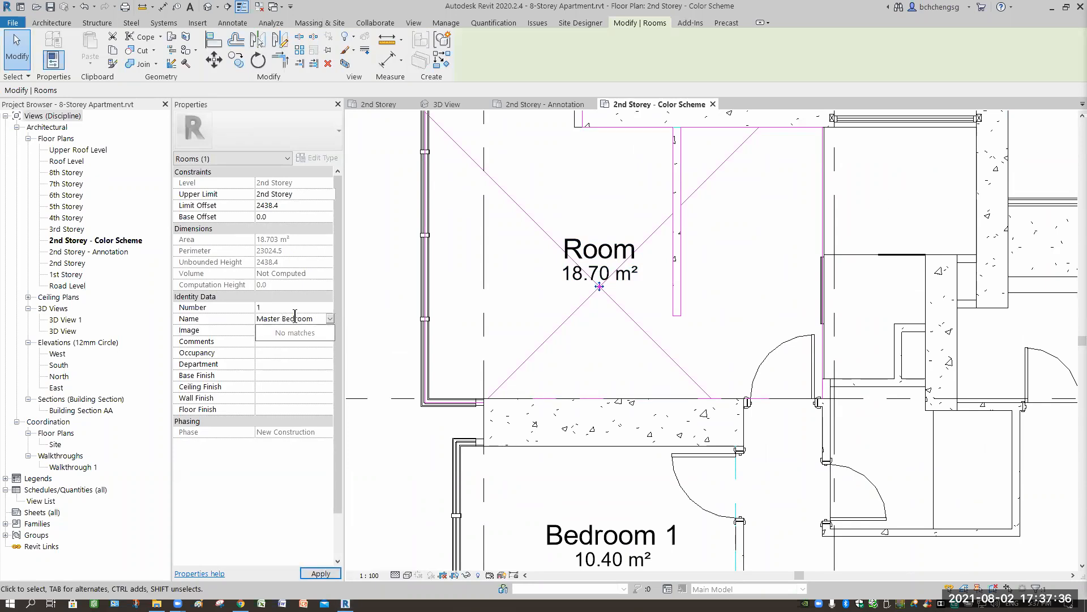
key(Return)
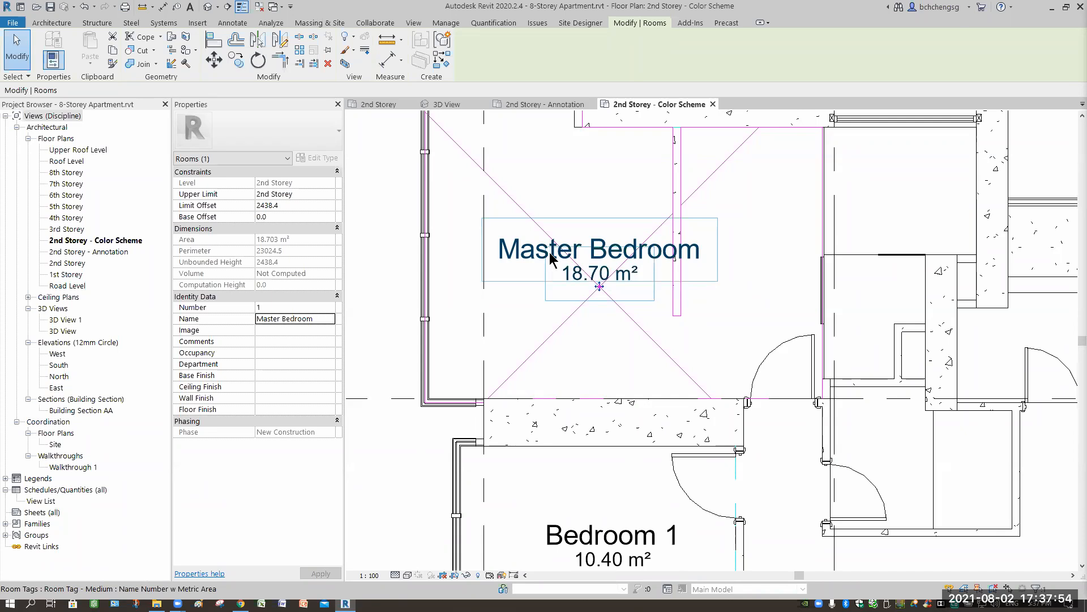
- Shift the Master Bedroom's room reference crosshair down toward the lower wall and move its tag down beside it
drag(598, 342, 609, 394)
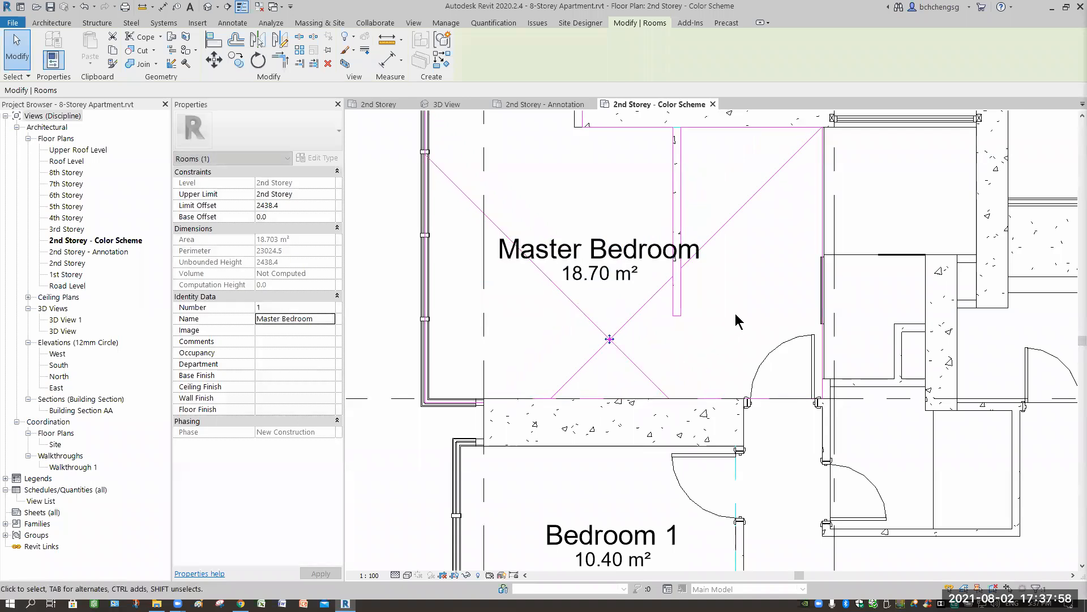
click(606, 304)
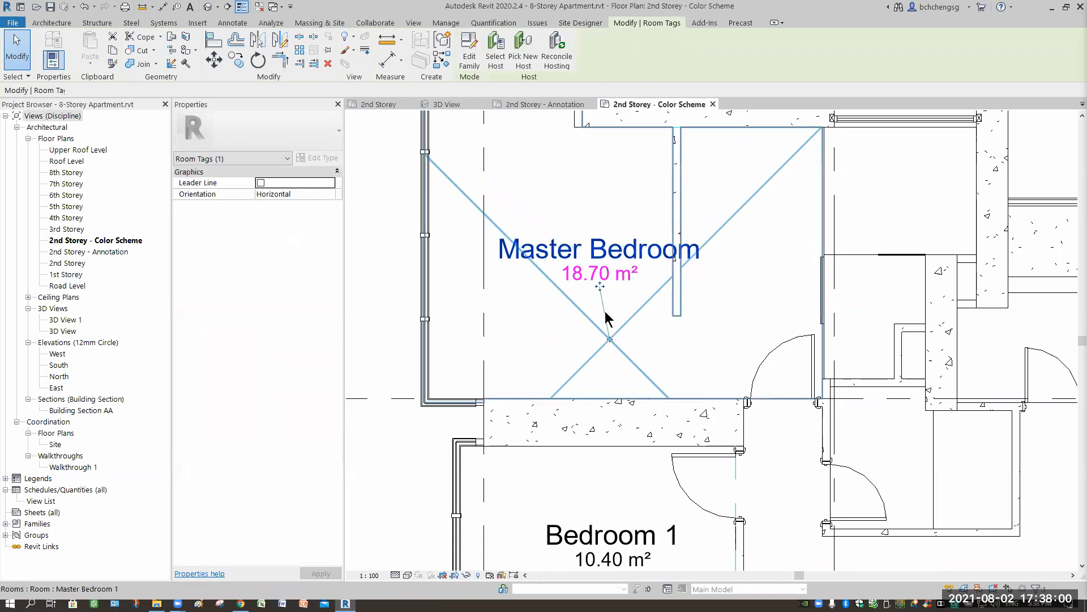
drag(599, 298, 610, 342)
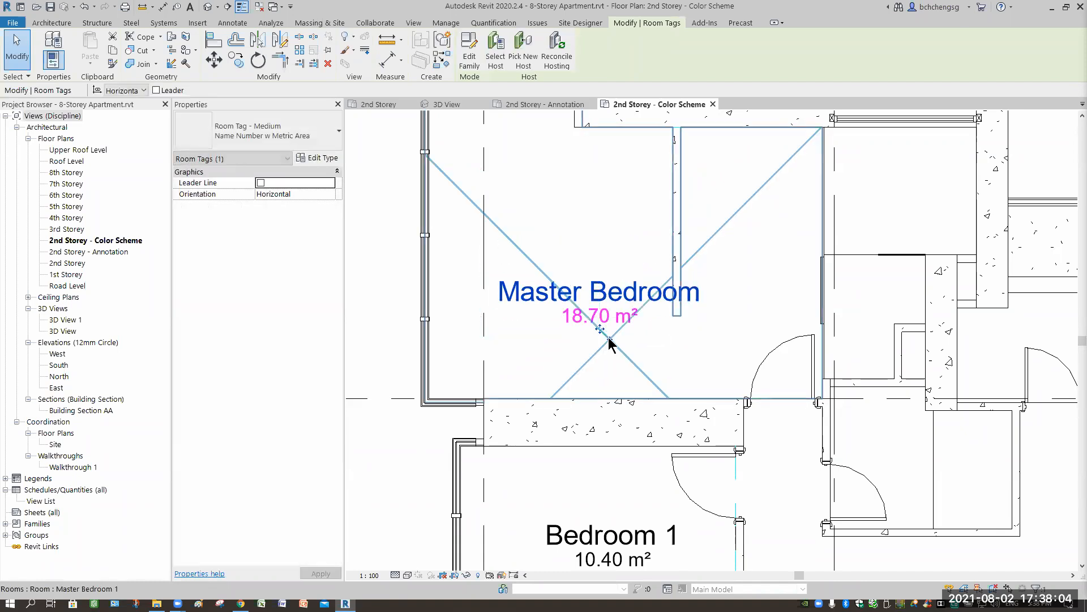
- Move the Master Bedroom's room reference crosshair back up above its tag and clear the selection
click(619, 269)
drag(621, 268, 606, 253)
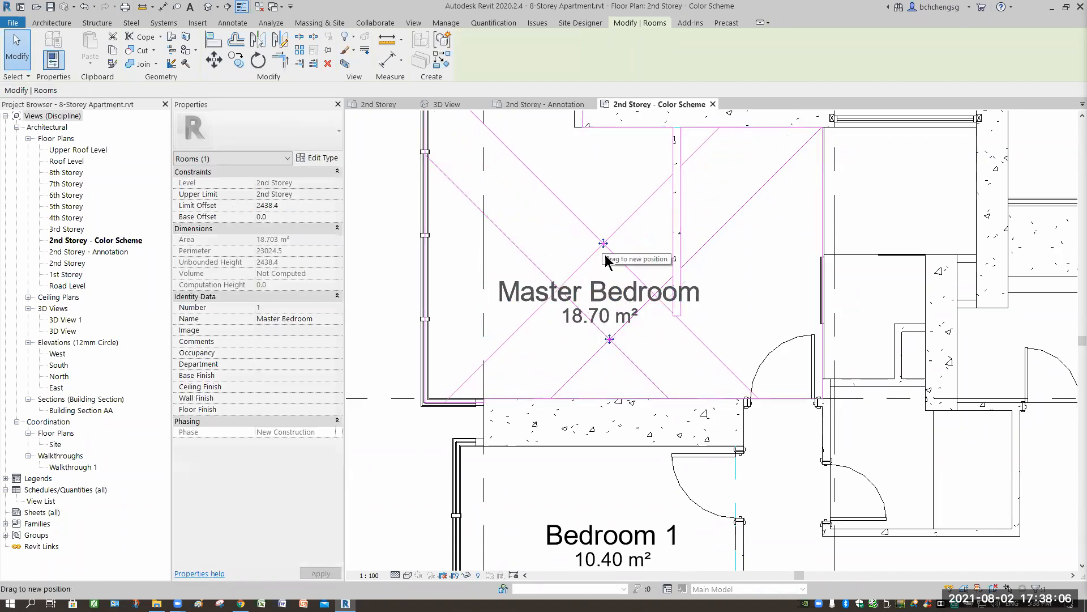
click(732, 257)
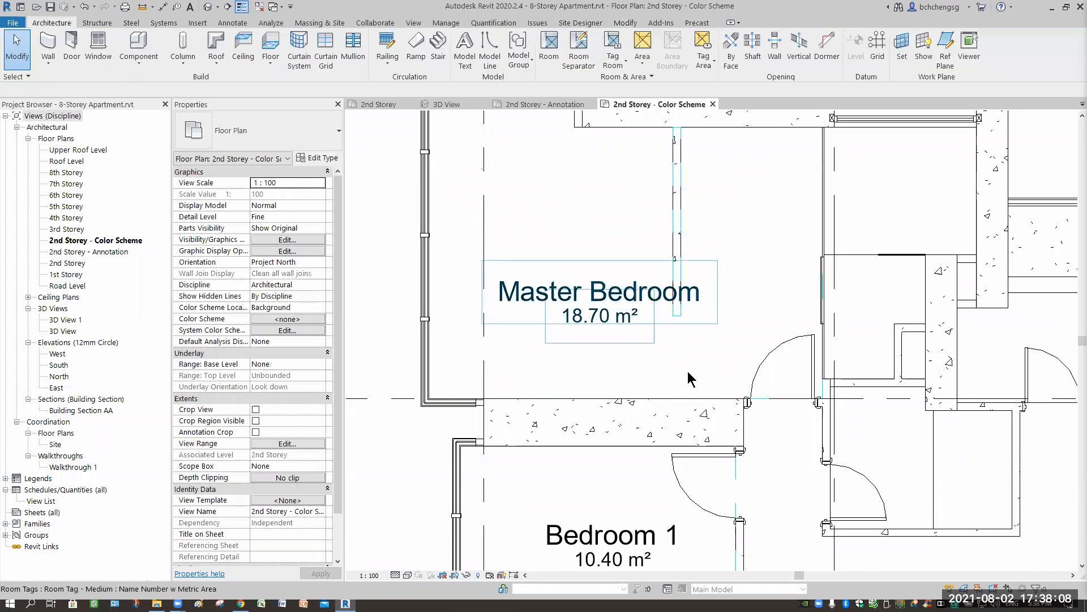
click(688, 372)
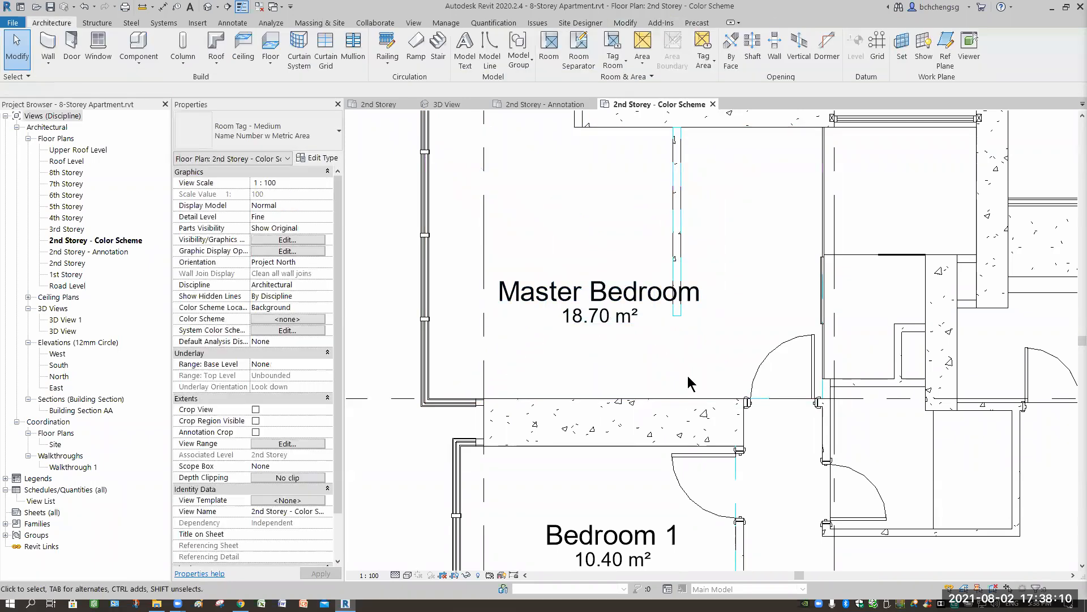
click(688, 373)
- Draw a vertical room separation line about 5650 mm long from the lower corner of the bathroom opposite Bedroom 1 down to the living area's lower wall
scroll(685, 372, down, 2)
middle_drag(685, 372, 623, 179)
middle_drag(689, 445, 618, 428)
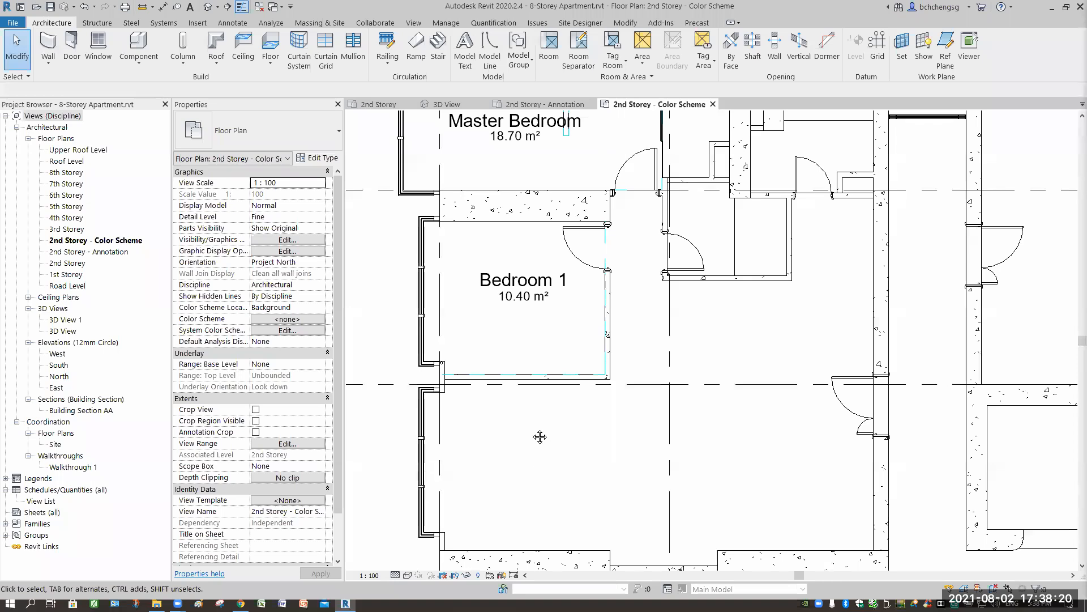
middle_drag(534, 416, 526, 363)
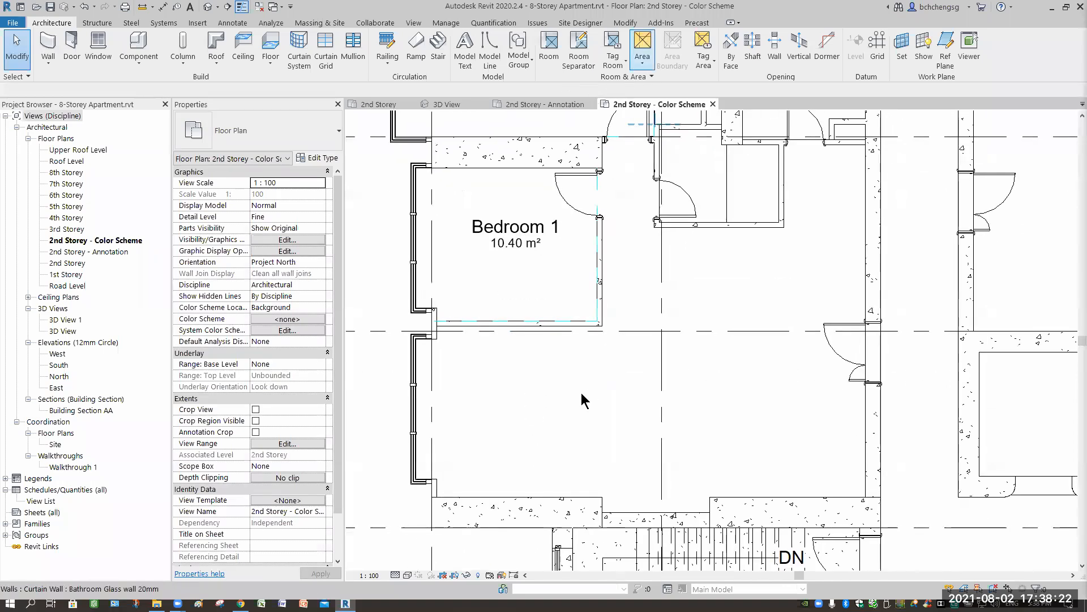
click(578, 53)
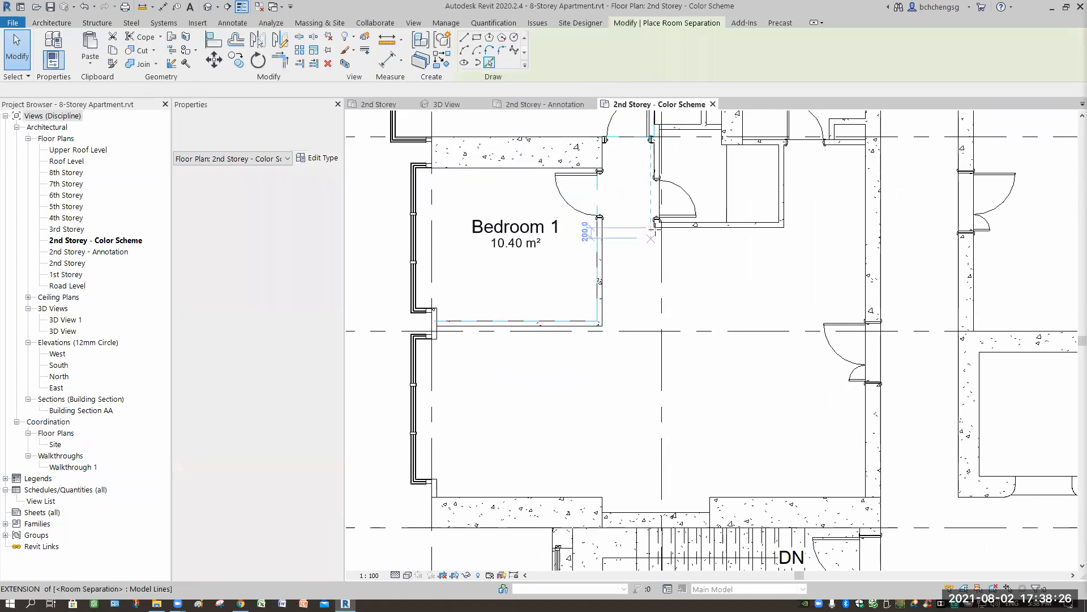
click(655, 227)
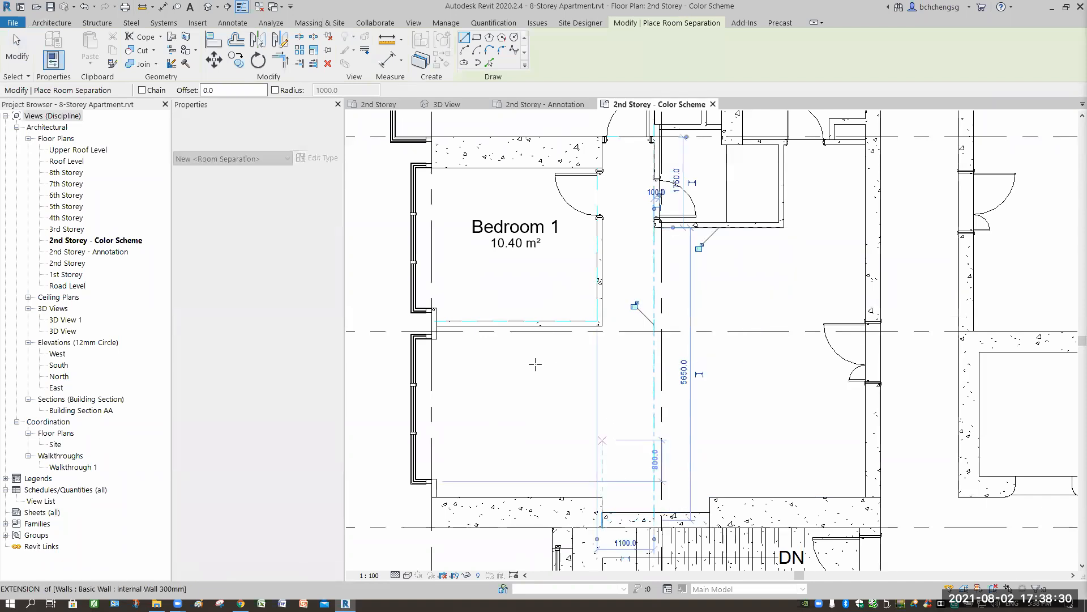
- Draw a horizontal 1000 mm room separation line from Bedroom 1's outer lower corner across to the vertical separation line
click(603, 425)
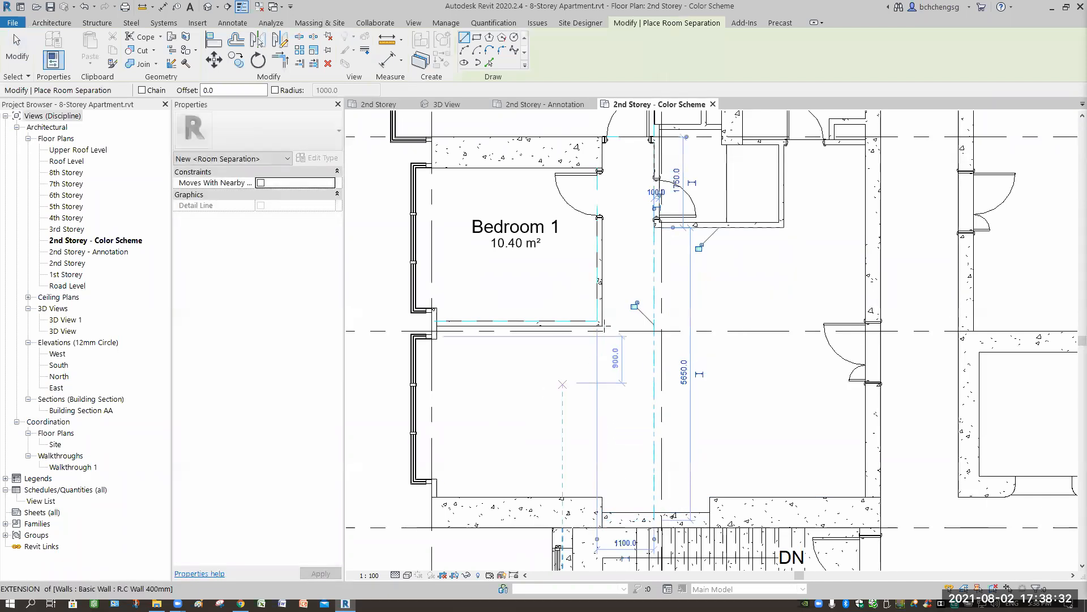
click(601, 326)
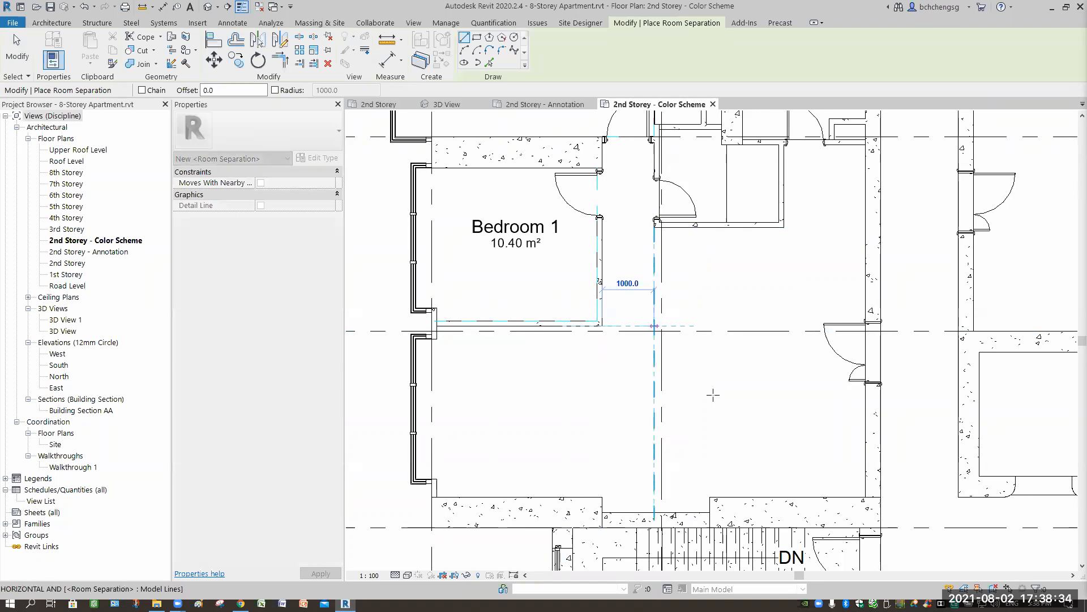
click(654, 326)
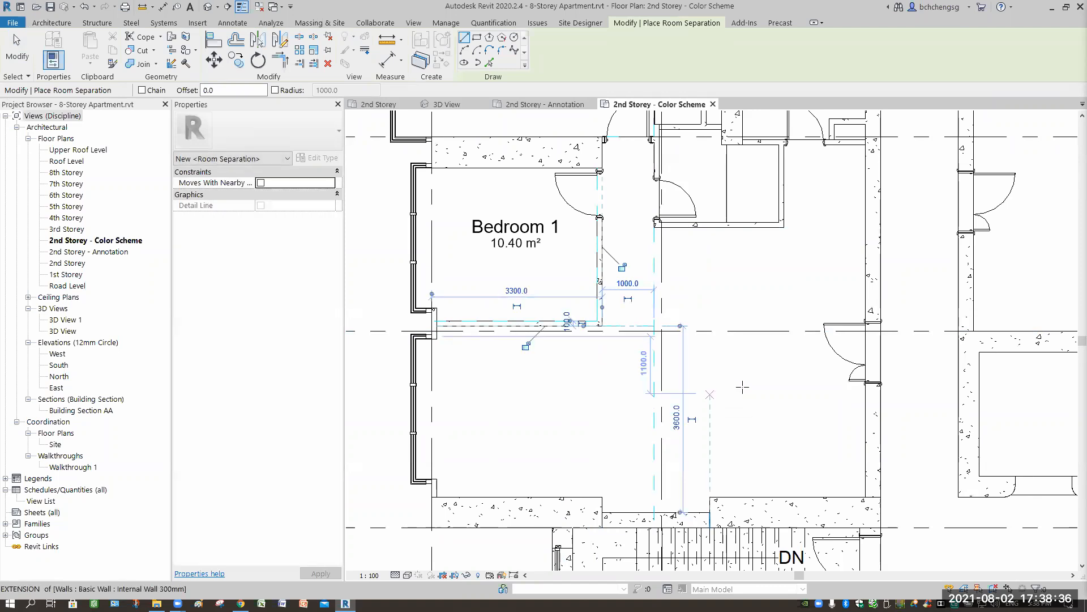
key(Escape)
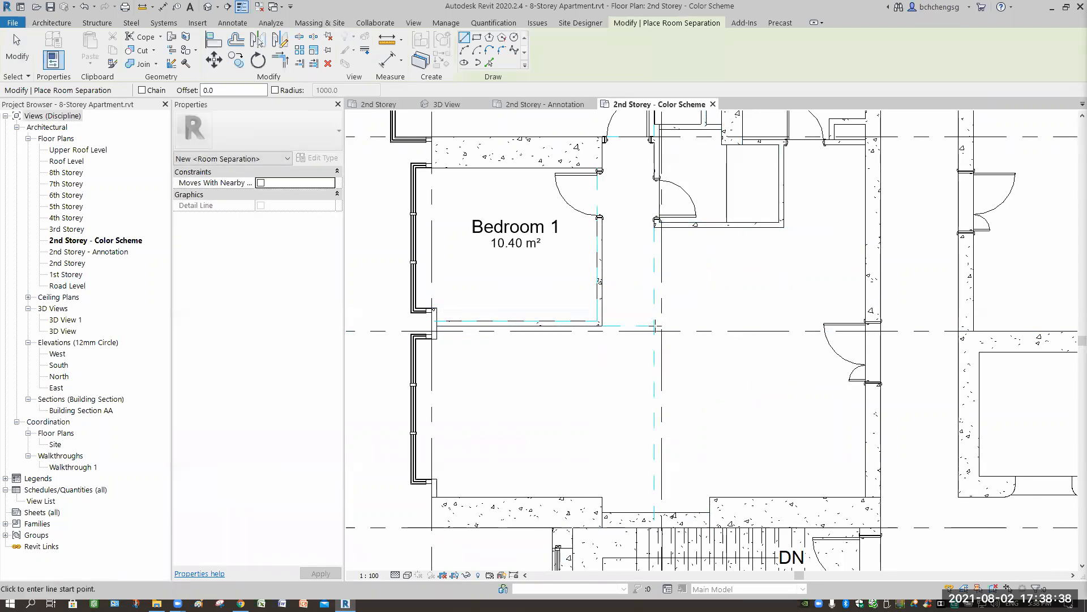
- Draw a horizontal room separation line from the crossing at the vertical separation line across to the entrance door's wall
click(654, 326)
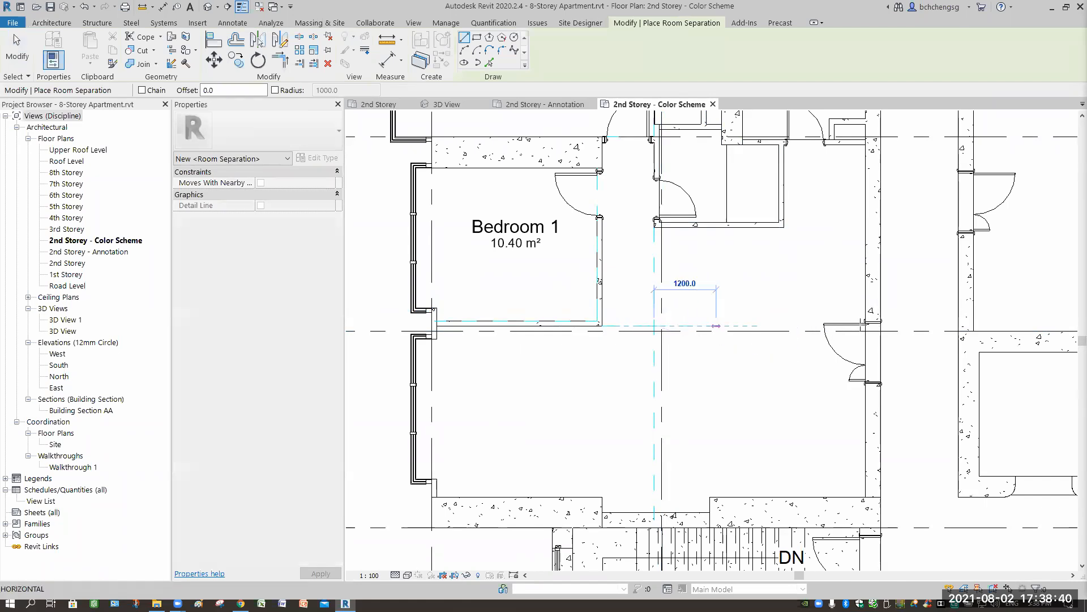
scroll(861, 301, up, 2)
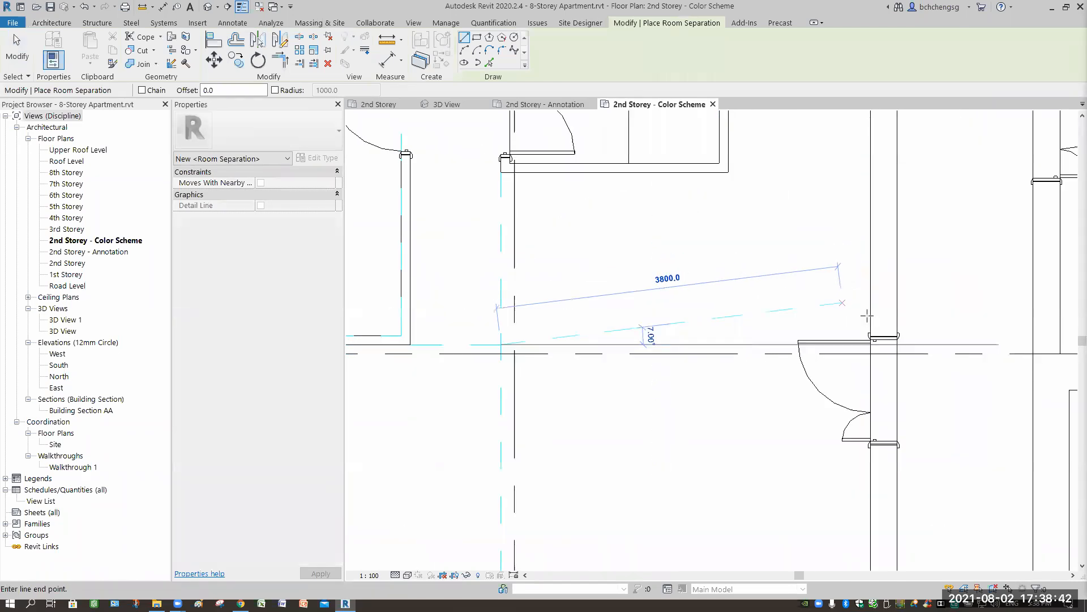
scroll(858, 349, up, 3)
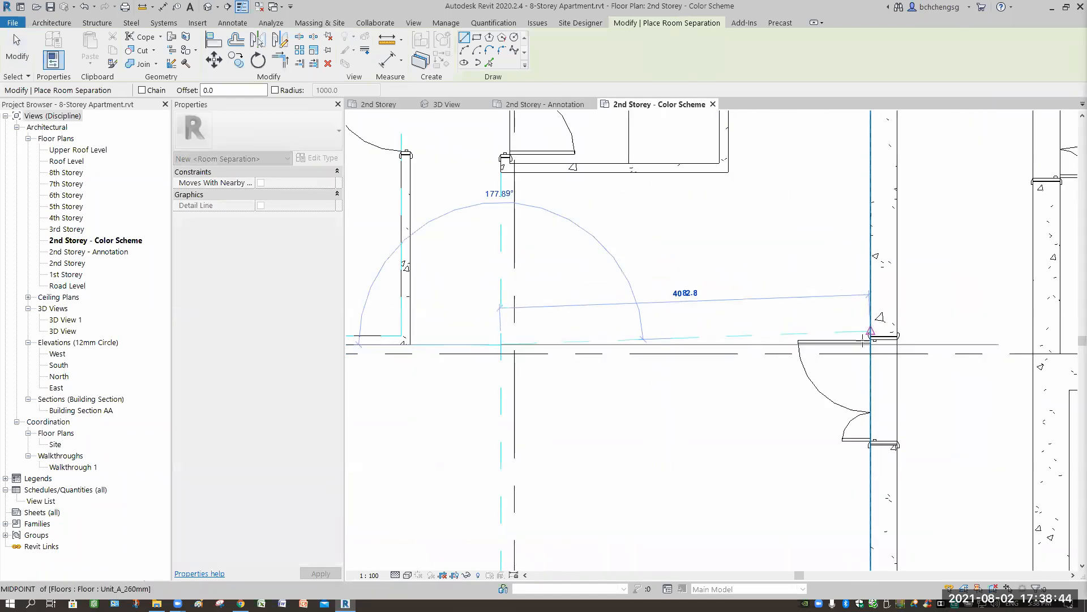
click(893, 339)
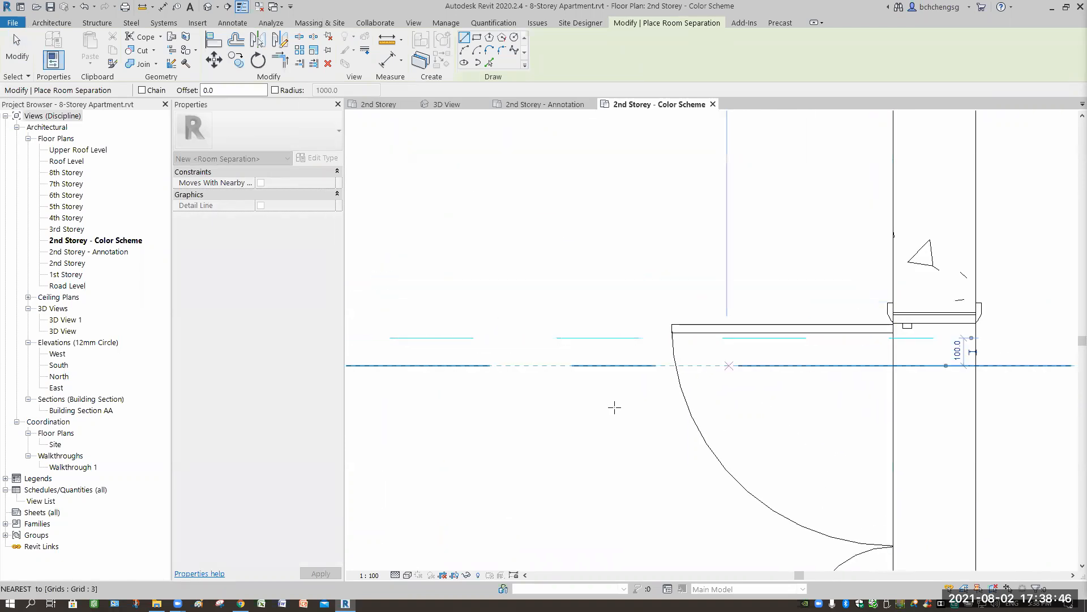
scroll(594, 385, down, 4)
middle_drag(587, 359, 610, 380)
scroll(610, 380, down, 2)
middle_drag(562, 276, 615, 285)
key(Escape)
middle_drag(612, 403, 668, 375)
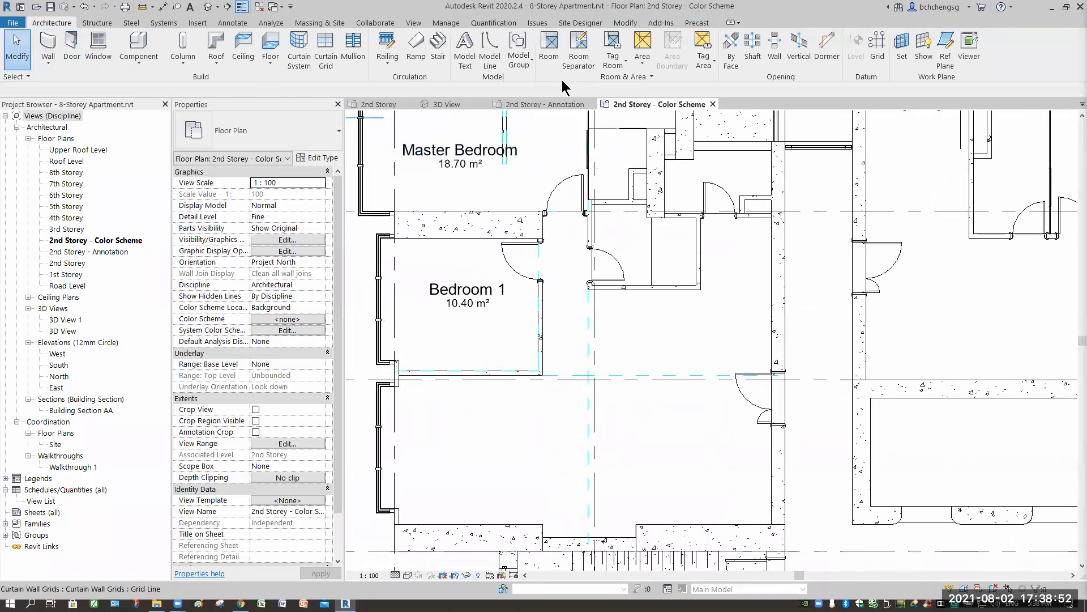
- Place tagged rooms in the two living areas below the horizontal separation line and in the open area above it
key(r)
key(m)
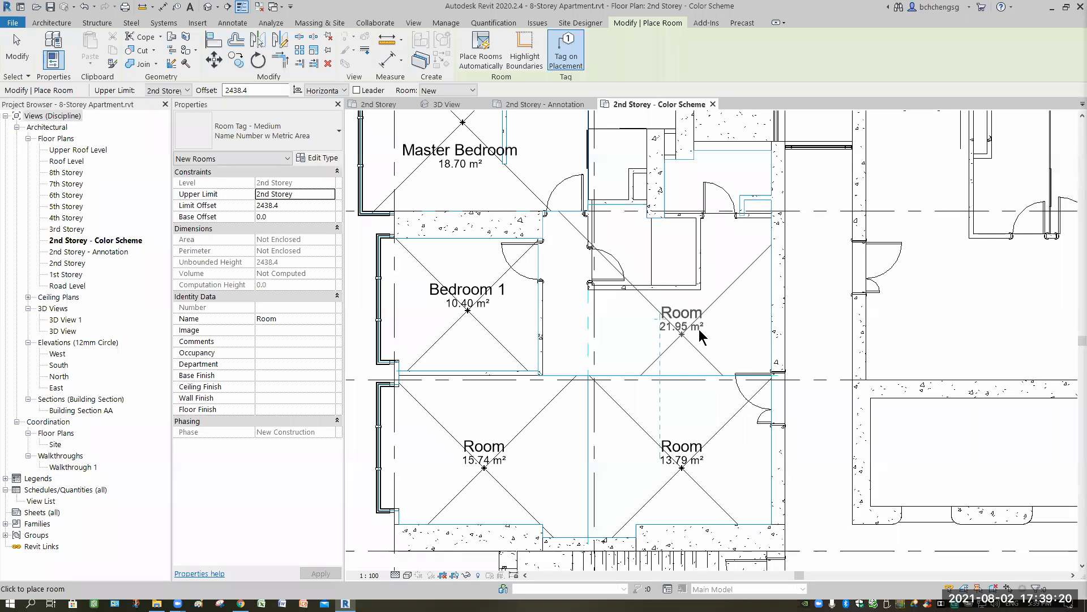
click(685, 314)
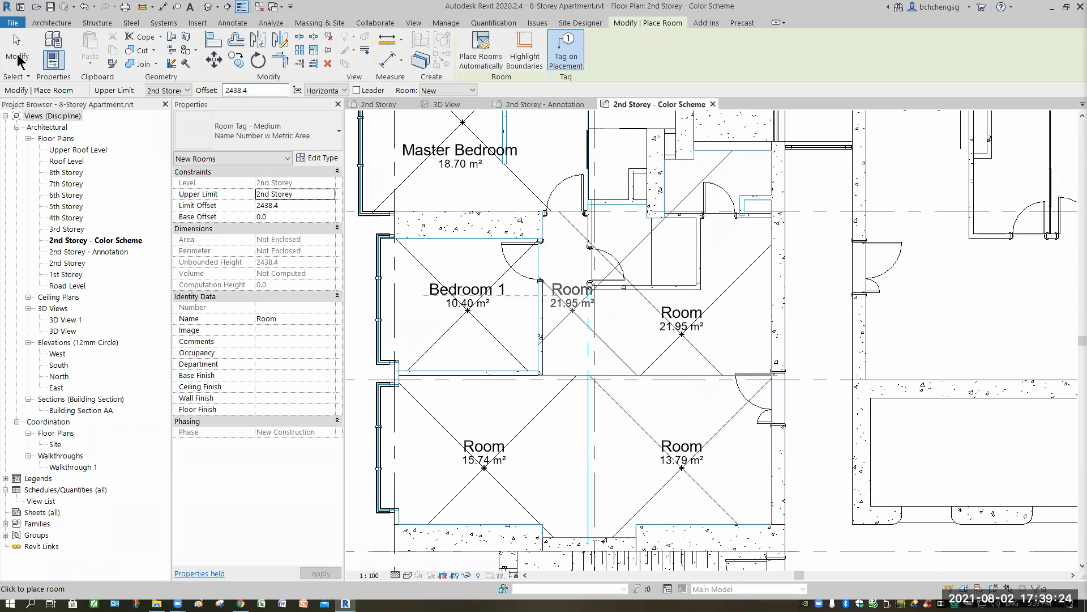
key(Escape)
key(Escape)
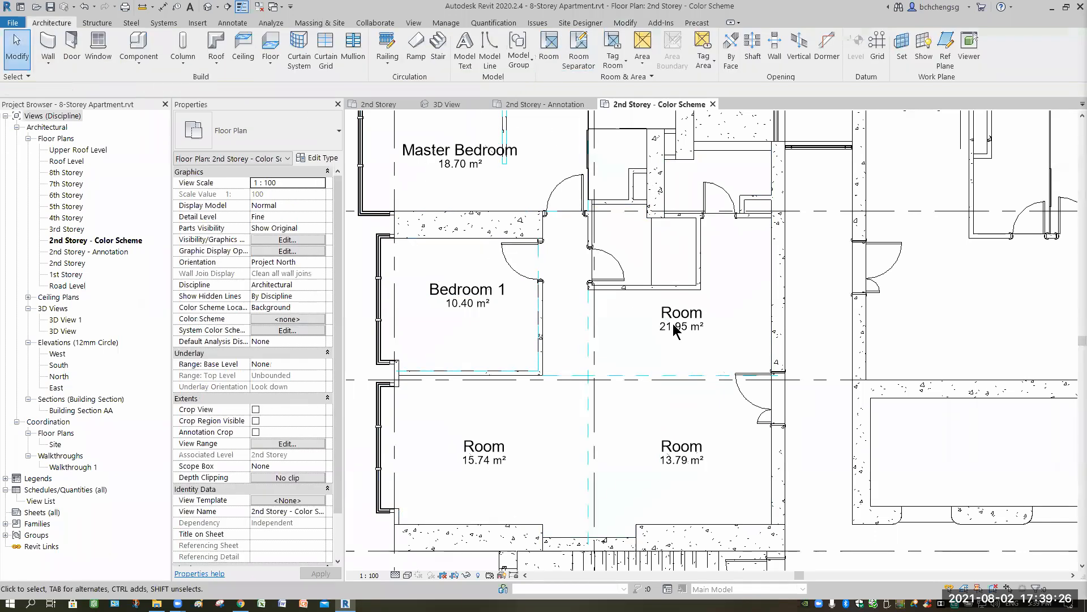
- Add room separation lines along the outer wall faces of the bathroom opposite Bedroom 1 by picking the lower wall and both side walls
scroll(733, 116, up, 2)
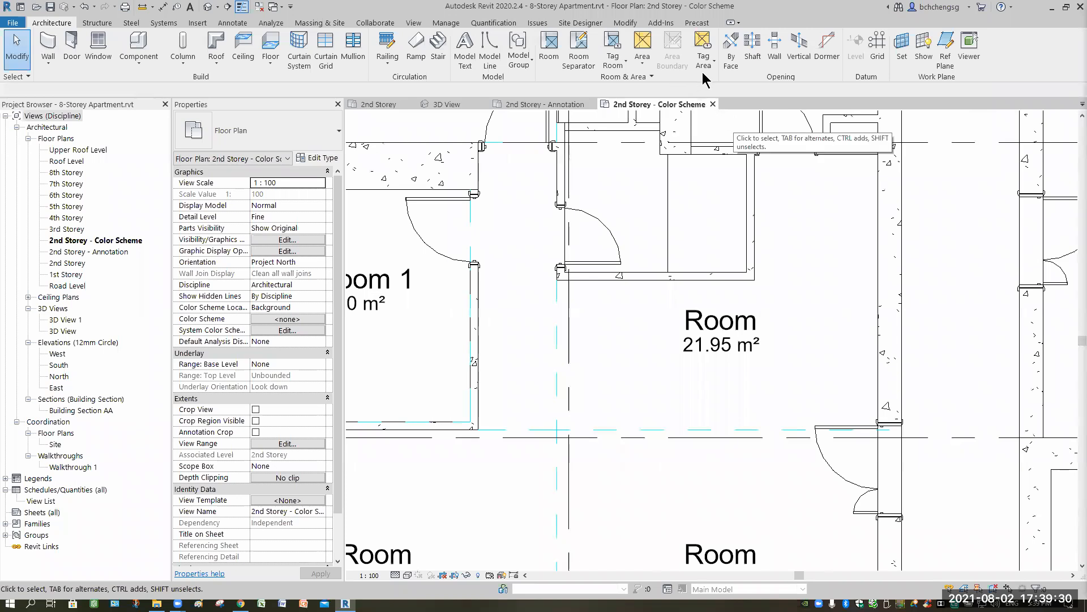
click(580, 59)
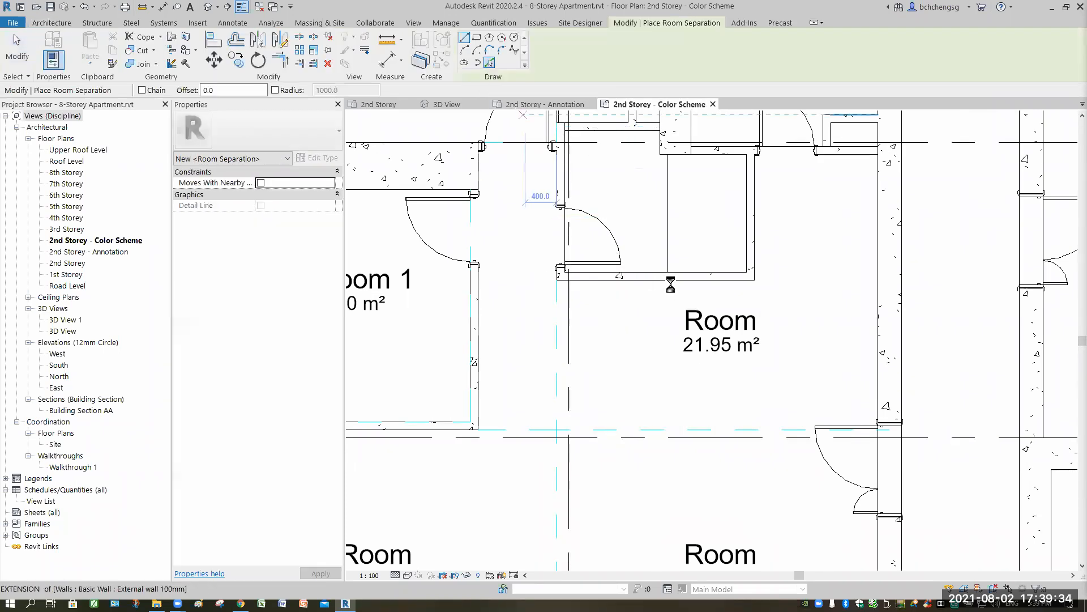
click(761, 241)
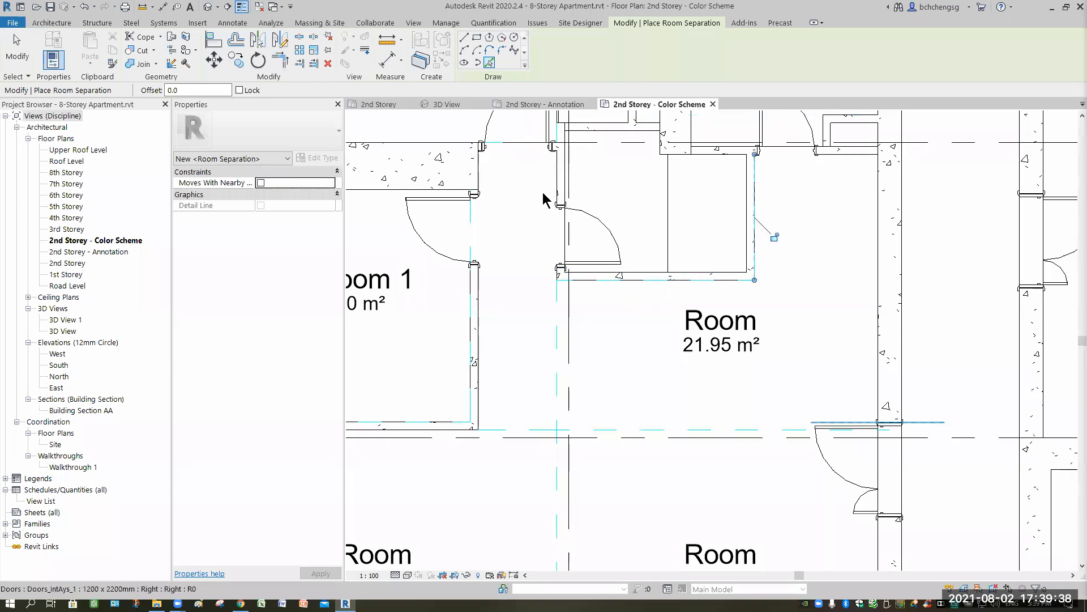
click(513, 222)
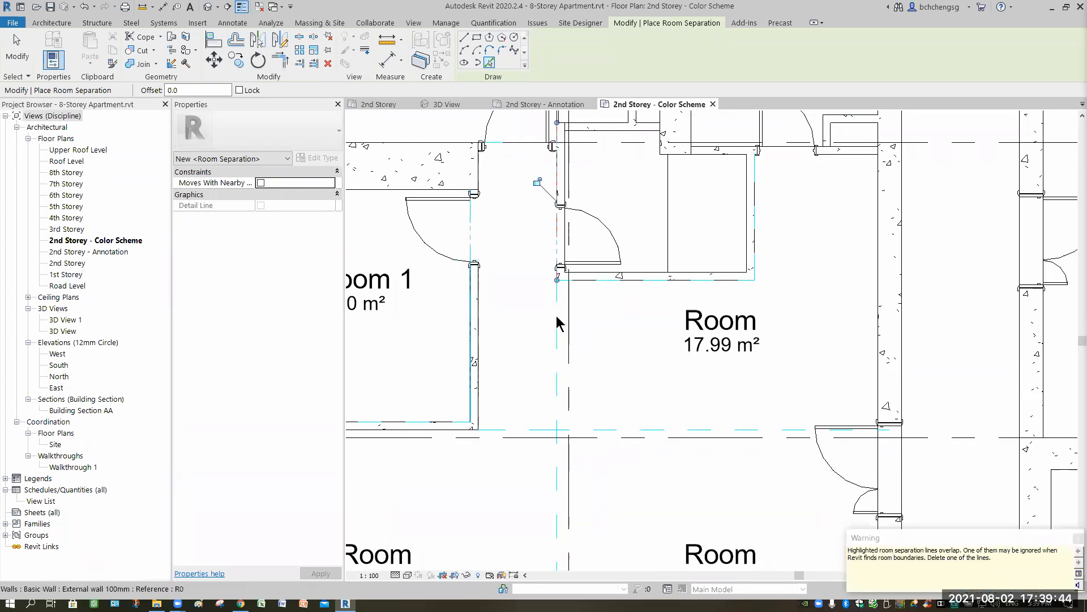
key(Escape)
key(Escape)
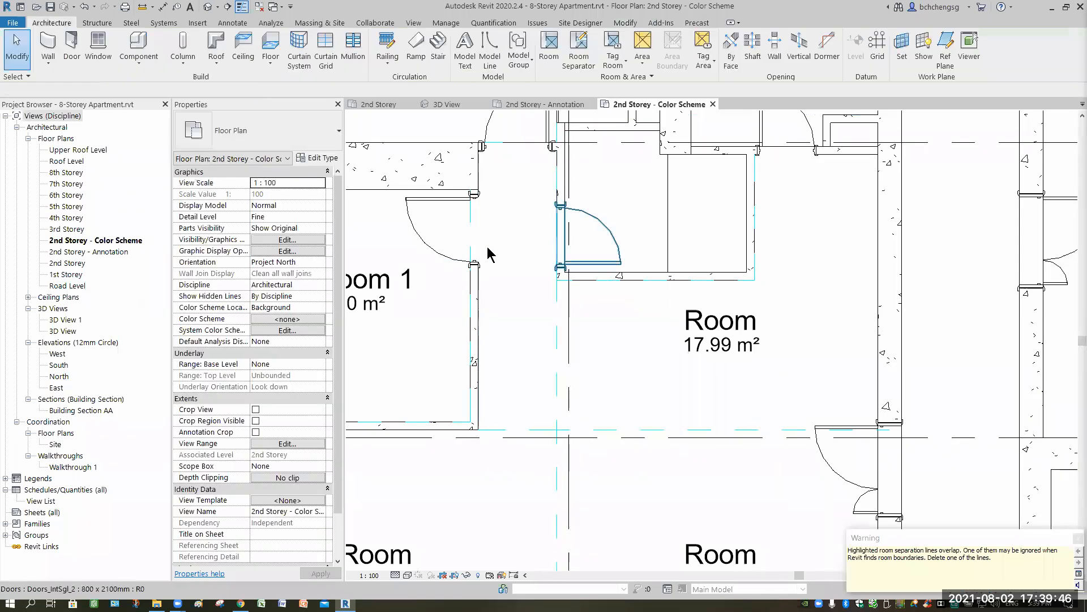
click(503, 262)
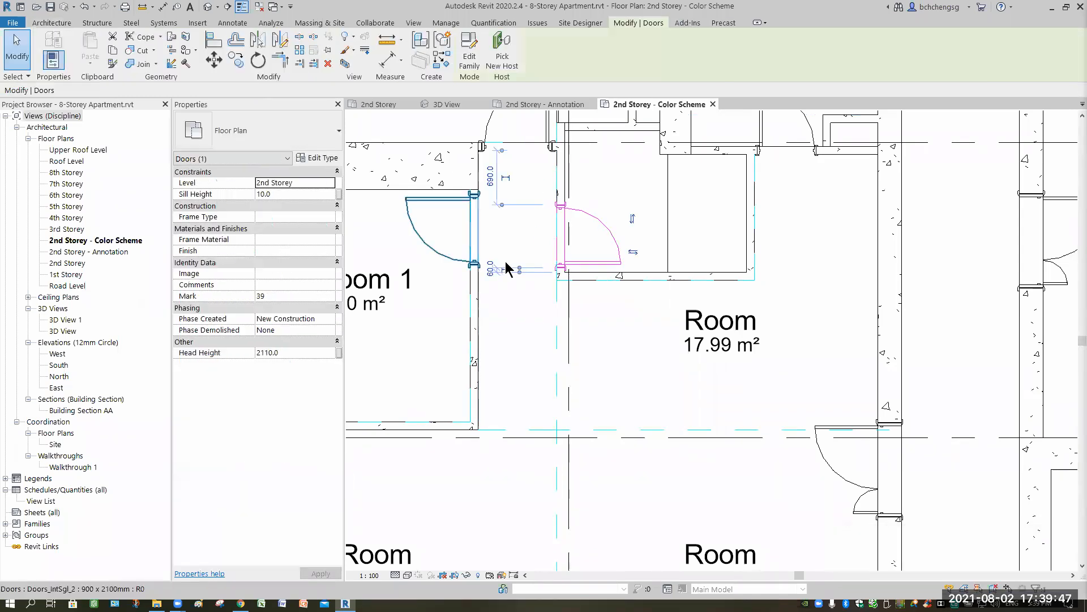
click(507, 206)
click(559, 190)
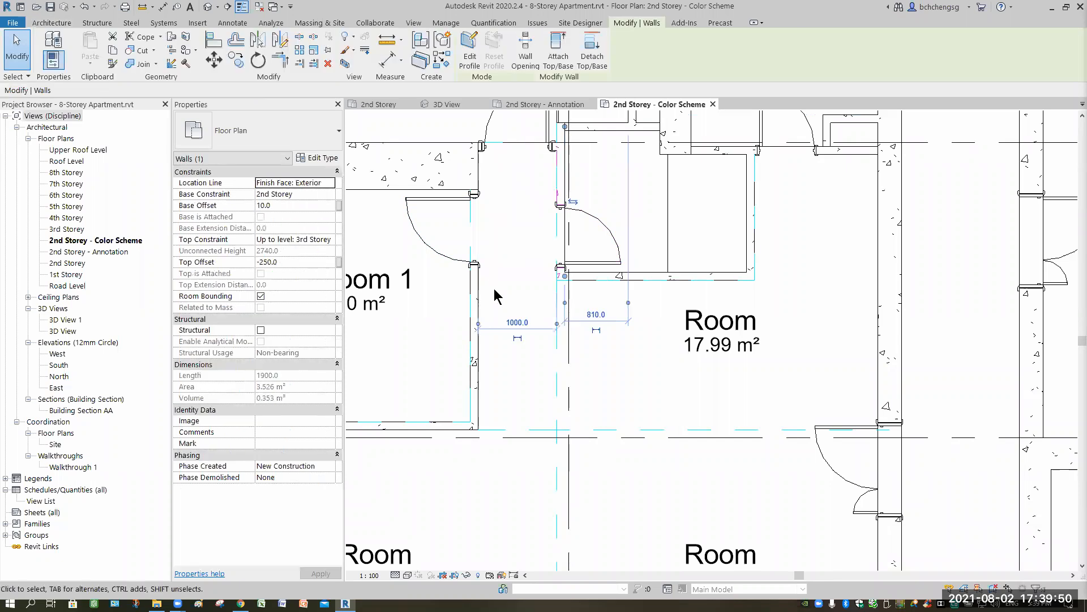
key(Escape)
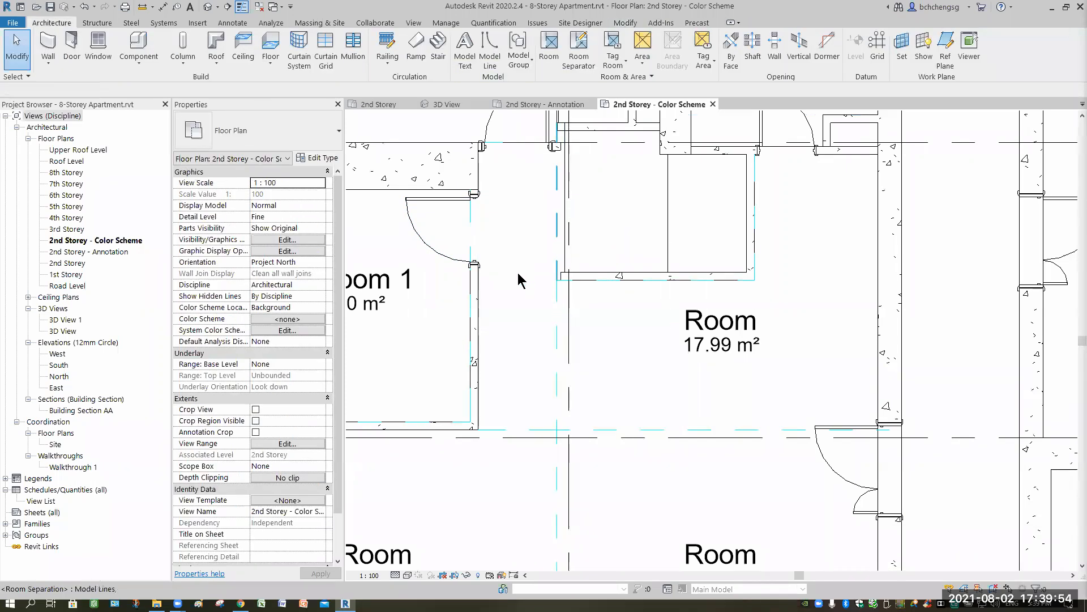
key(ctrl+z)
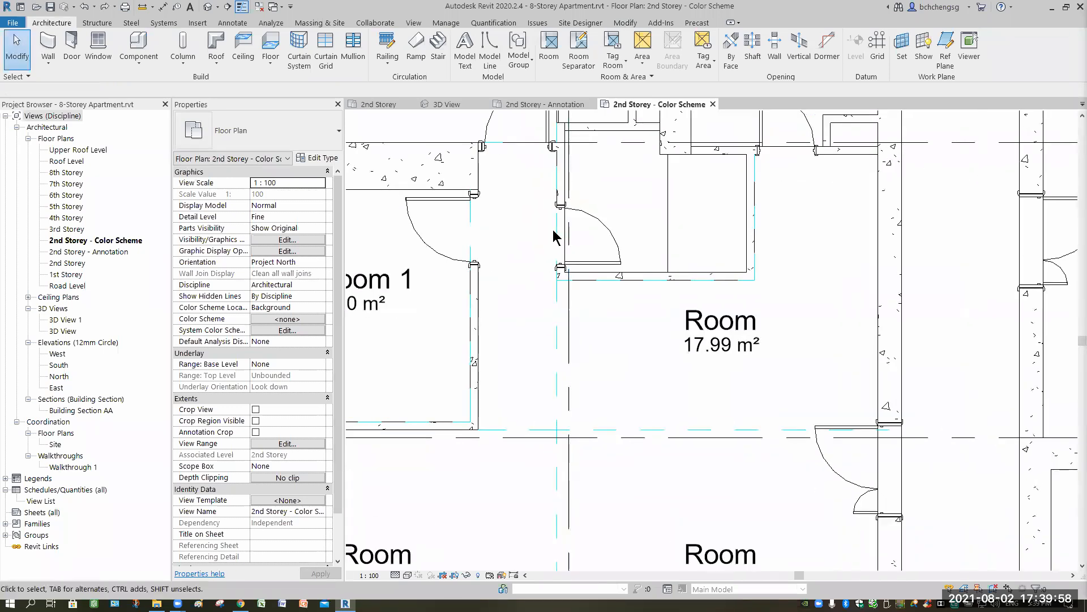
- Delete the overlapping 2000 mm separation line at the bathroom door wall and extend the vertical line up to the Master Bedroom door corner, 7300 mm long
click(509, 246)
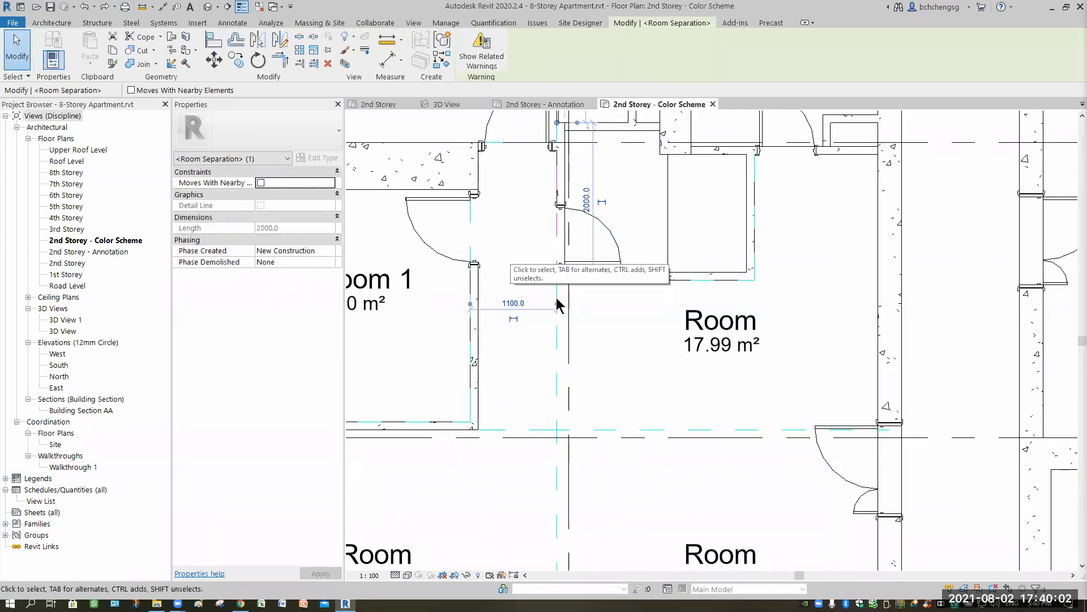
key(Delete)
click(553, 138)
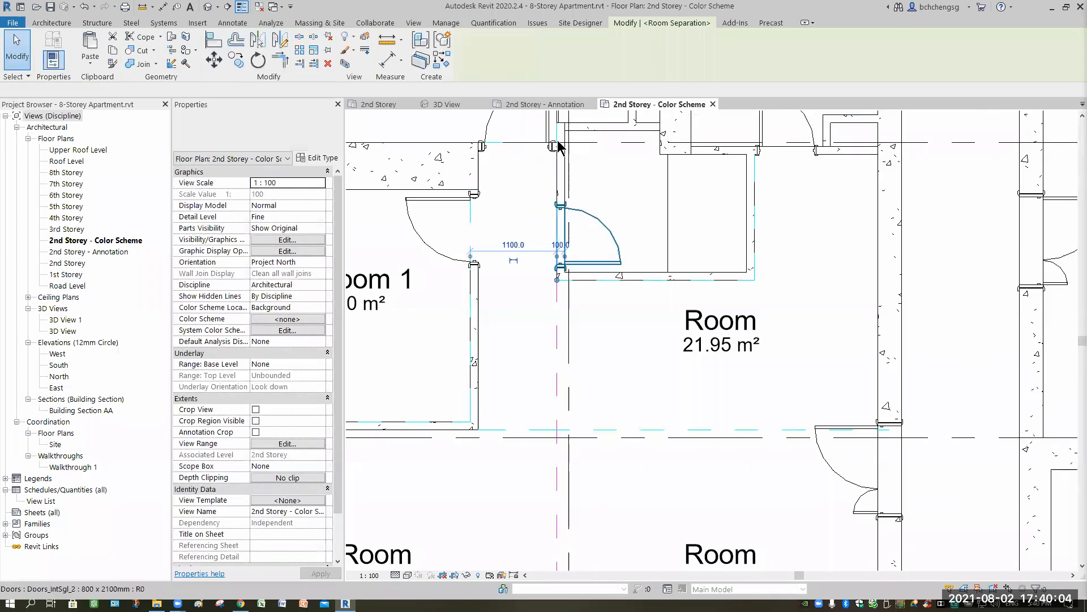
middle_drag(599, 180, 650, 296)
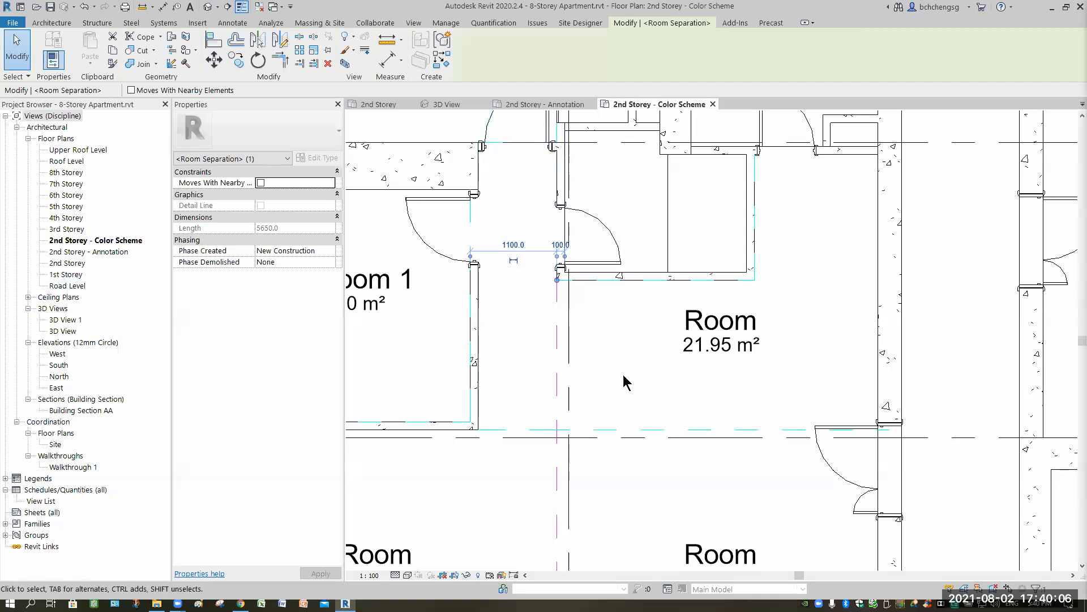
drag(607, 395, 607, 266)
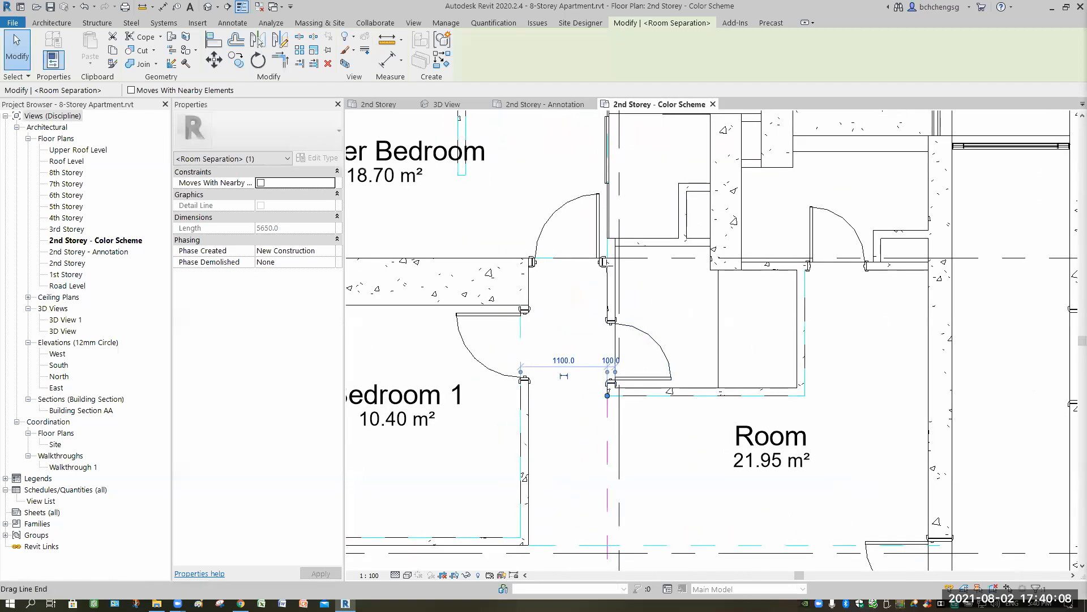
click(560, 306)
- Place a tagged room in the corridor between Bedroom 1 and the bathroom
scroll(554, 314, down, 2)
middle_drag(535, 116, 543, 73)
click(545, 63)
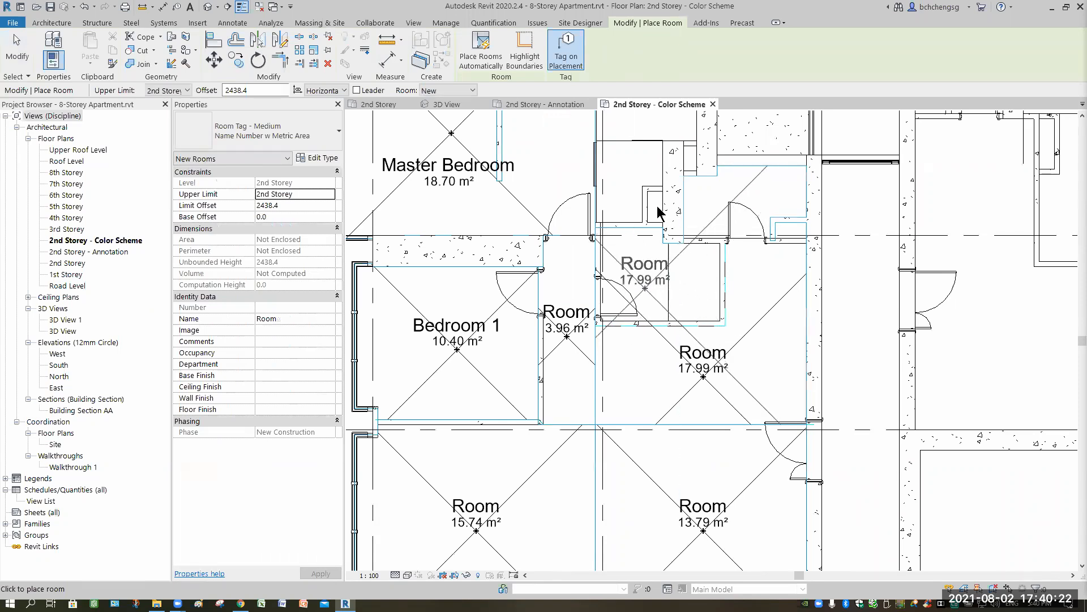
click(629, 172)
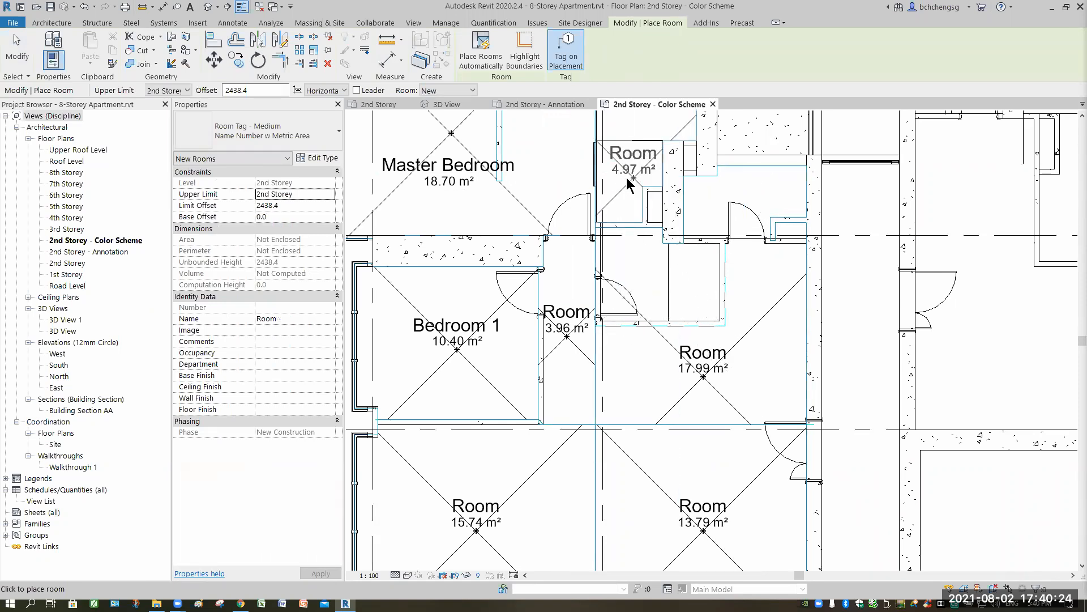
- Try to place a room in the service balcony area above the kitchen, and delete the redundant room
middle_drag(617, 169, 609, 266)
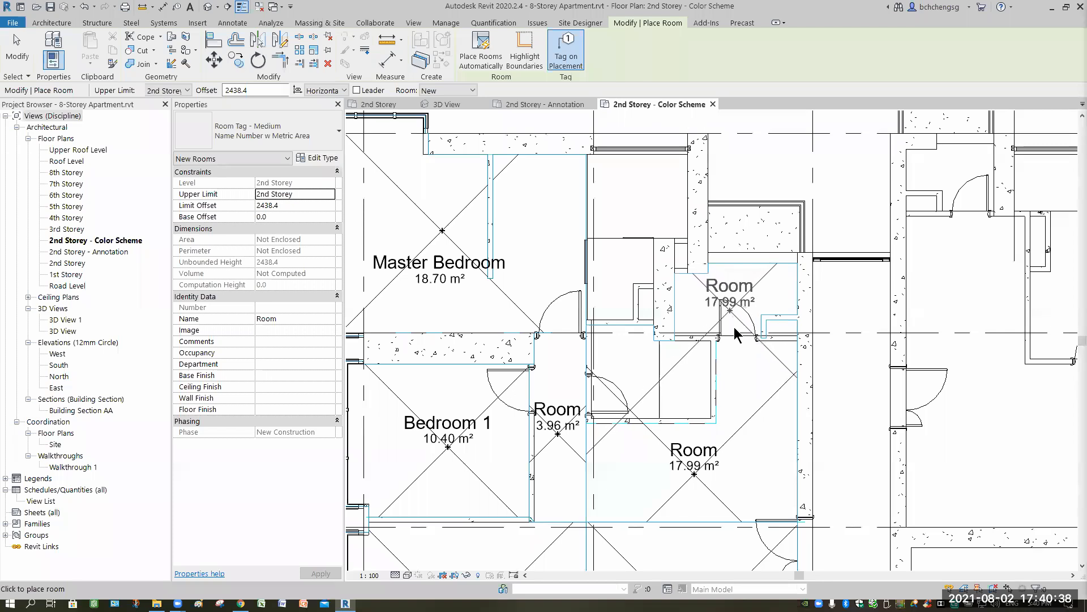
click(693, 473)
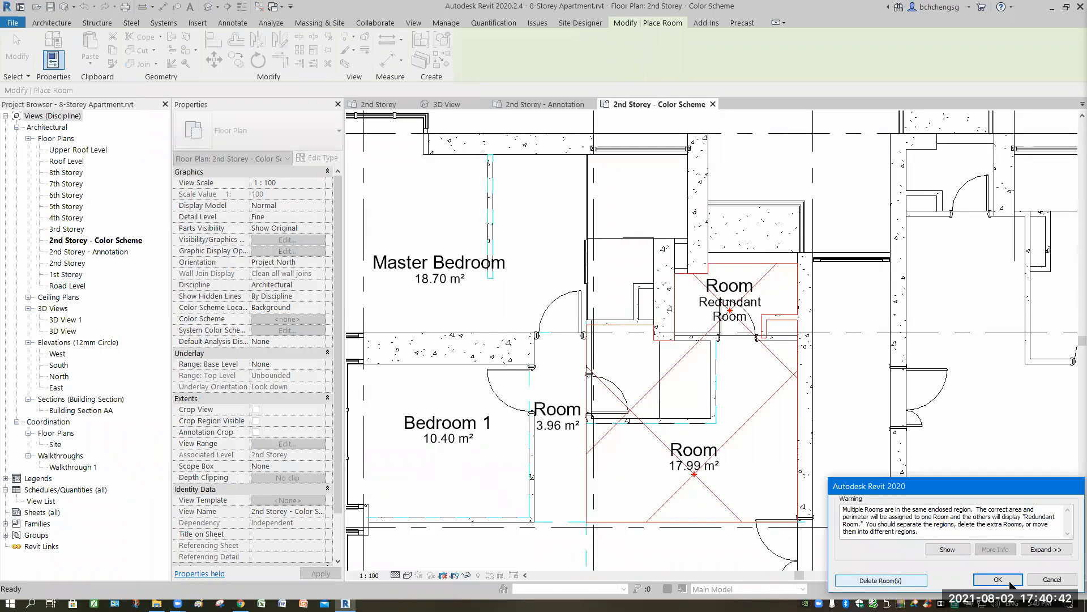
click(881, 580)
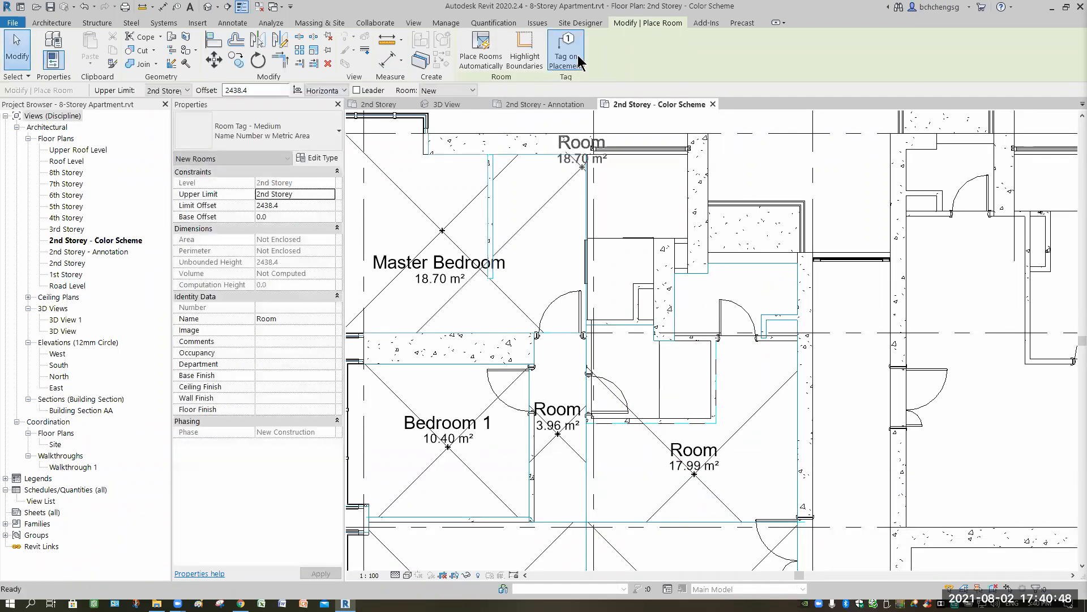
key(Escape)
- Draw a horizontal 750 mm room separation line across the service balcony door opening
key(r)
key(s)
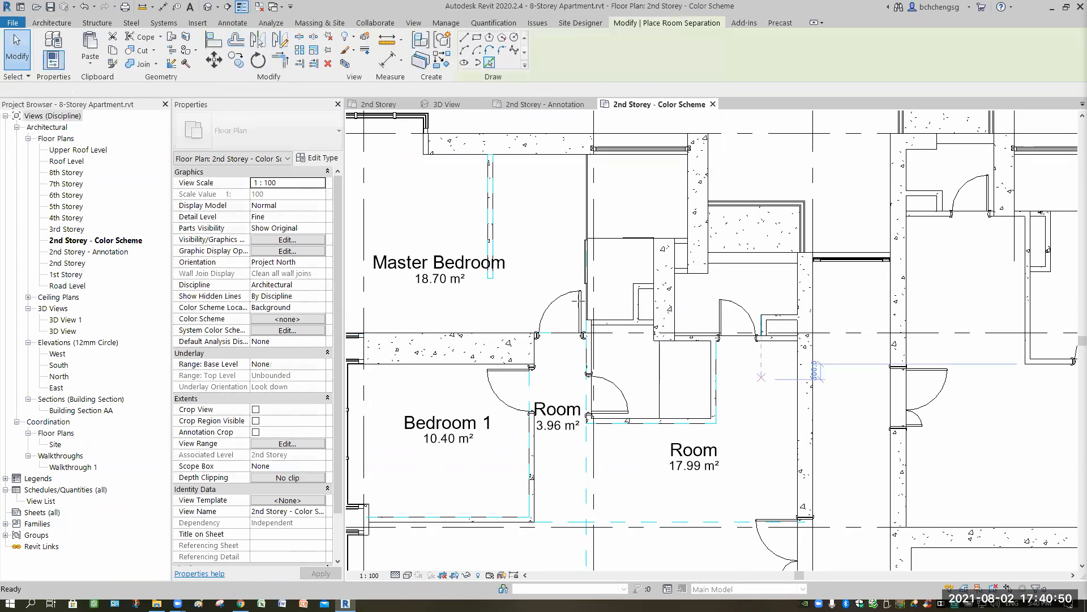
scroll(750, 371, up, 3)
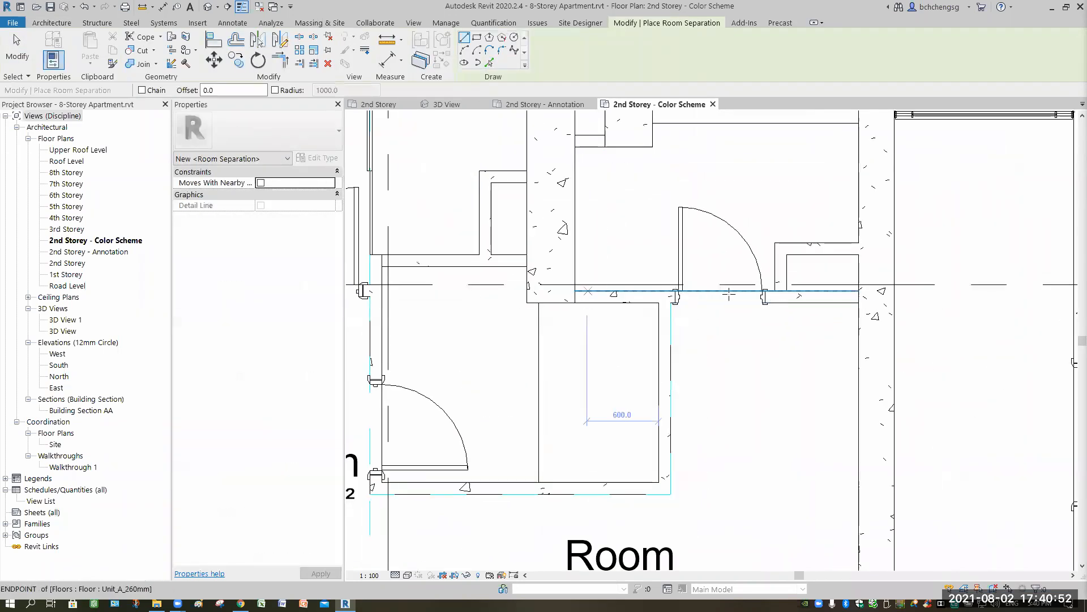
click(675, 291)
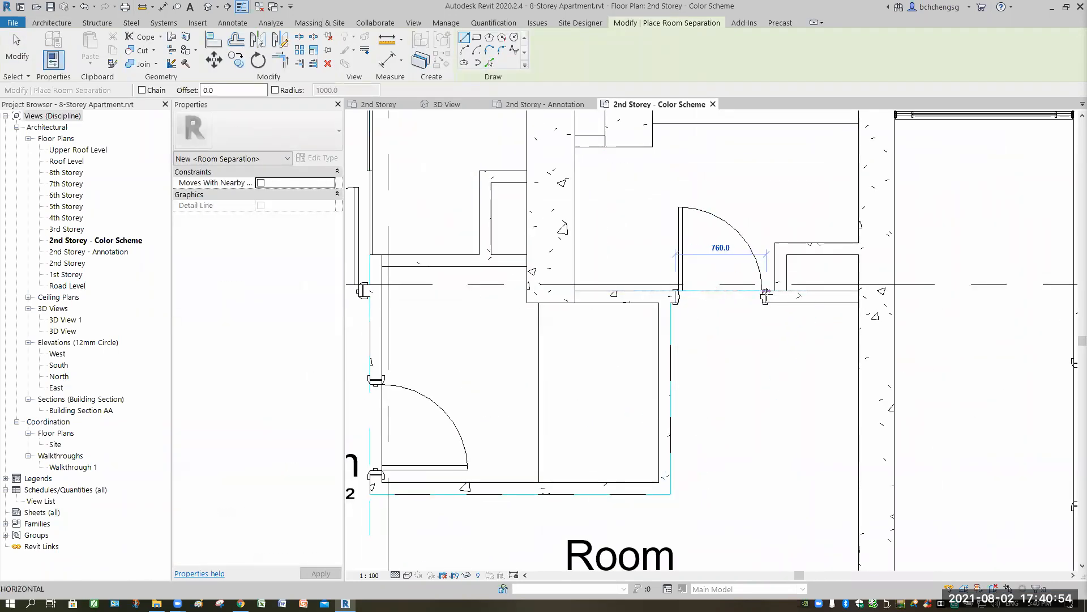
scroll(768, 291, up, 4)
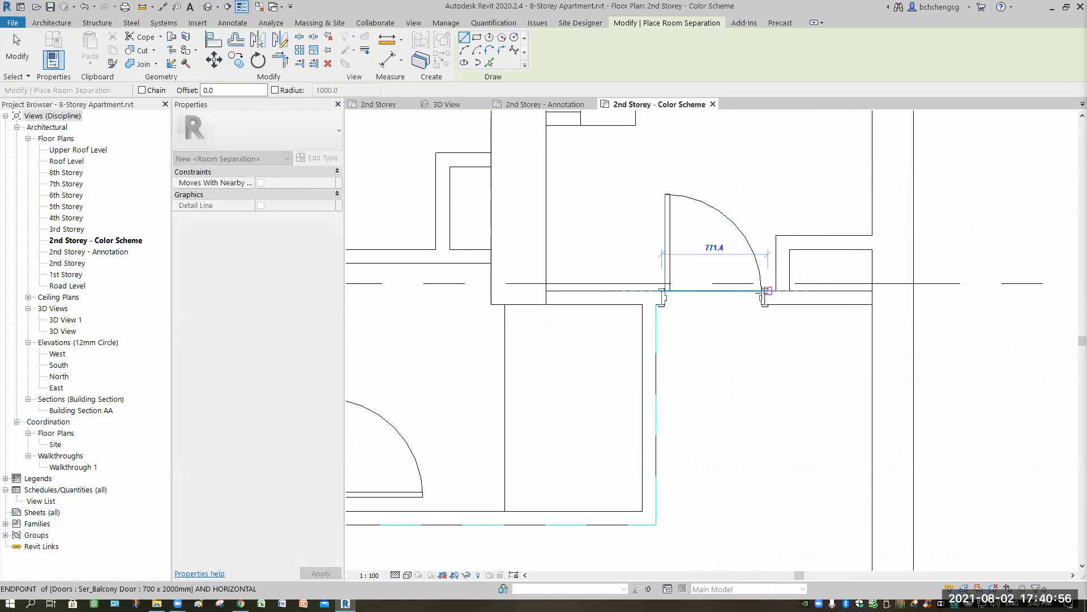
click(779, 407)
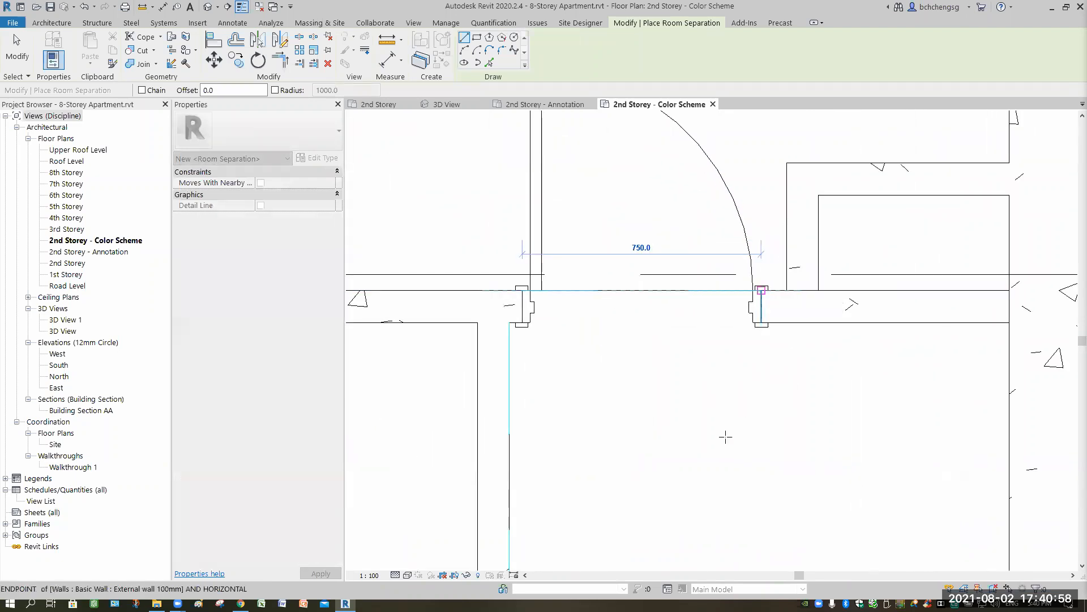
scroll(799, 481, down, 1)
middle_drag(668, 413, 786, 480)
key(Escape)
scroll(760, 471, down, 2)
middle_drag(528, 141, 496, 133)
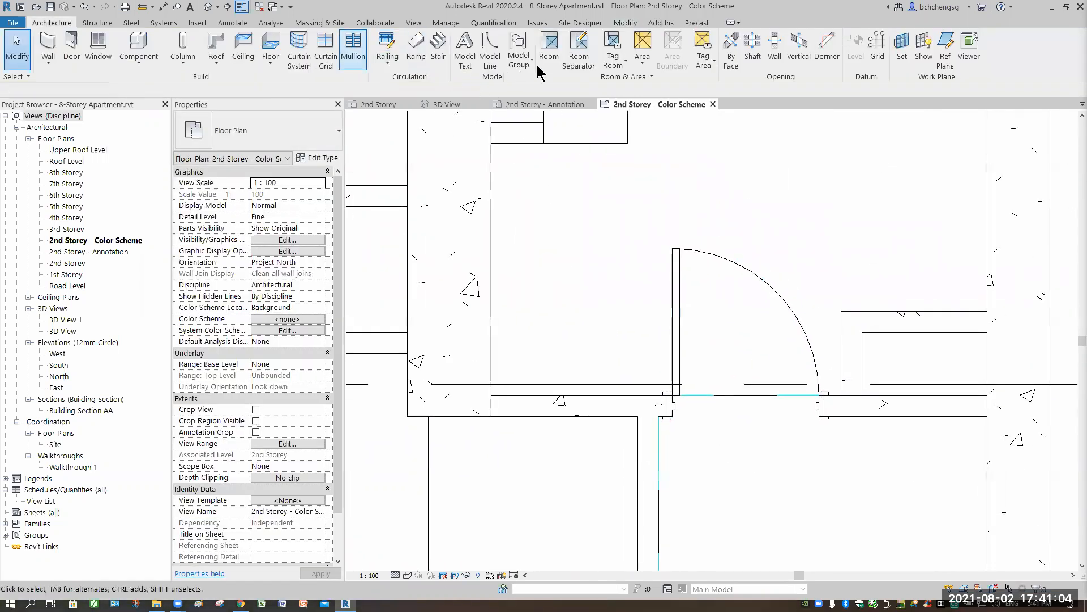
key(r)
key(m)
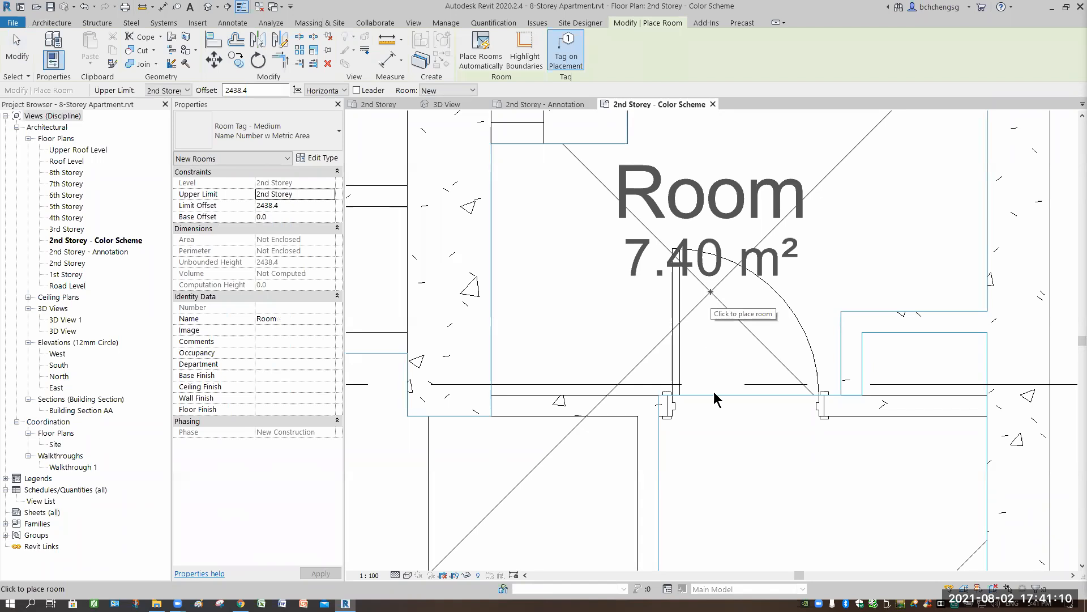
key(Escape)
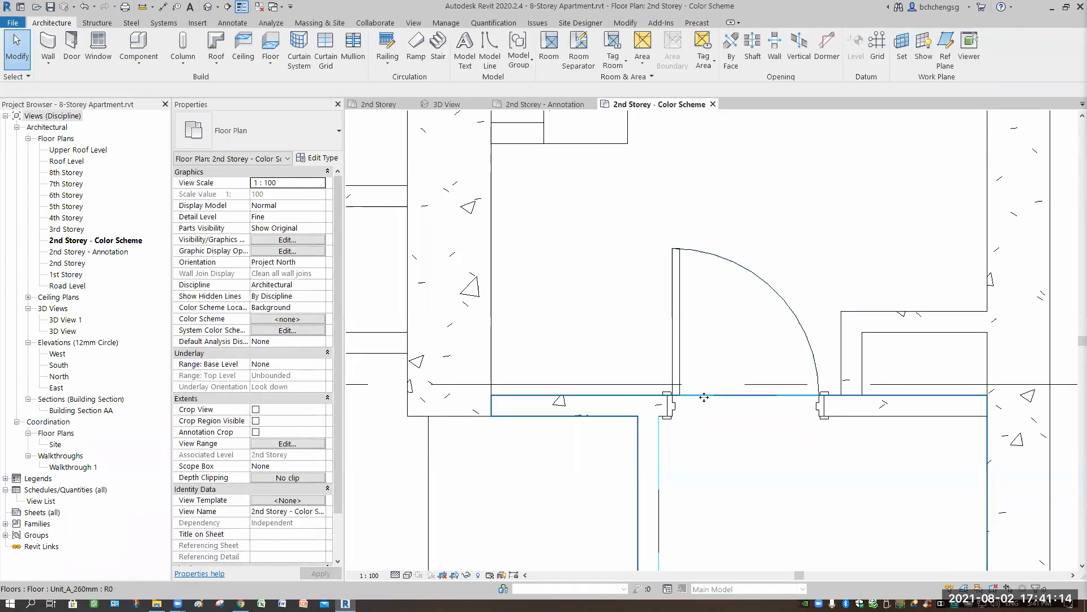
- Extend the room separation line at the service balcony door to the adjacent wall's inner corner, making it 1590 mm long
click(667, 394)
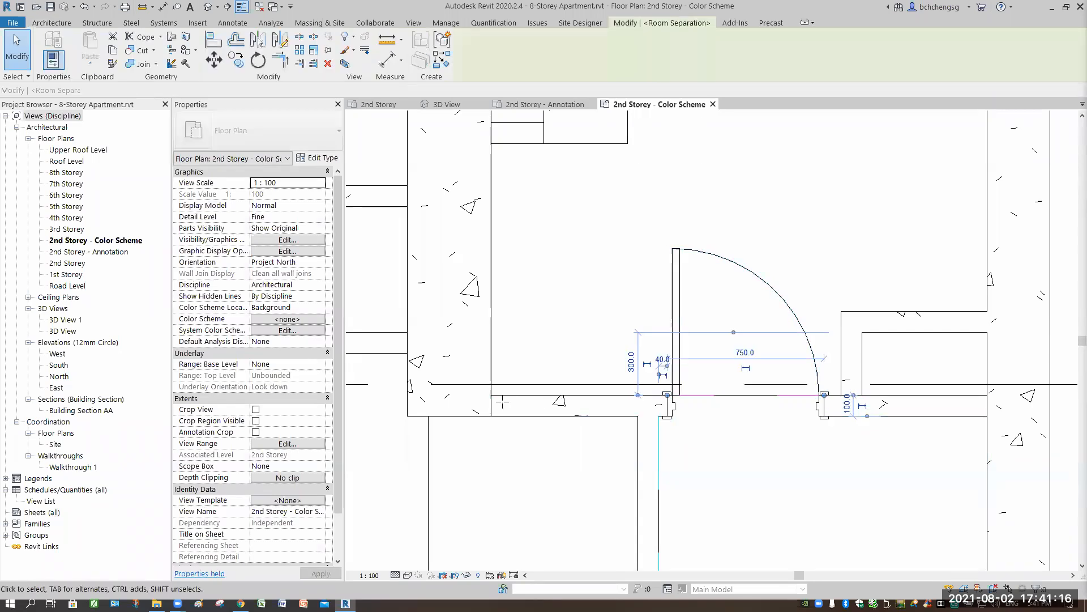
drag(667, 395, 493, 397)
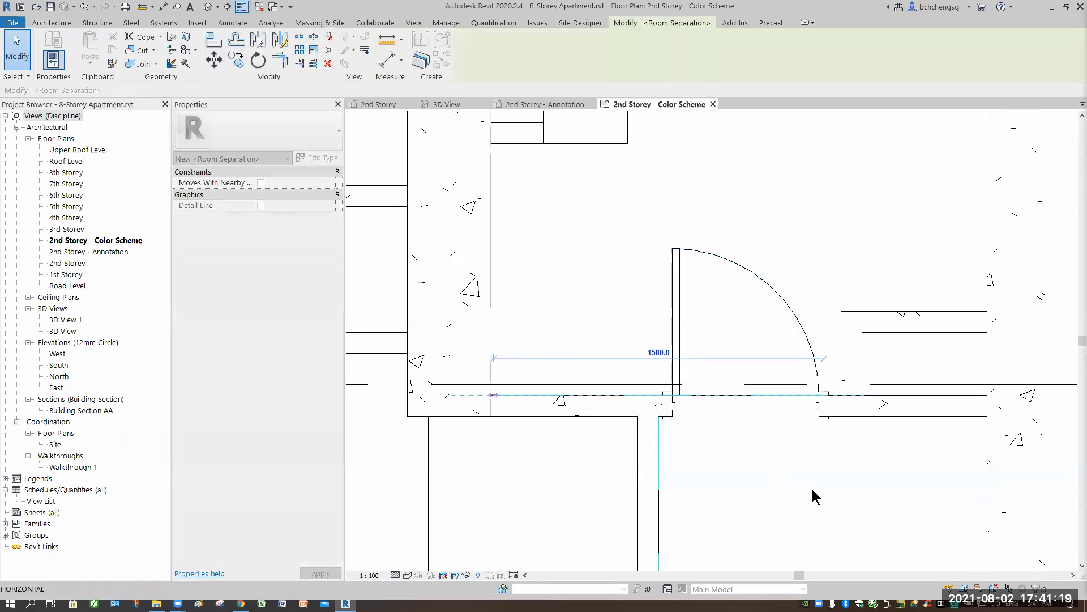
click(775, 440)
- Place a tagged room in the service balcony area above the kitchen
scroll(730, 396, down, 3)
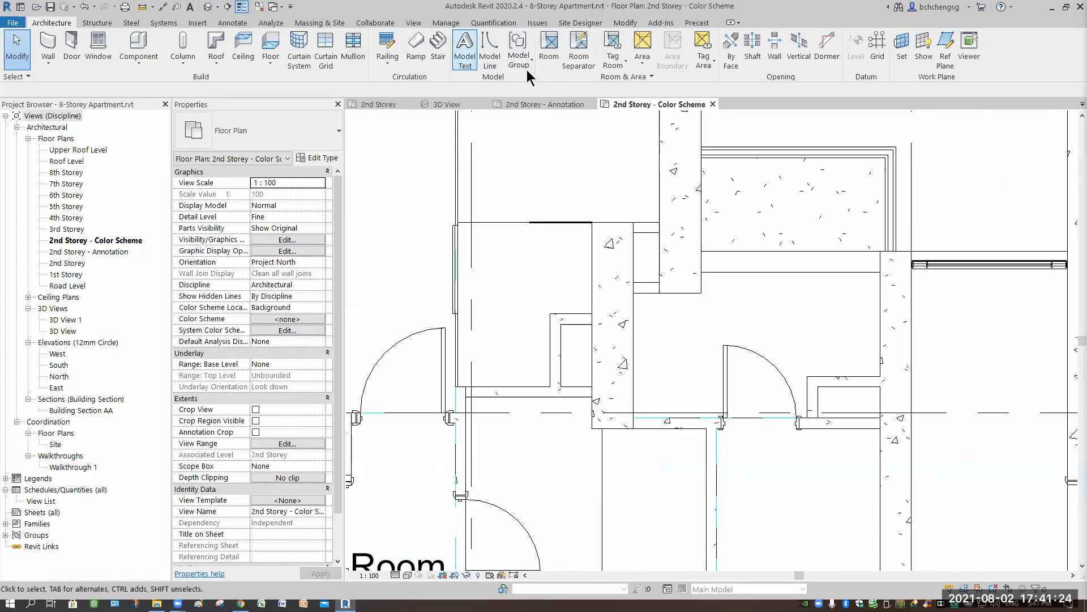
click(552, 63)
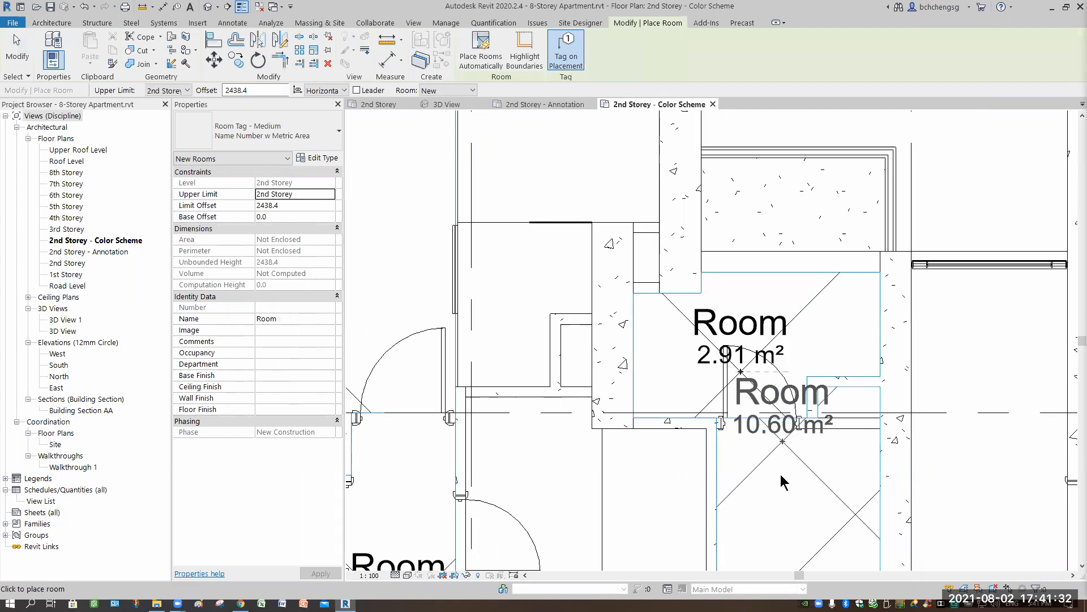
key(Escape)
- Rename the 15.74 m² room below Bedroom 1 as Living
middle_drag(801, 318, 796, 356)
scroll(781, 342, down, 3)
middle_drag(577, 205, 583, 250)
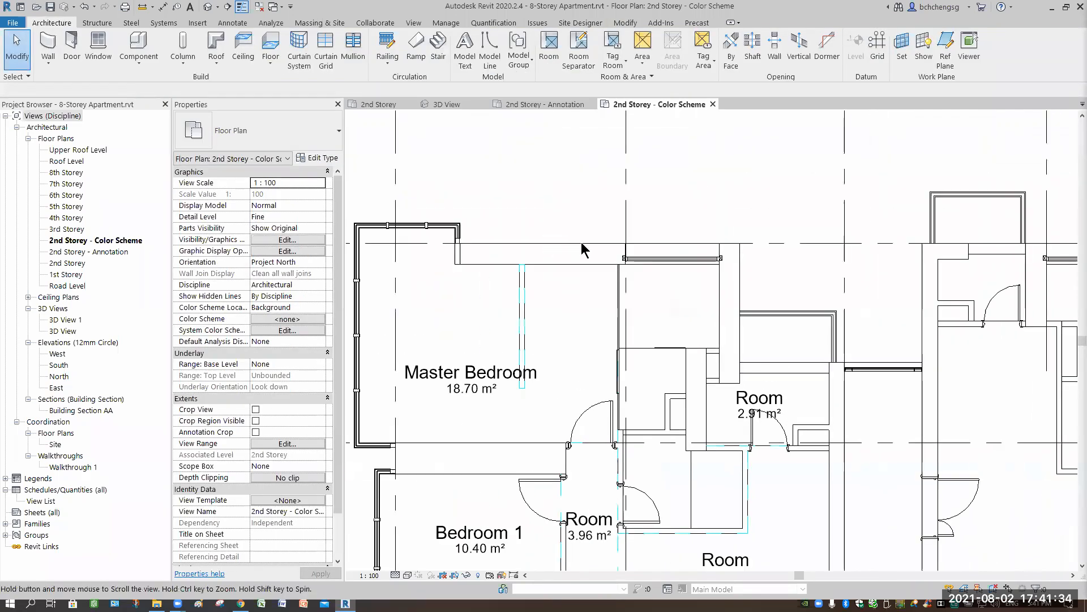
middle_drag(555, 456, 583, 299)
scroll(569, 328, down, 1)
middle_drag(572, 443, 527, 372)
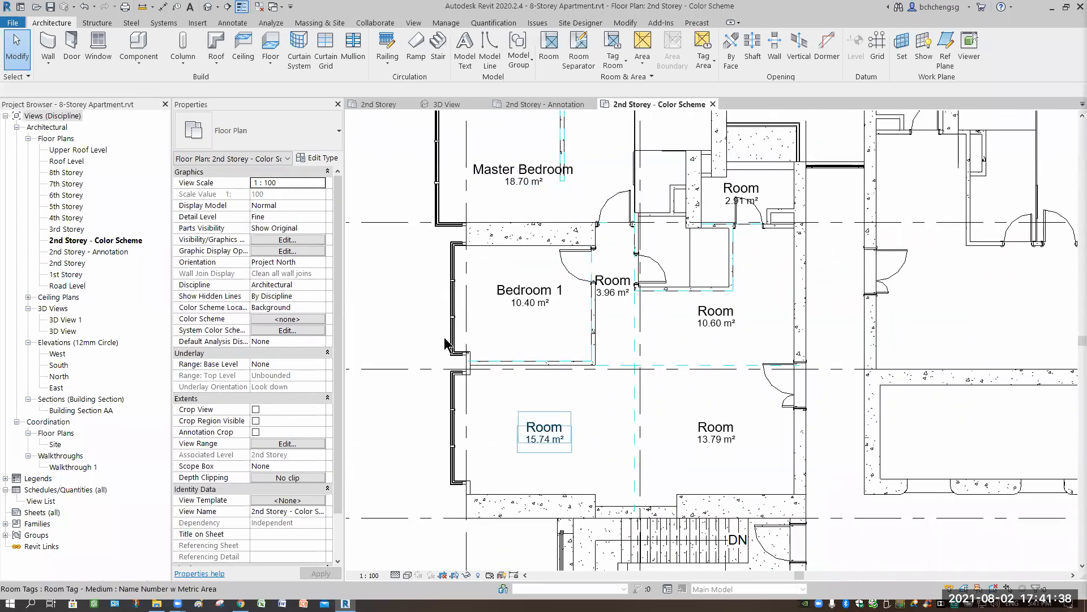
click(544, 445)
click(308, 317)
text(Living)
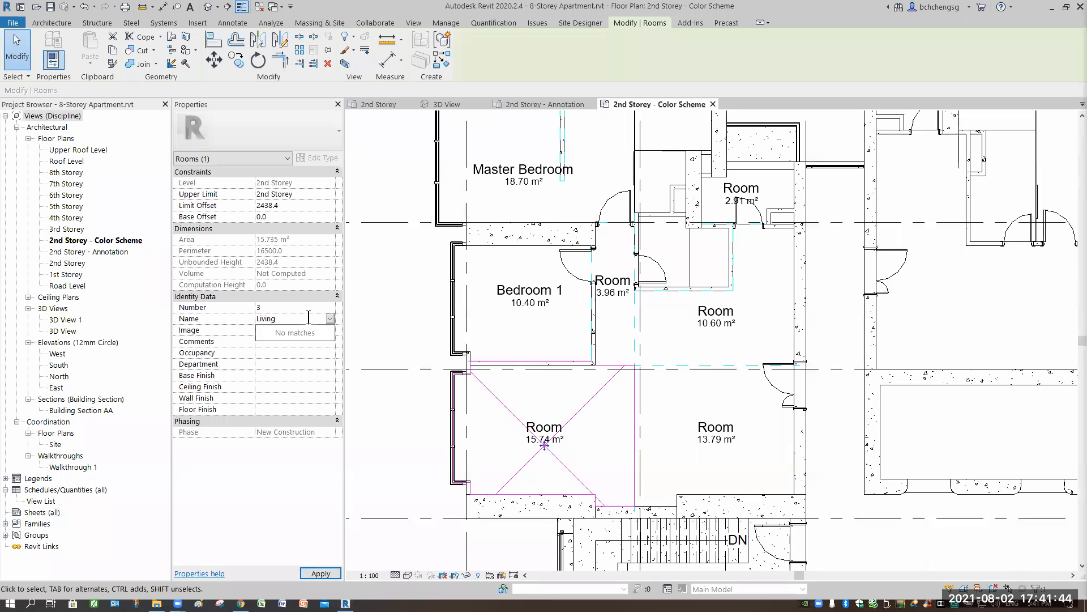
key(Return)
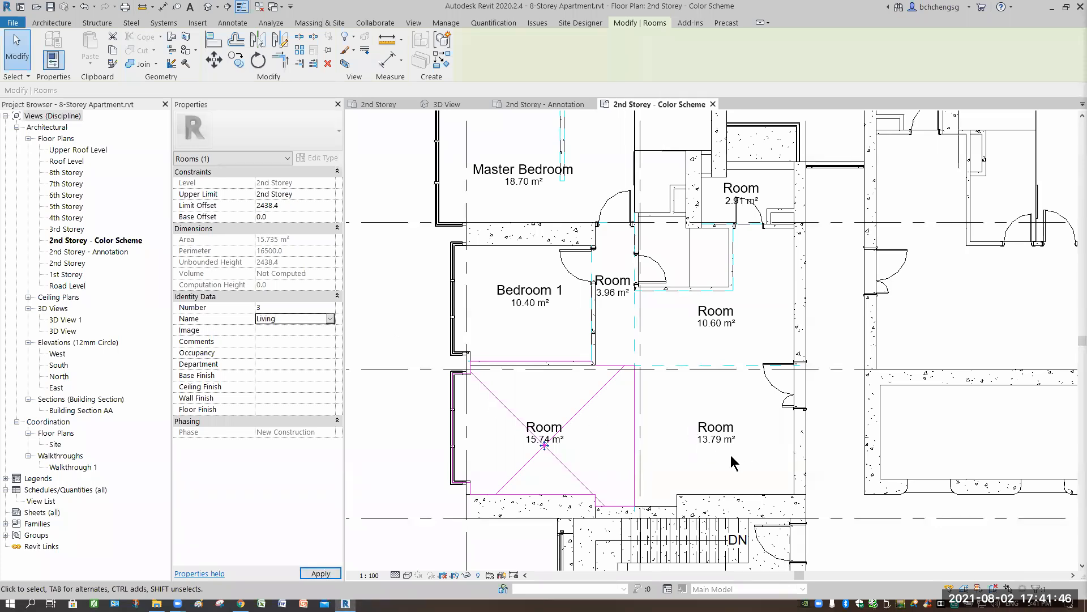
- Rename the 13.79 m² room beside Living as Dining
click(728, 459)
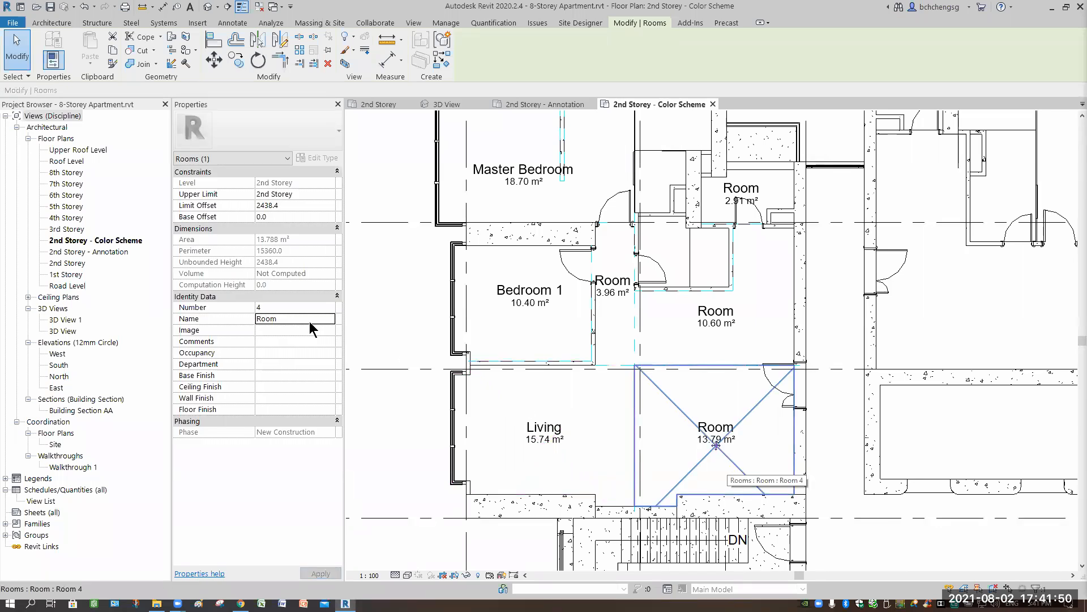
click(302, 319)
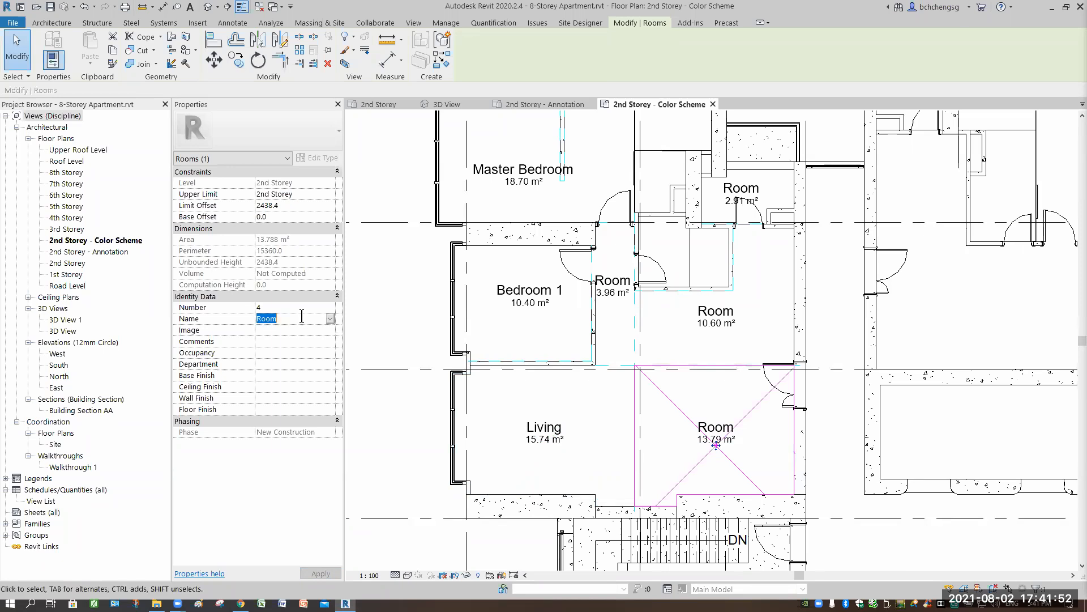
text(Di)
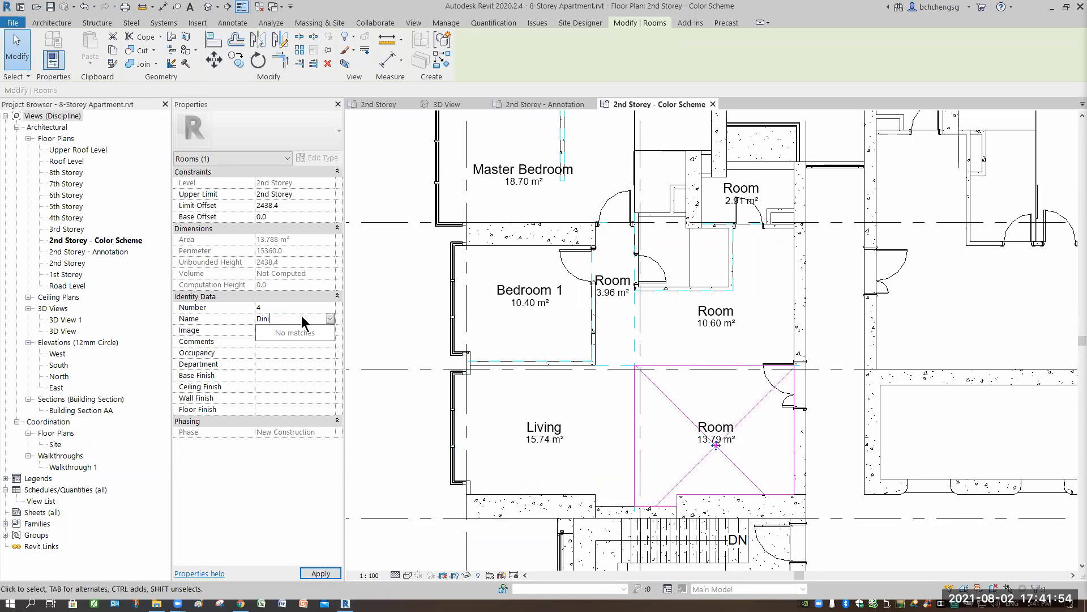
text(ning)
key(Return)
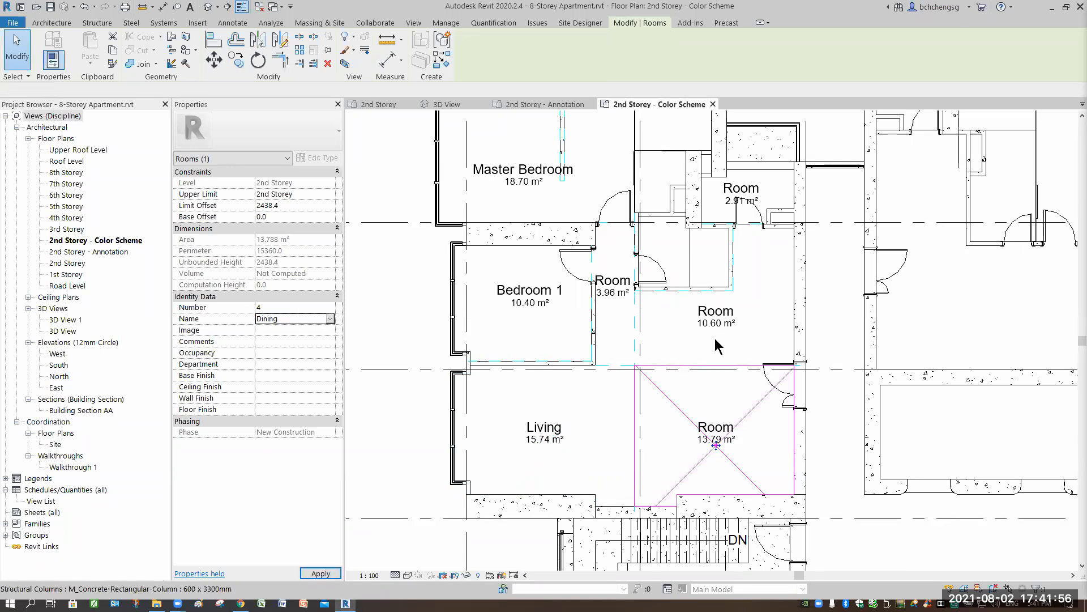
- Rename the 10.60 m² room above Dining as Kitchen
click(287, 317)
text(Ki)
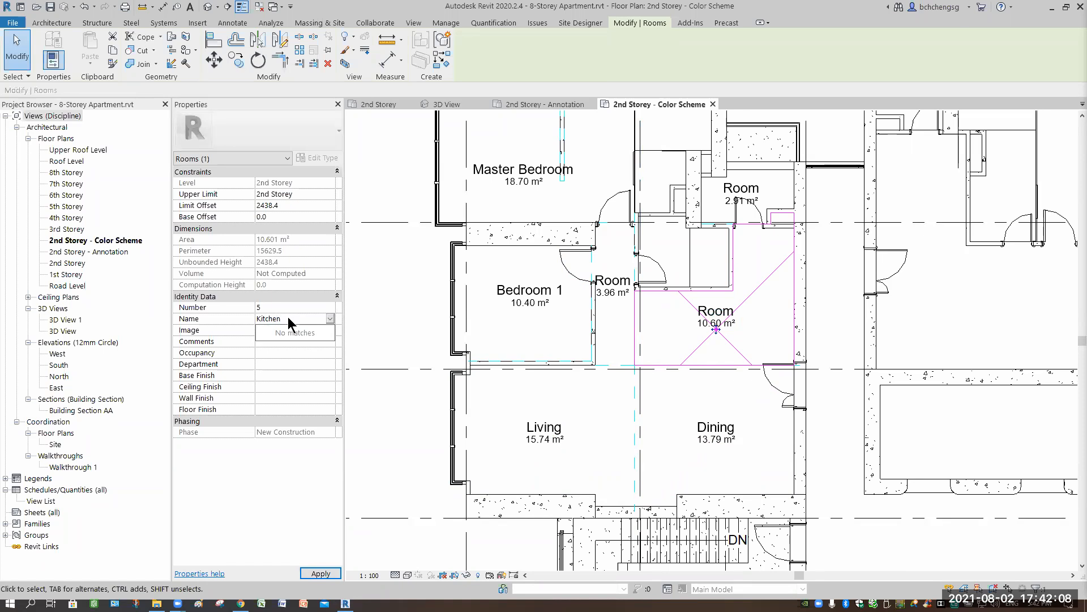
text(tchen)
key(Return)
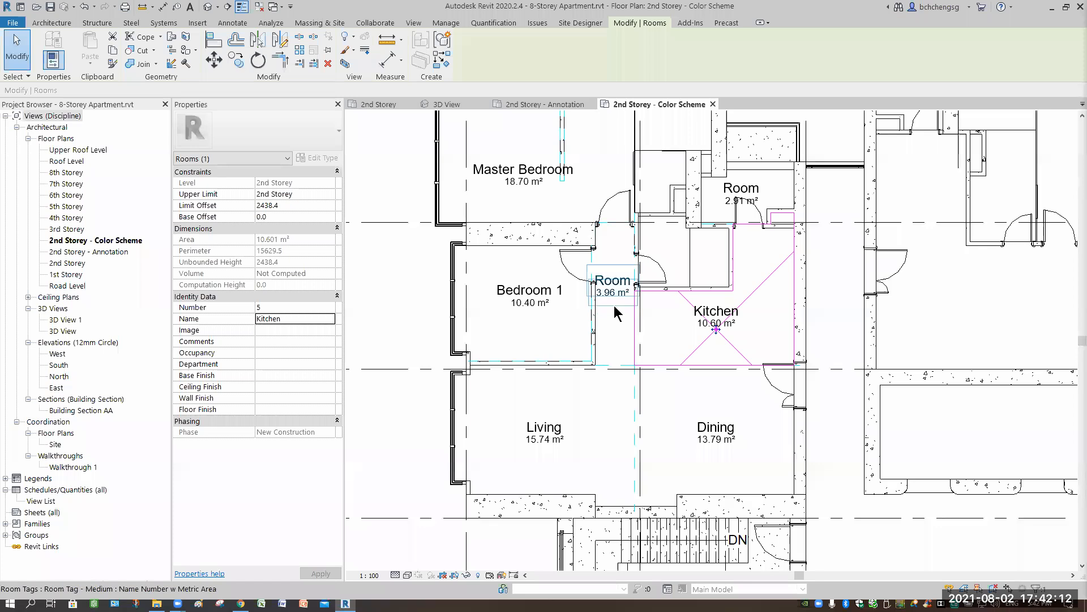
- Rename the narrow room between Bedroom 1 and the bathroom as Corridor
click(584, 335)
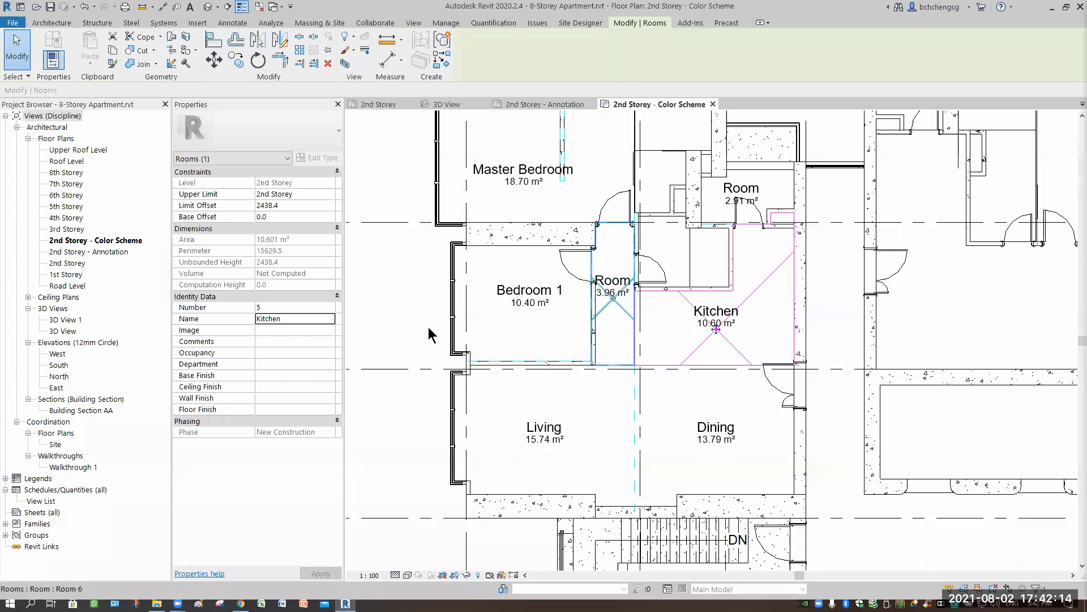
click(293, 317)
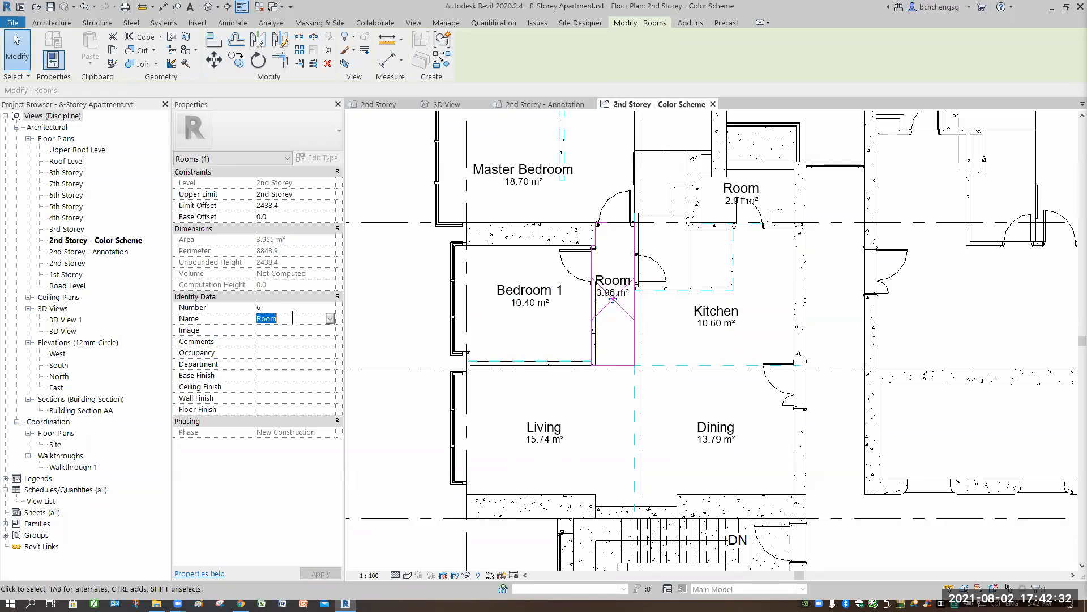
text(Corridor)
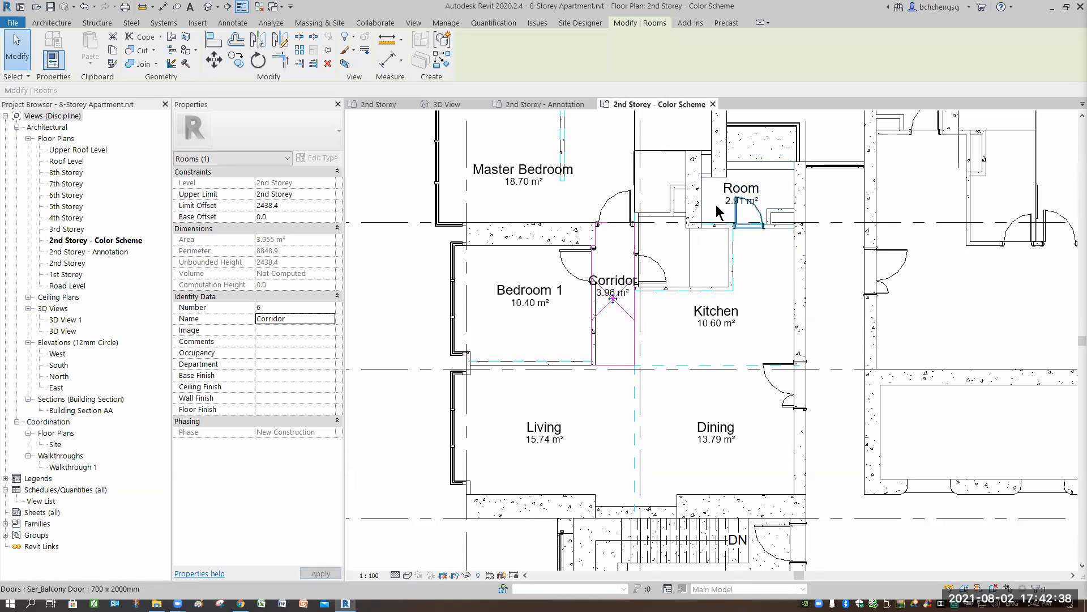
- Rename the service balcony room above the kitchen as Yard
scroll(727, 234, up, 3)
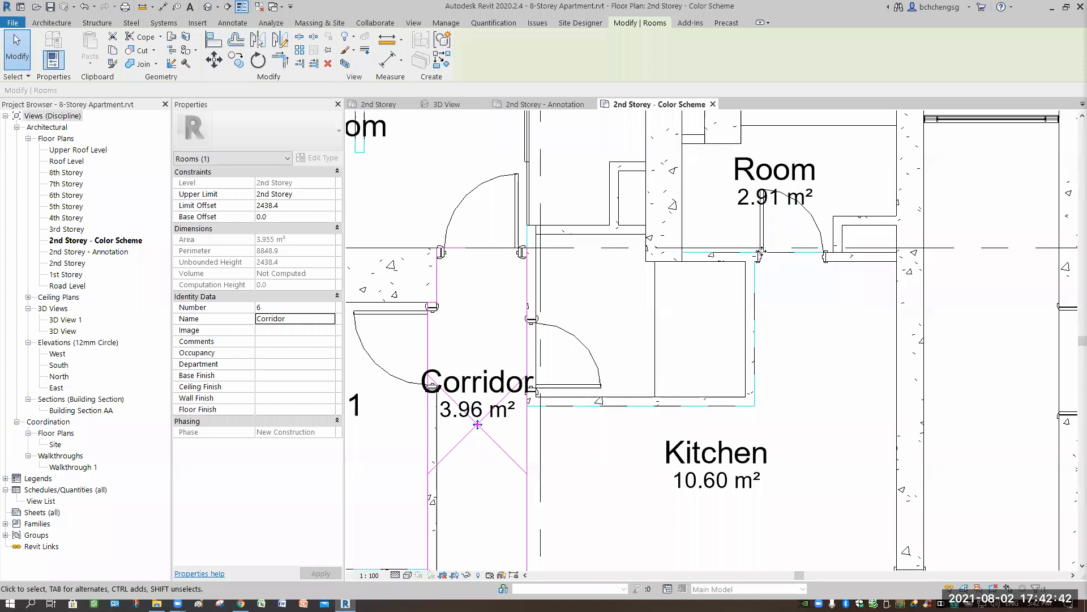
click(306, 317)
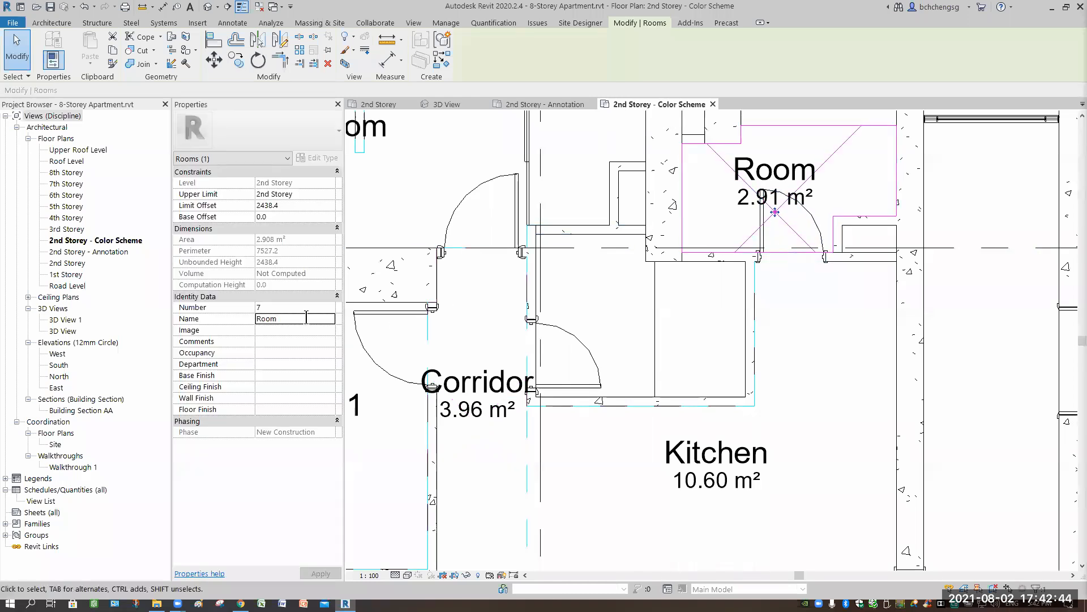
click(306, 317)
text(Yard)
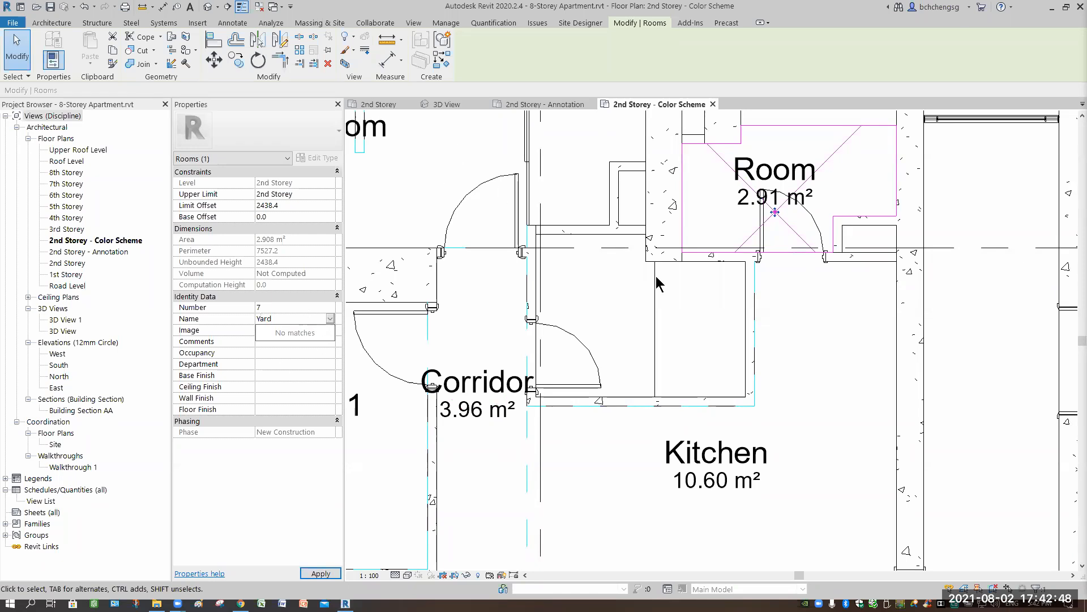
click(596, 470)
- Review the named rooms and their area tags, then the whole floor plan with its grids
scroll(596, 470, down, 3)
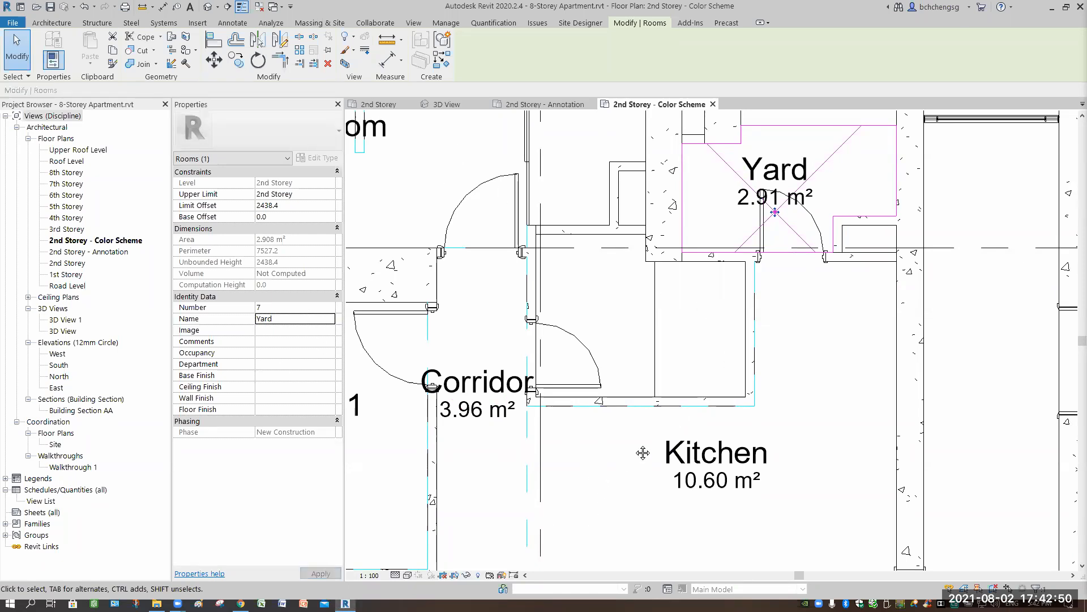
middle_drag(633, 443, 706, 384)
scroll(658, 403, down, 2)
middle_drag(744, 434, 744, 343)
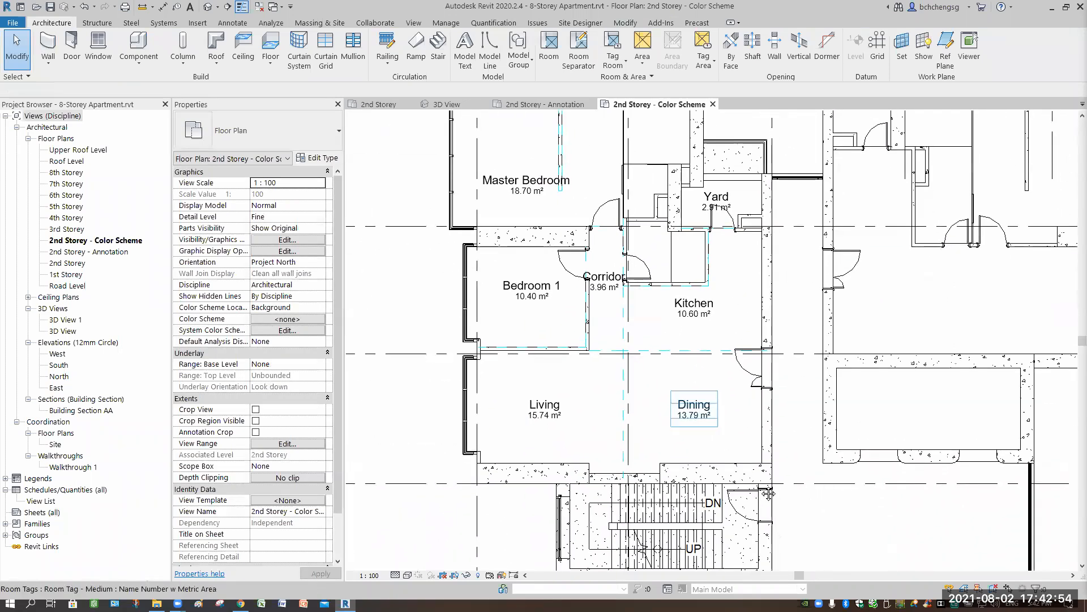
scroll(674, 407, down, 1)
middle_drag(837, 477, 820, 413)
scroll(821, 409, down, 2)
scroll(603, 324, down, 3)
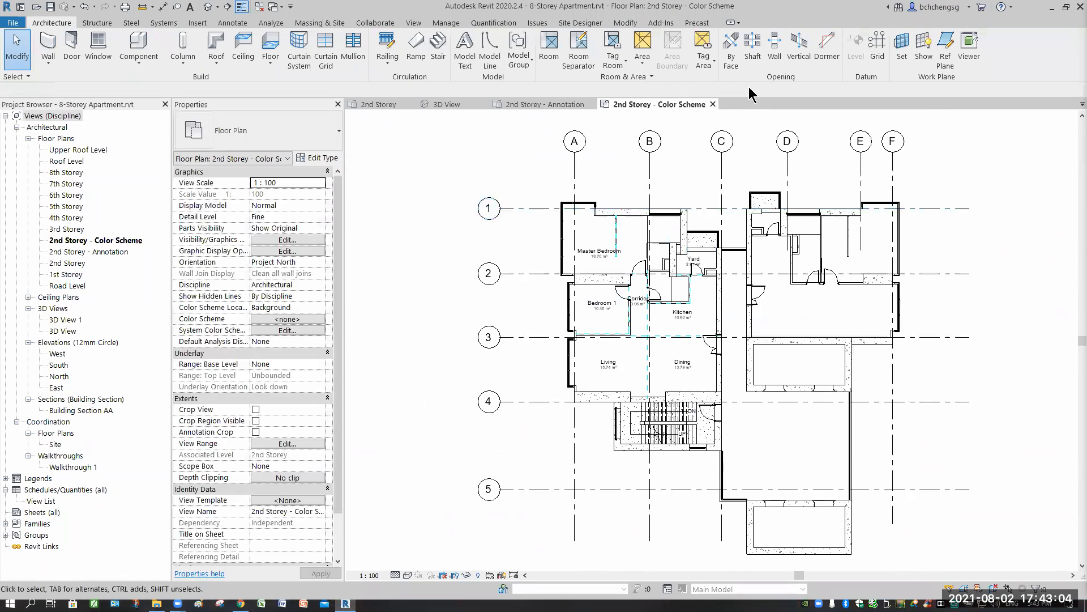
click(414, 23)
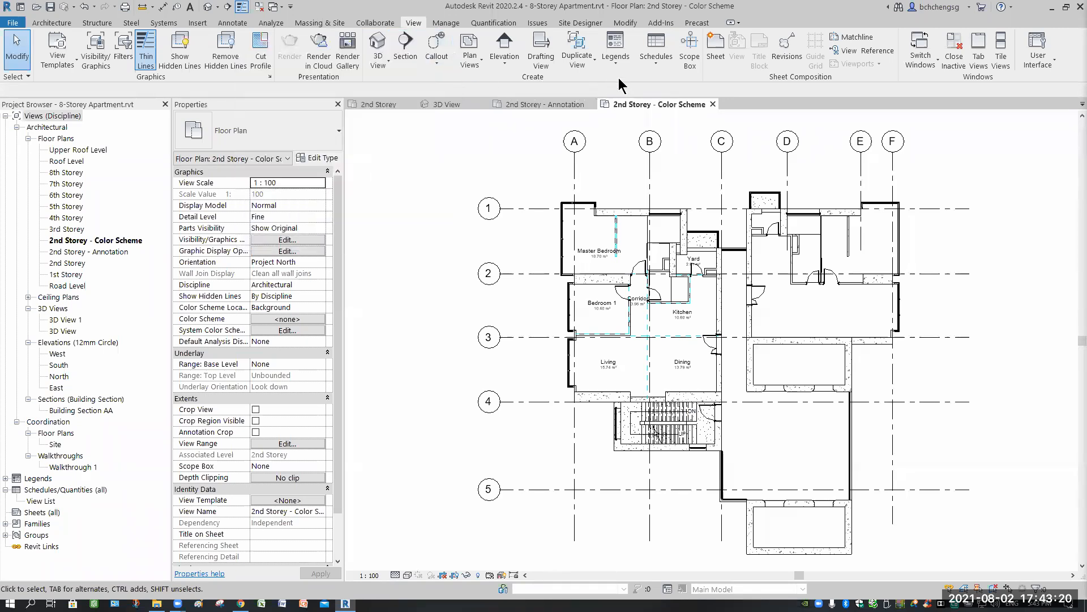
click(660, 68)
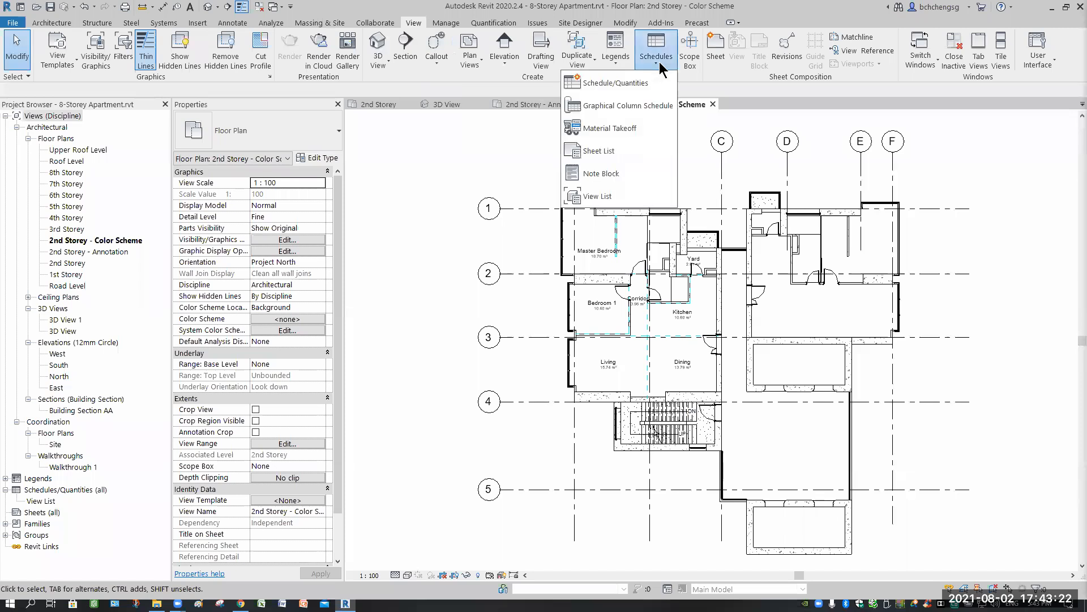
click(652, 63)
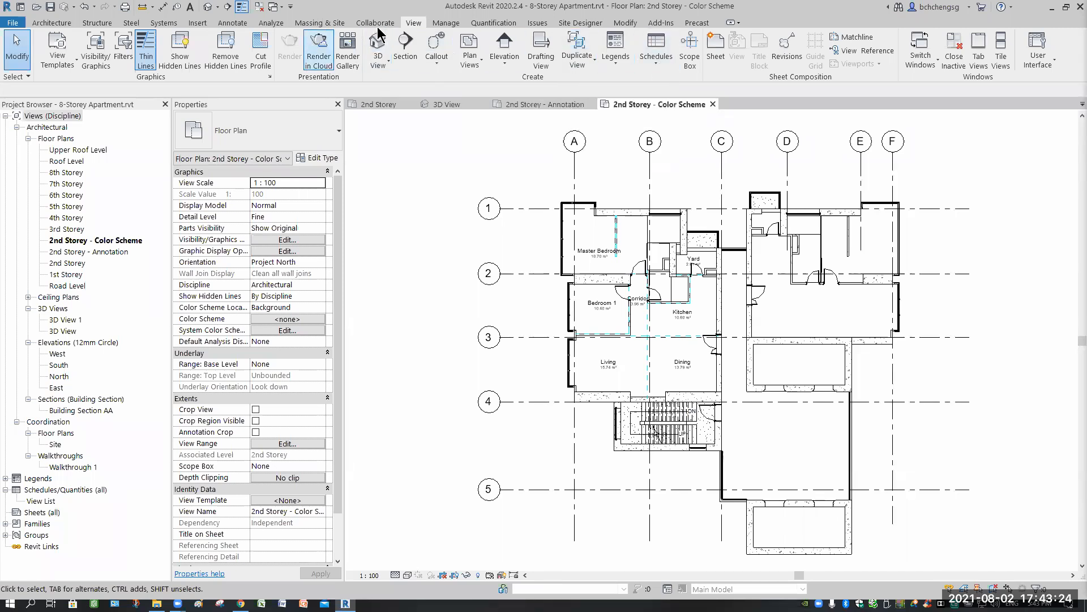
- Place a color fill legend in the empty area beside the floor plan, outside the grid 3 bubble
click(232, 24)
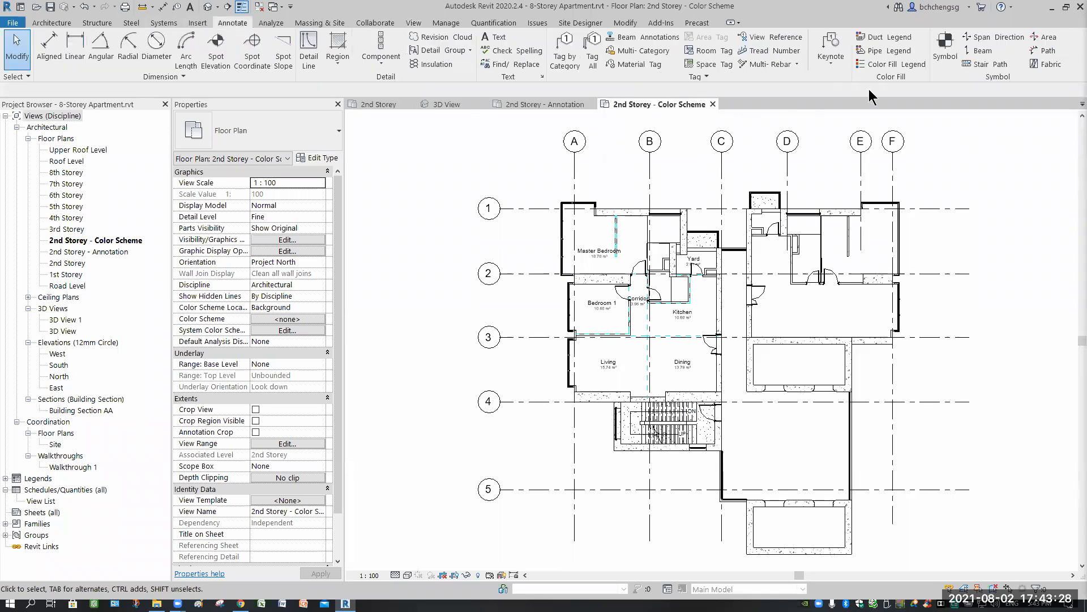
click(897, 67)
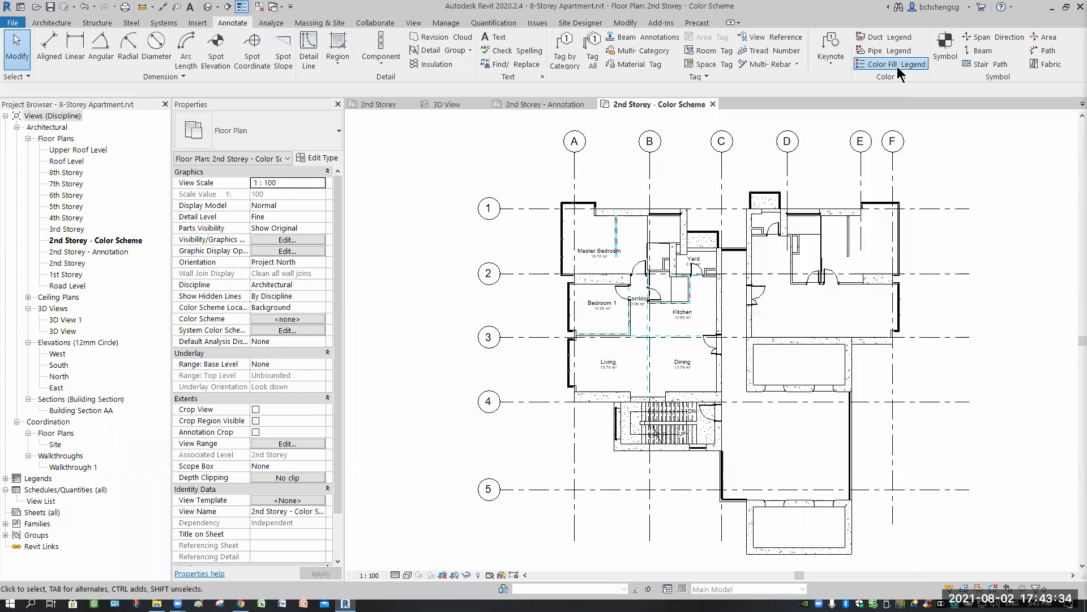
middle_drag(984, 378, 1021, 332)
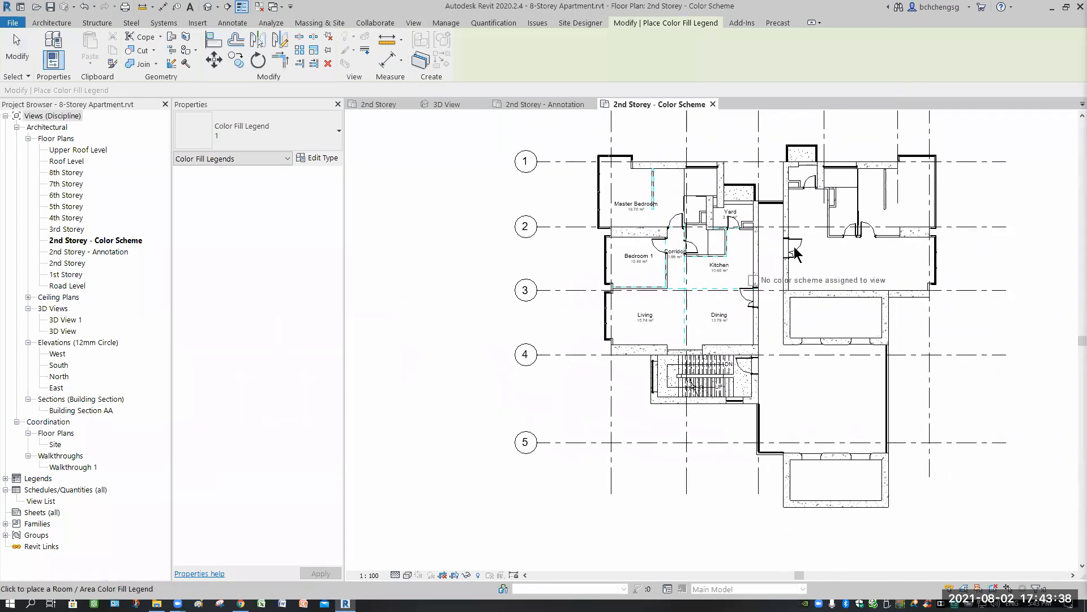
middle_drag(374, 297, 544, 303)
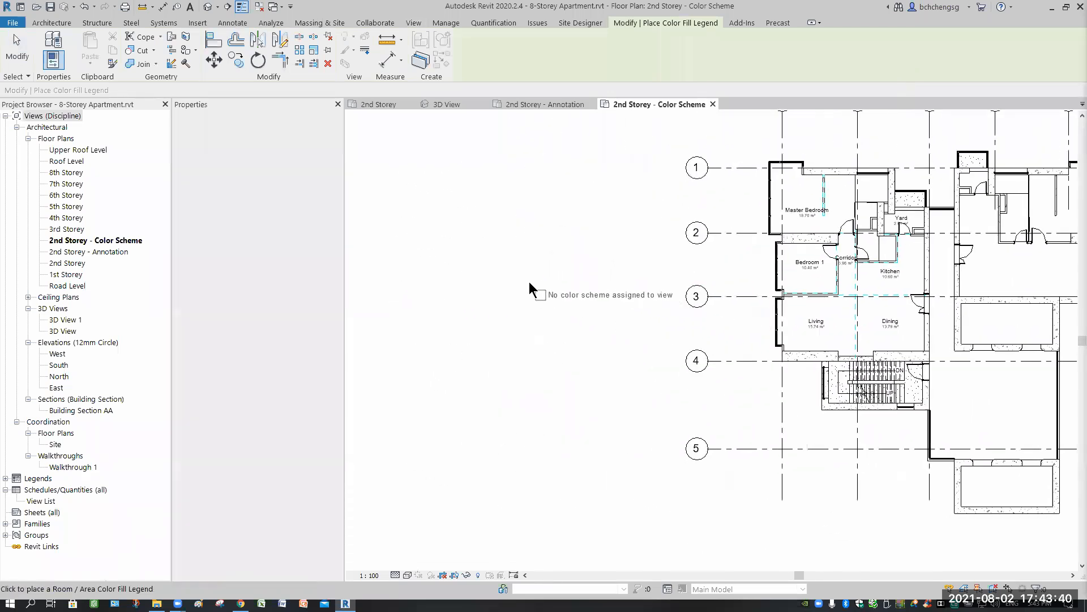
click(542, 285)
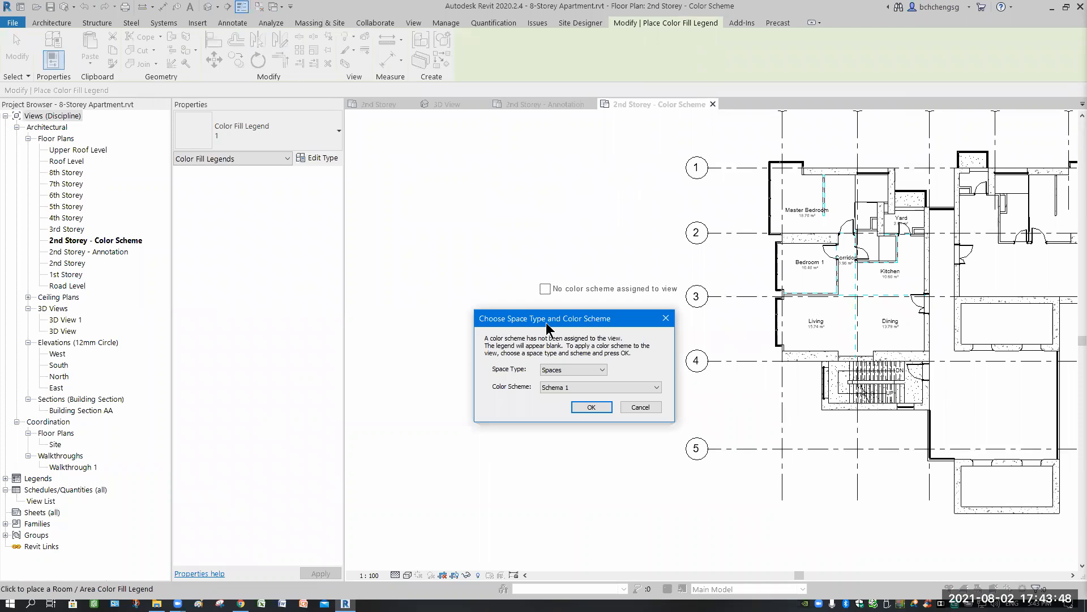
- Assign the Rooms space type and the By Room Number color scheme to the color fill legend and view
click(603, 370)
click(566, 391)
click(603, 370)
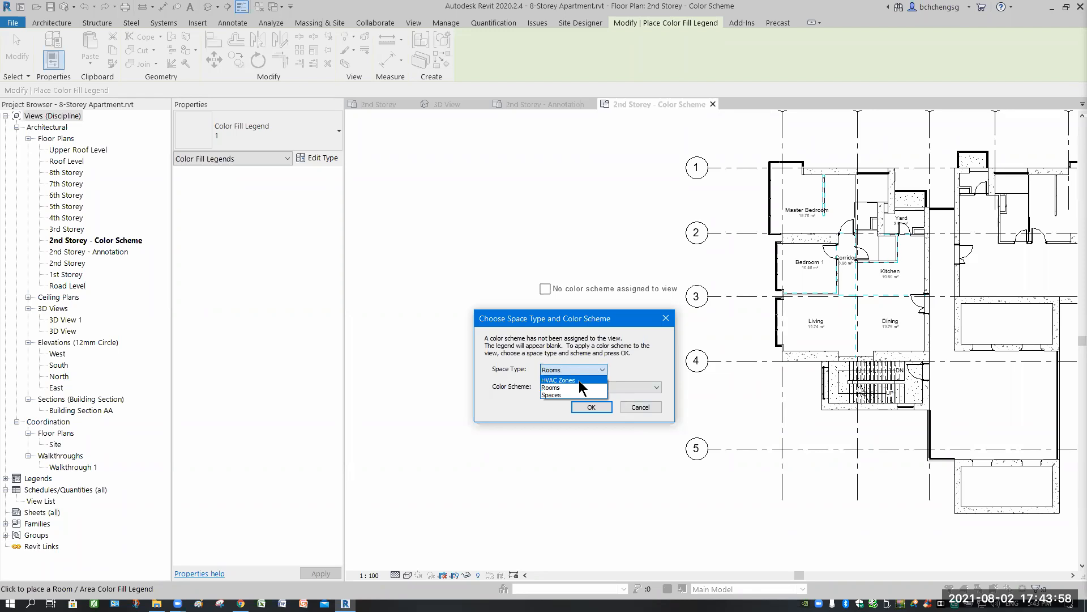
click(563, 387)
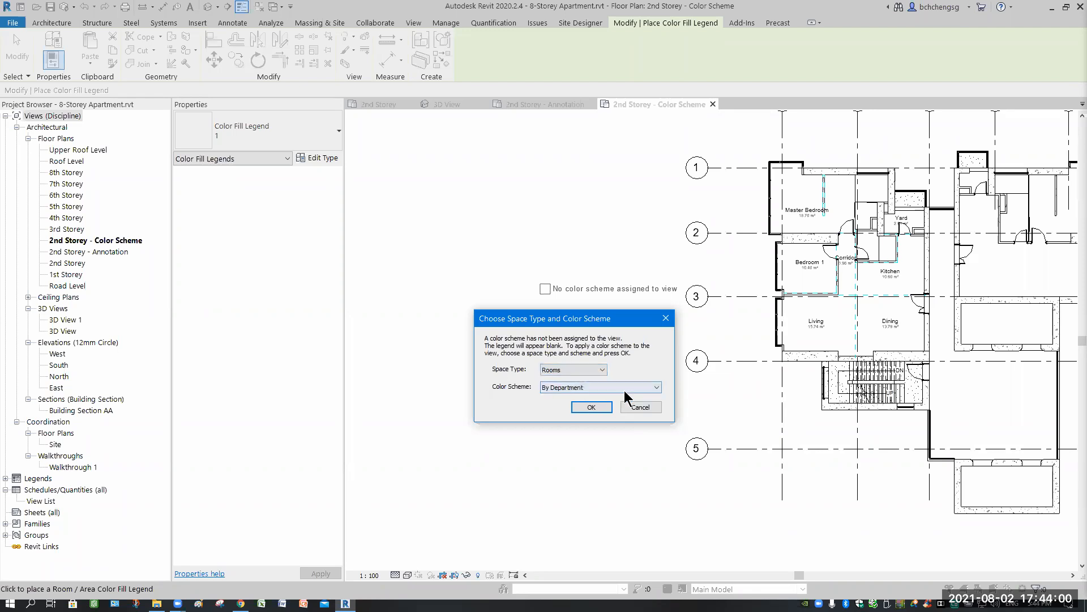
click(629, 389)
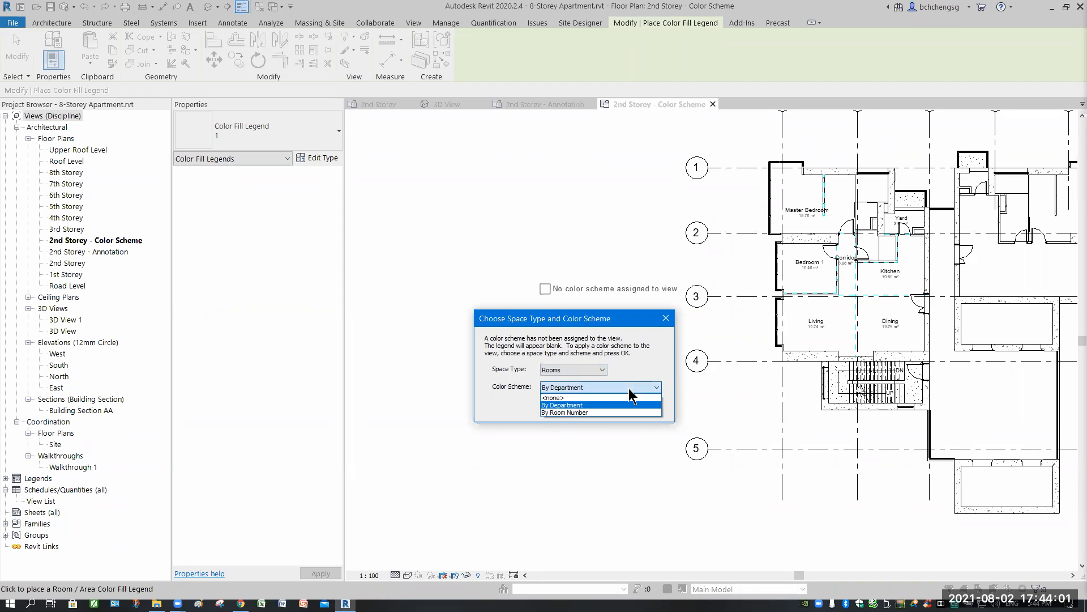
click(577, 413)
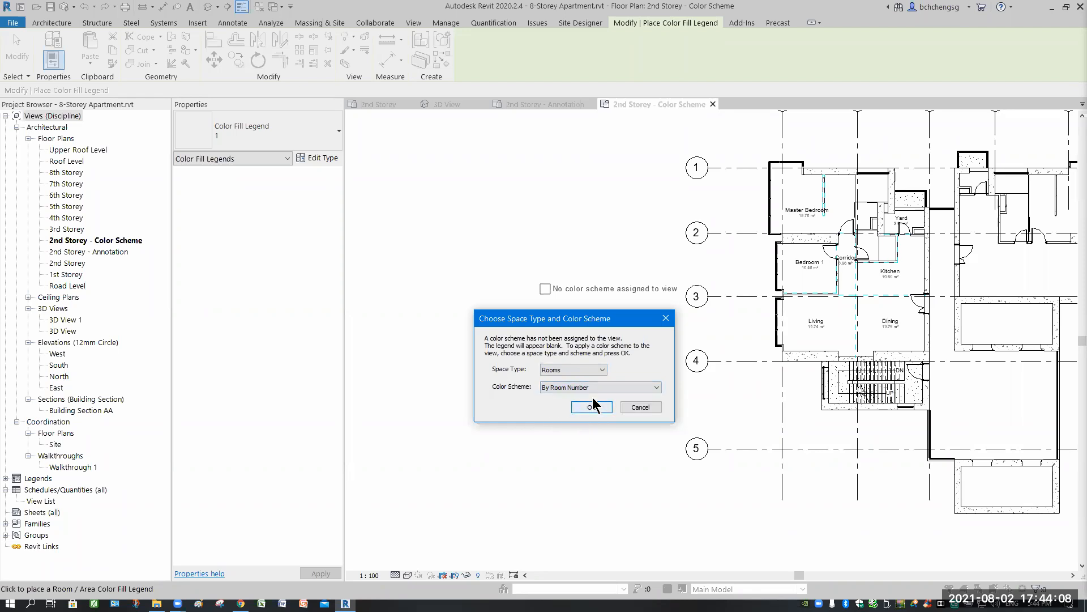
click(621, 387)
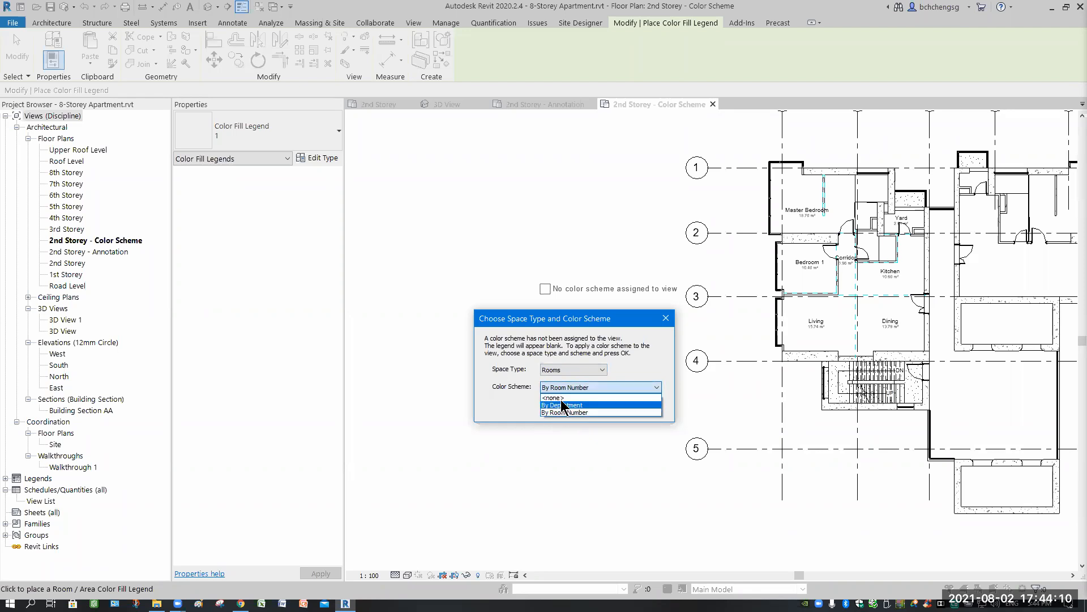
click(574, 413)
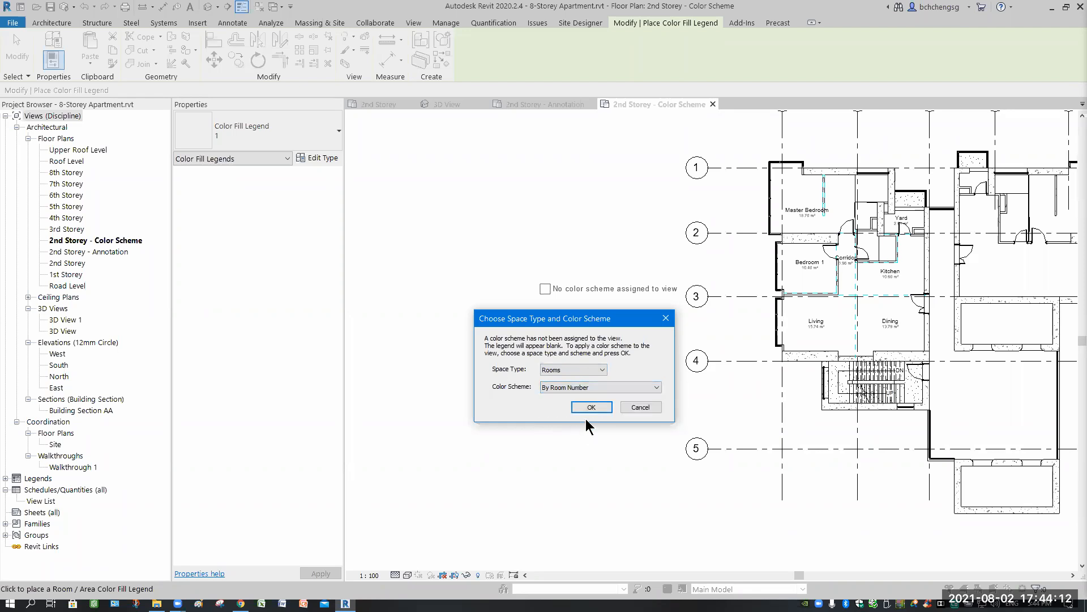
key(Return)
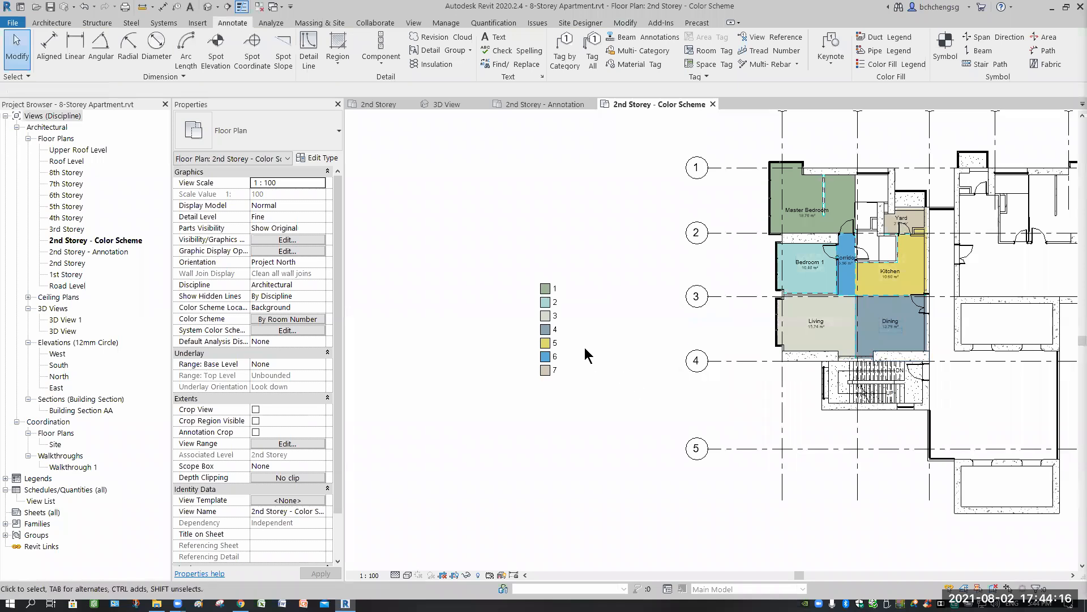
- Turn on Show Title in the type properties of the color fill legend beside the floor plan
scroll(593, 316, up, 1)
scroll(593, 316, up, 2)
middle_drag(593, 316, 534, 356)
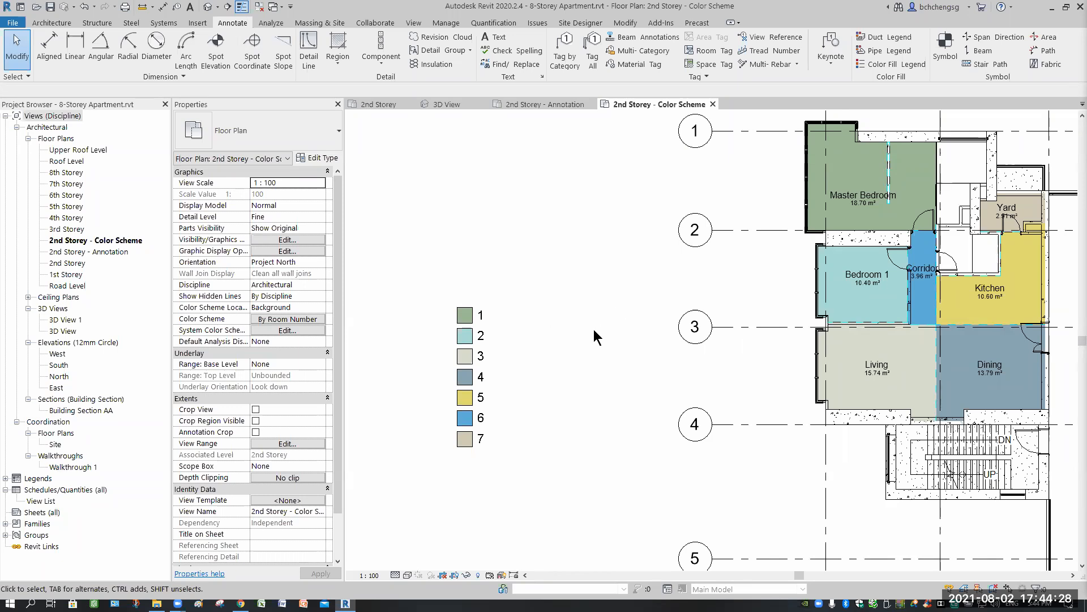
click(486, 329)
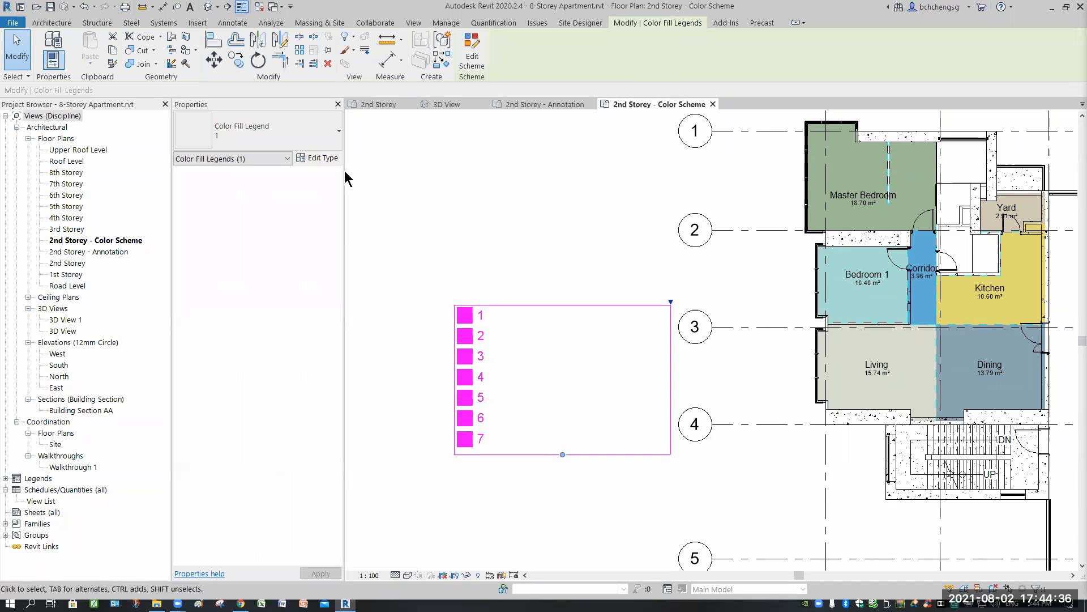
click(319, 159)
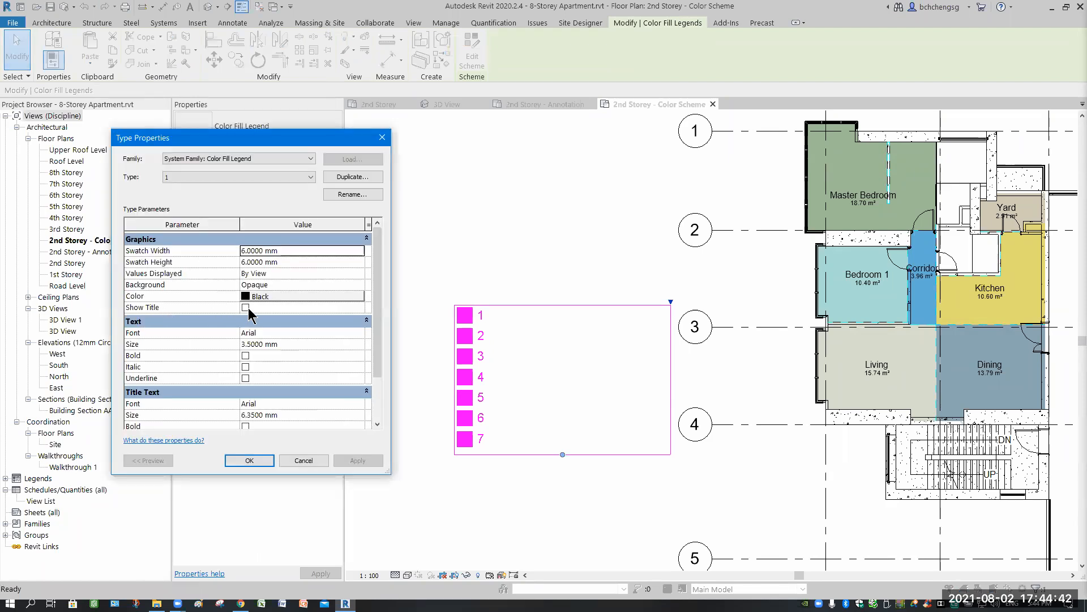
click(245, 308)
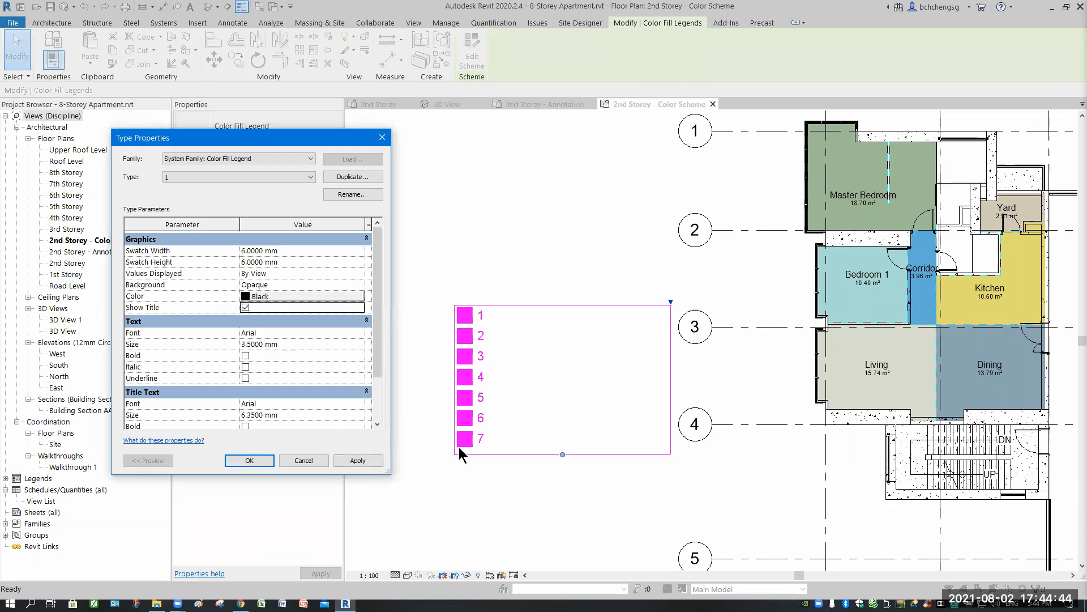
click(358, 460)
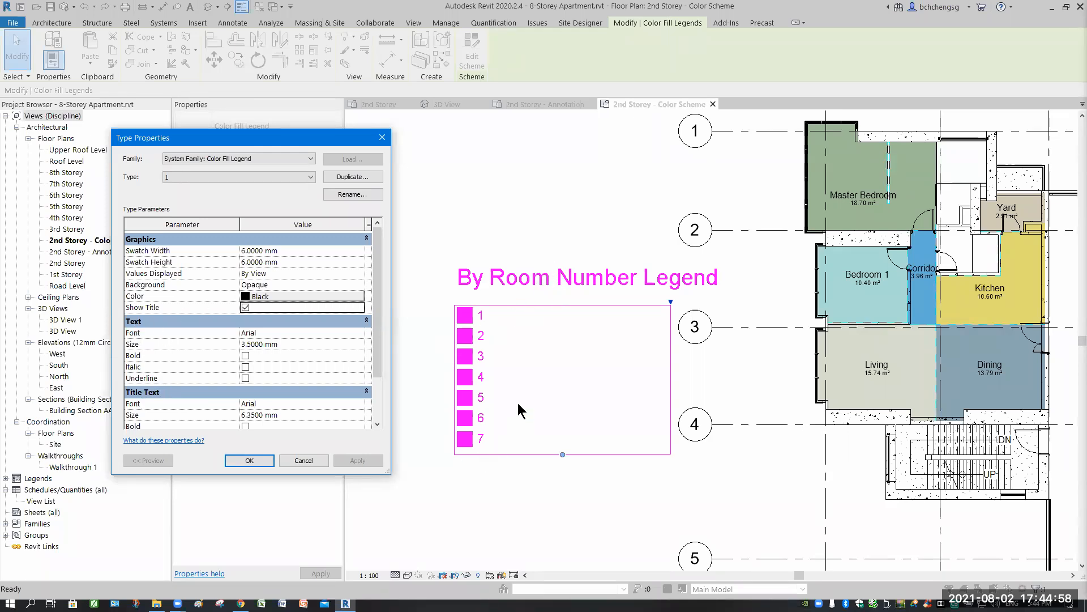
drag(376, 358, 374, 392)
scroll(268, 410, up, 2)
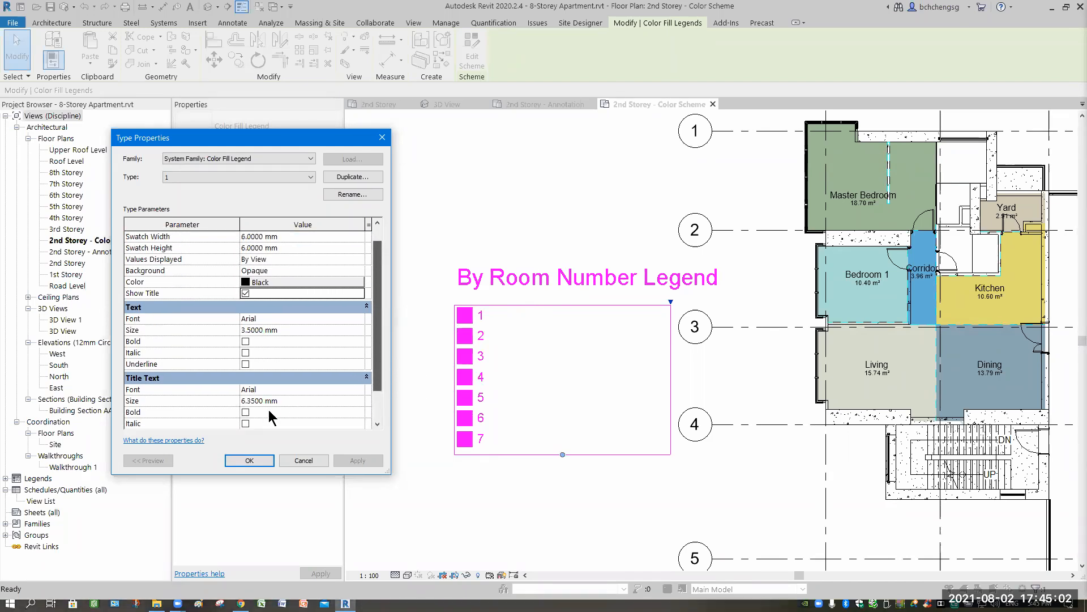
click(251, 461)
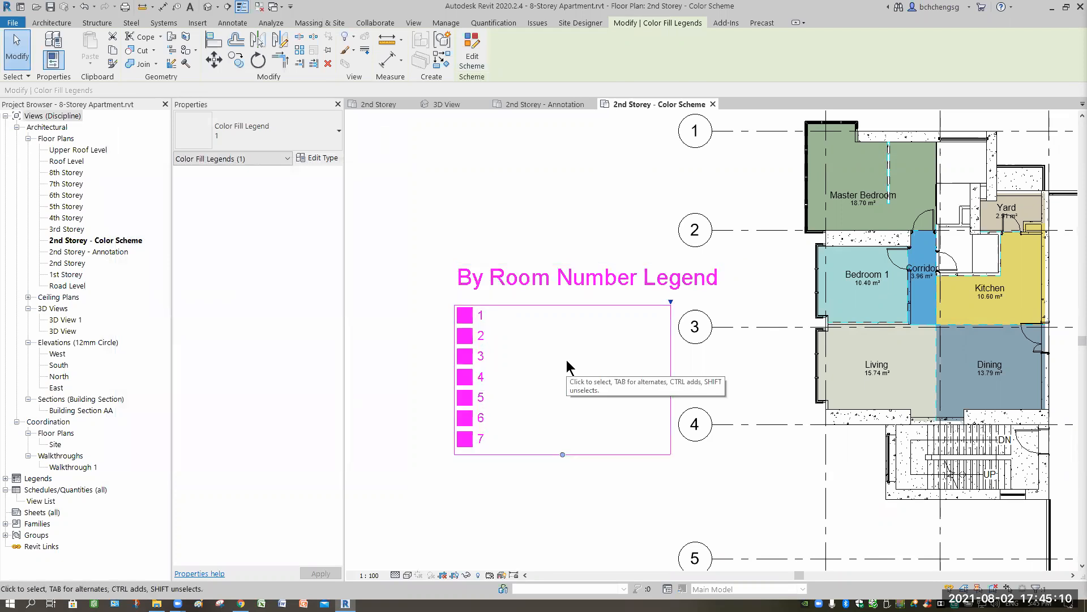
- Duplicate the legend's By Room Number color scheme under the name By Room Name
click(469, 62)
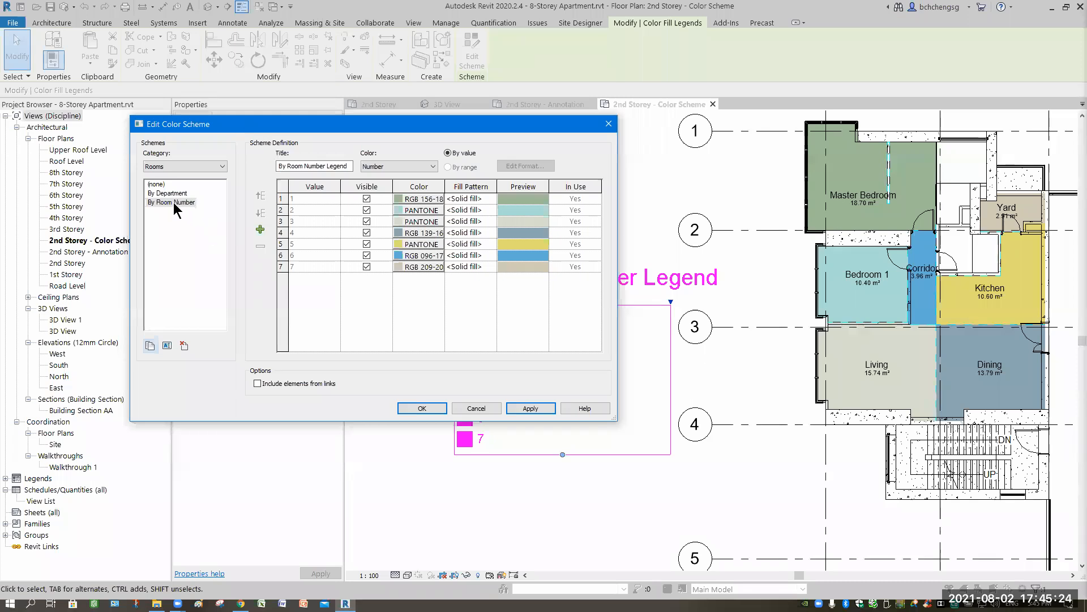
click(149, 345)
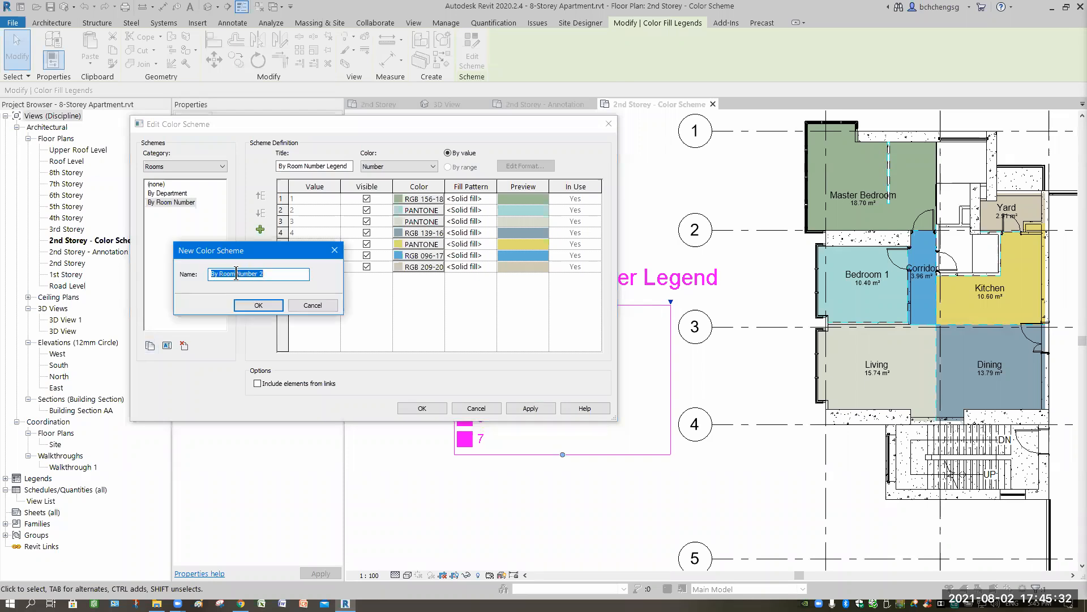
click(295, 275)
key(ctrl+shift+Left)
key(ctrl+shift+Left)
text(N)
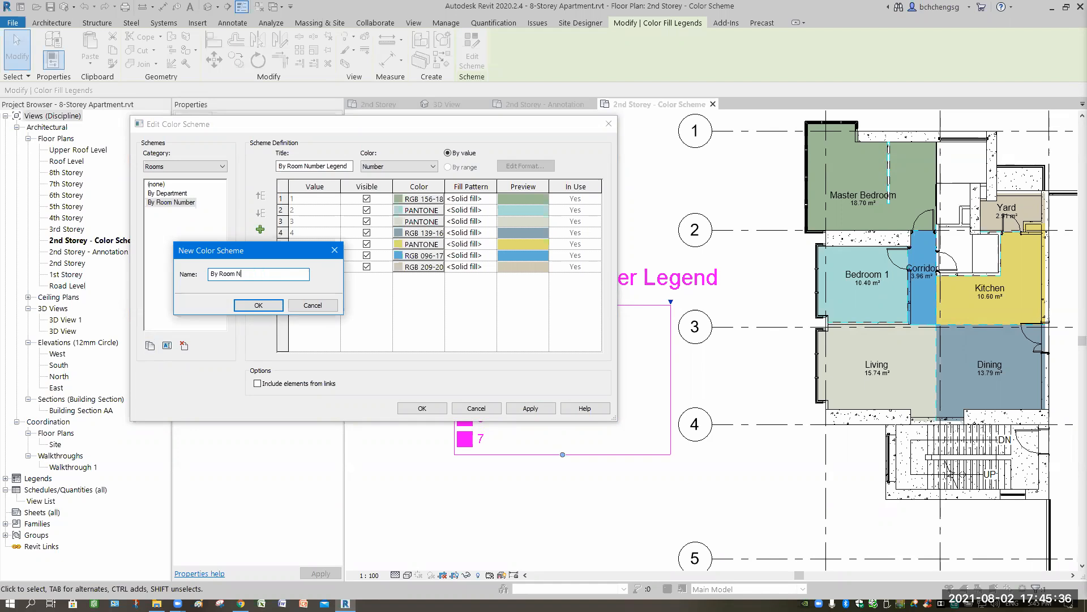
text(ame)
click(266, 305)
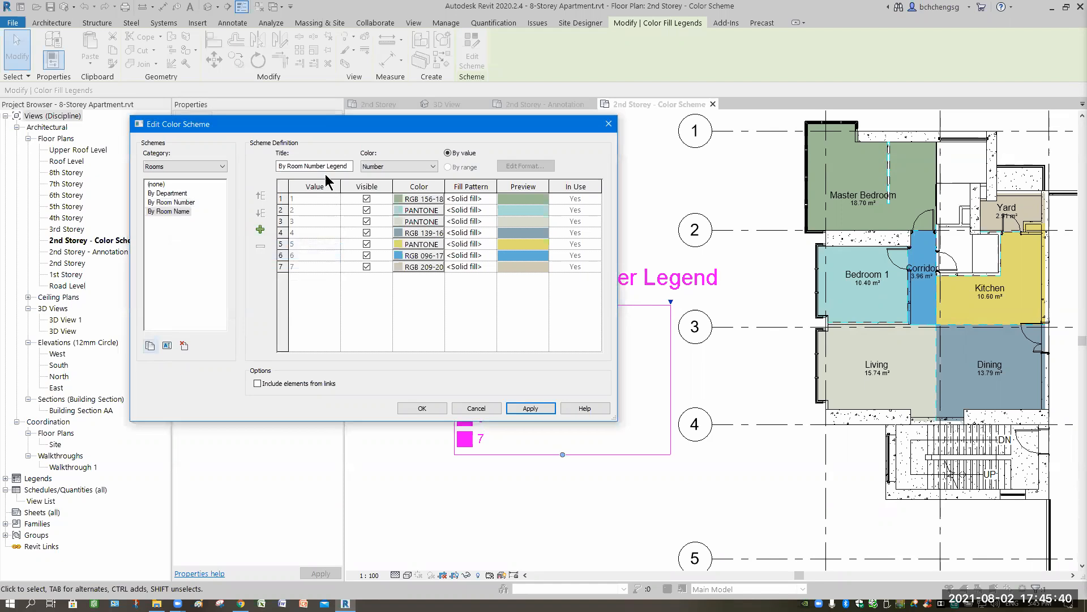
- Change the title of the By Room Name scheme to Room Name Legend
drag(321, 166, 328, 166)
text(Name)
key(shift+Home)
key(Delete)
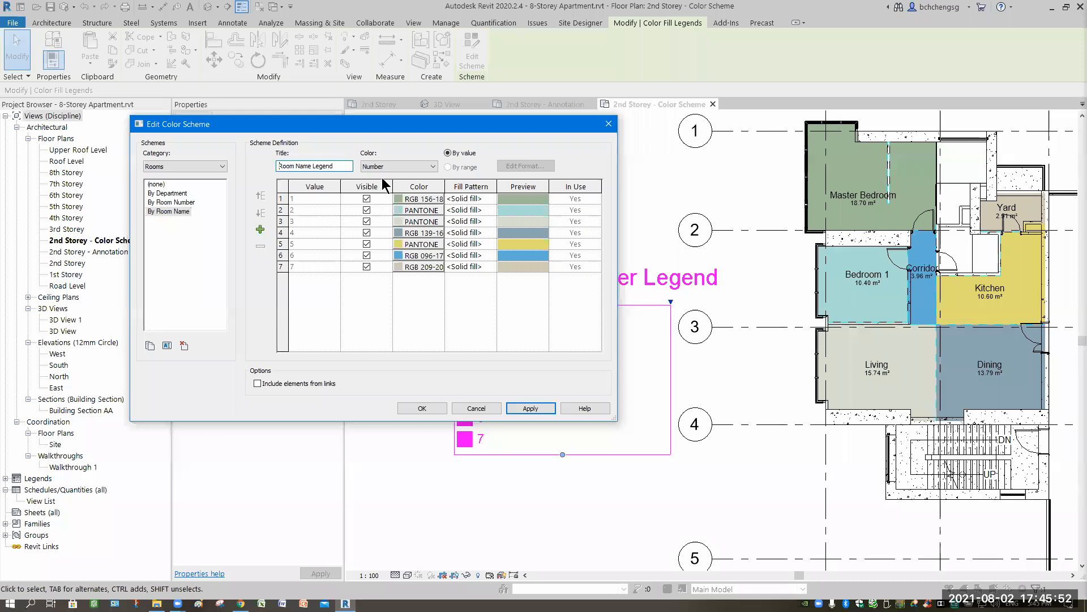
- Color the By Room Name scheme by the Name parameter, accepting that colors are not preserved, and apply it to the floor plan
click(433, 167)
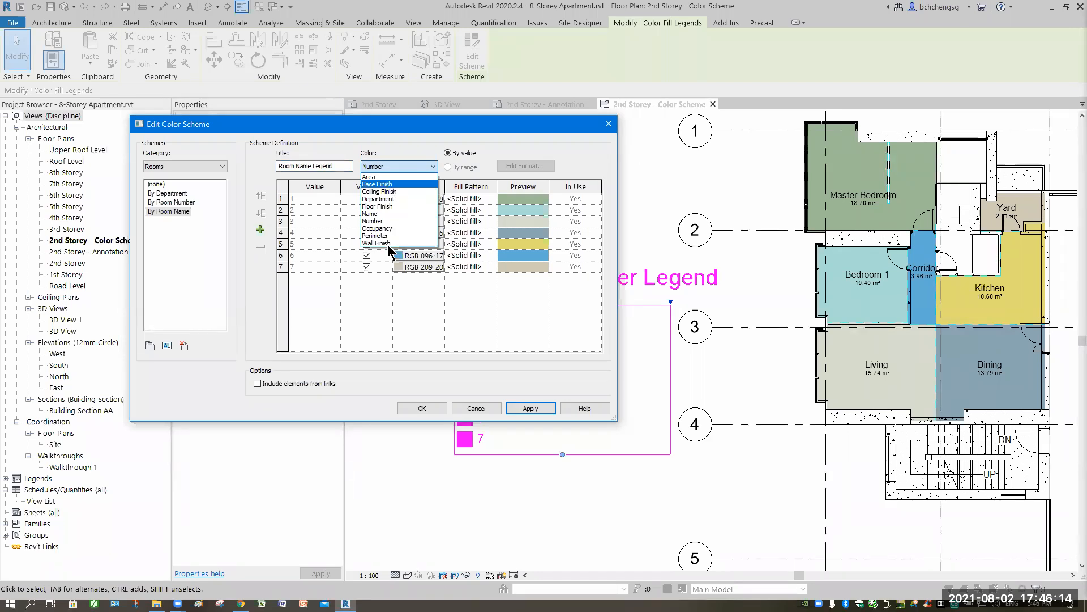
click(387, 214)
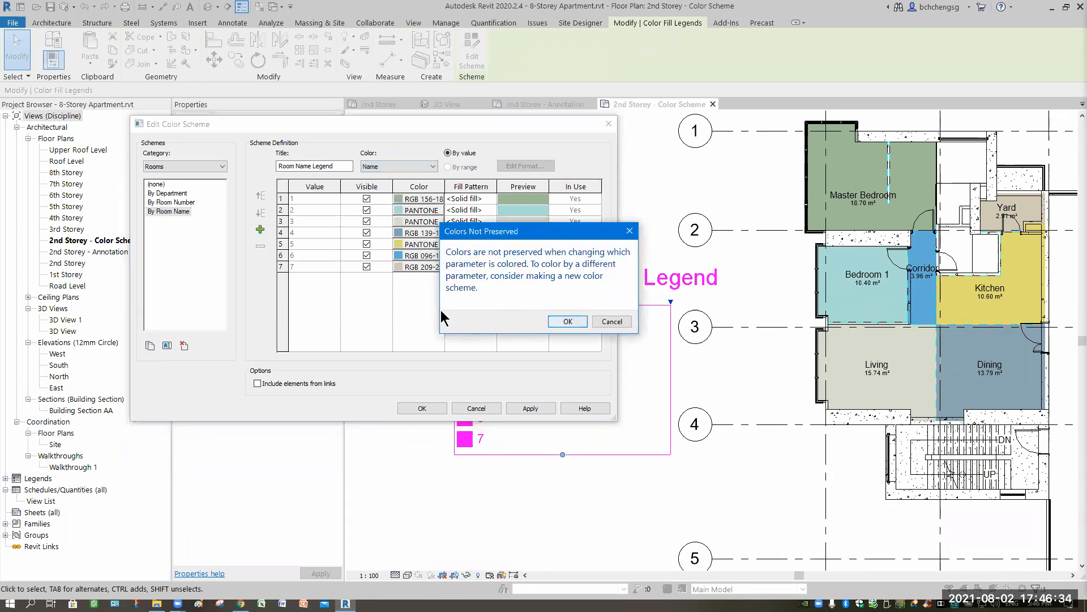
click(568, 321)
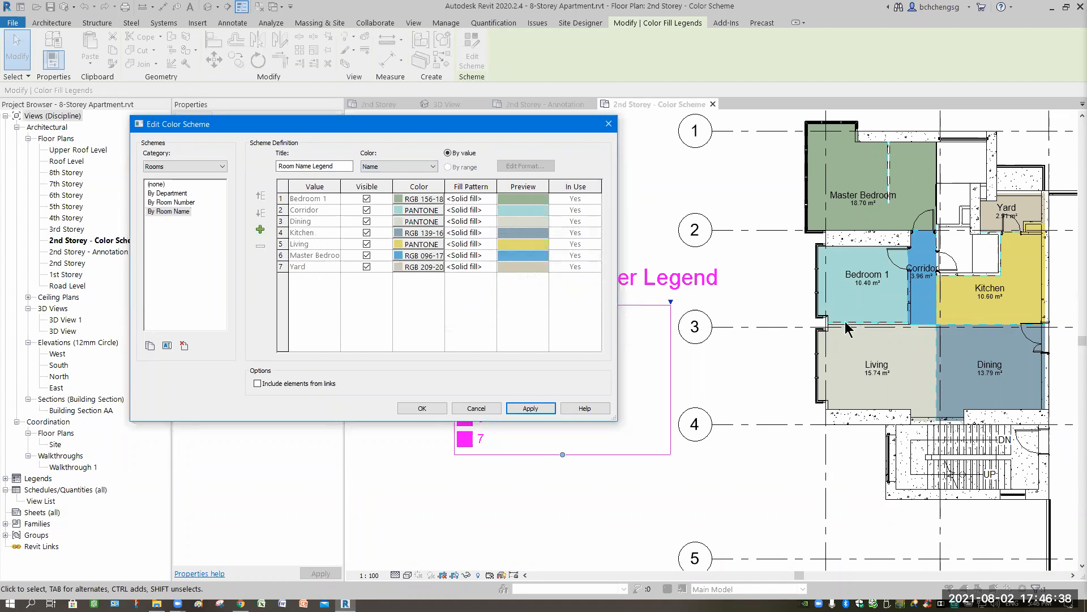
click(531, 407)
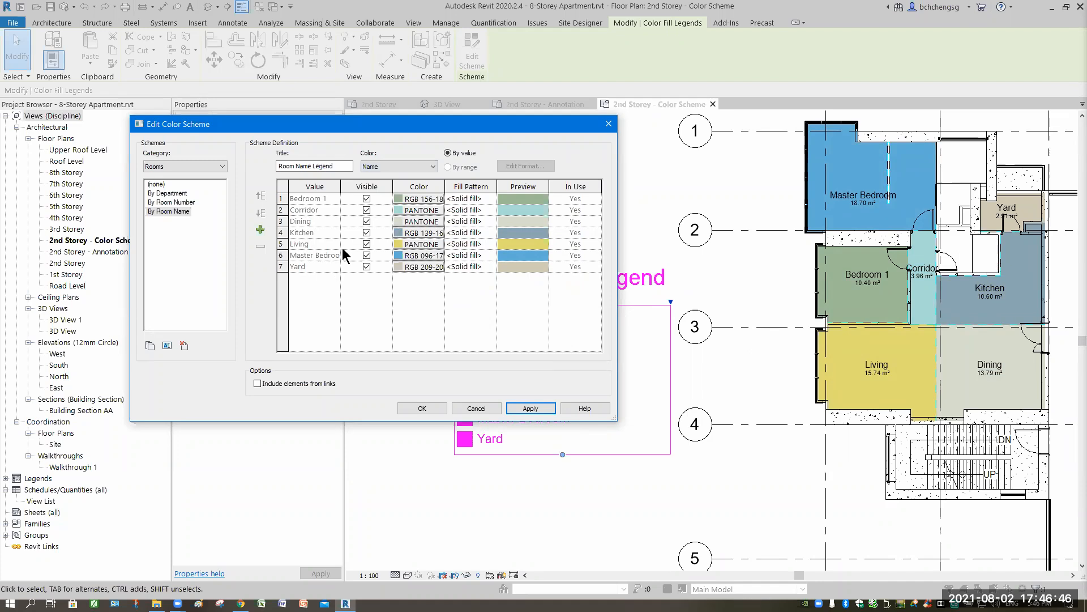
click(422, 408)
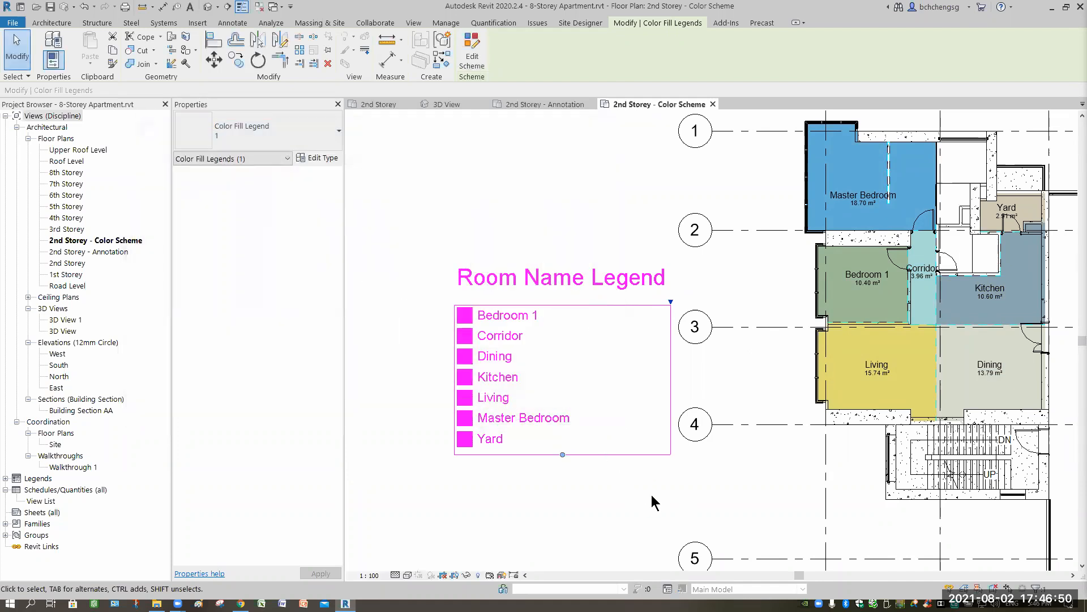
click(625, 498)
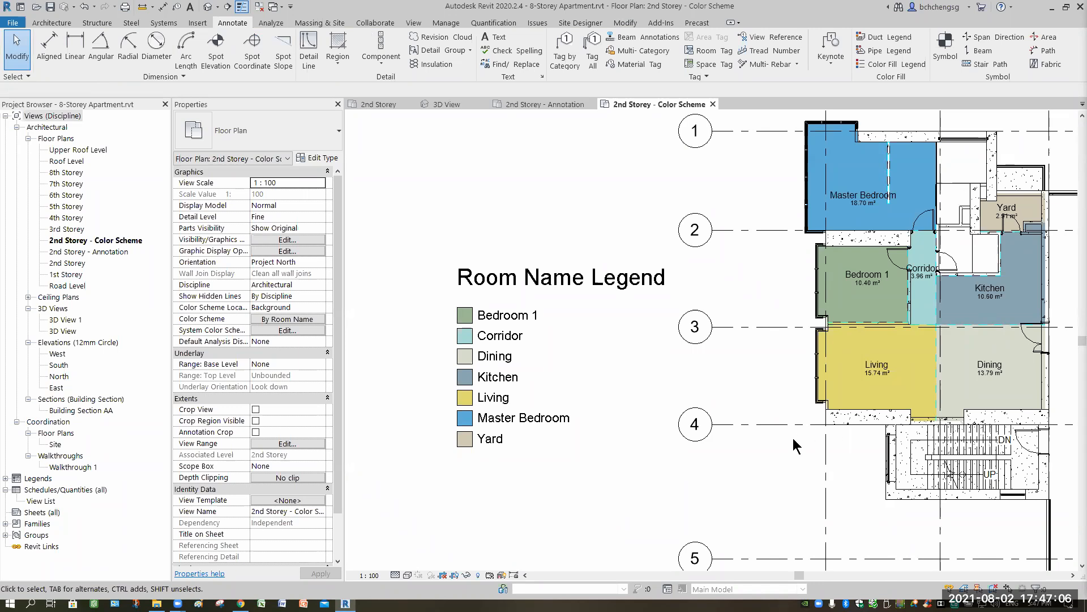
scroll(742, 479, down, 1)
middle_drag(961, 381, 814, 365)
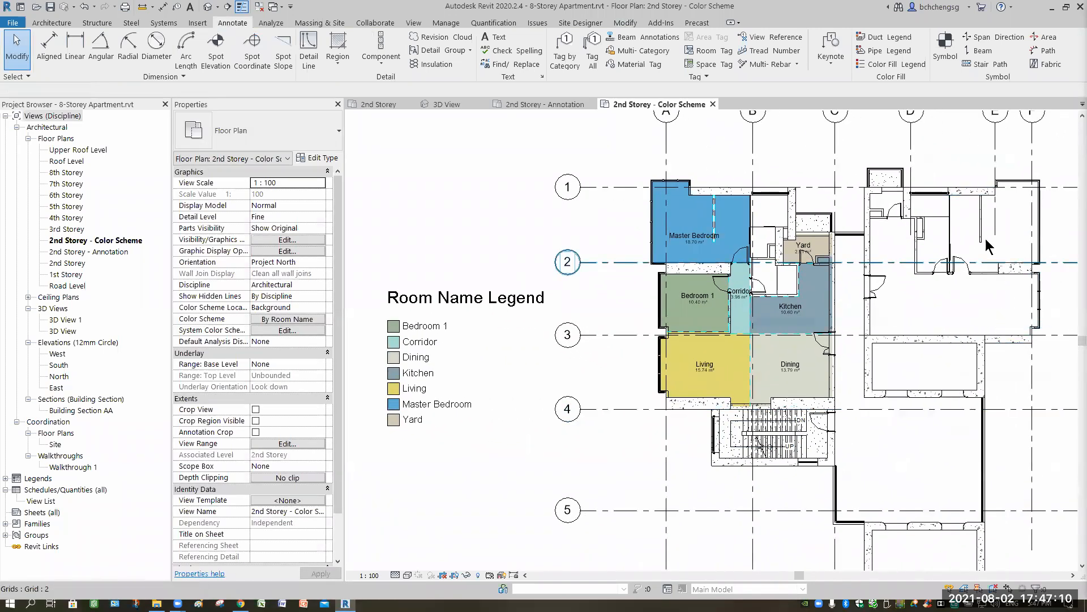